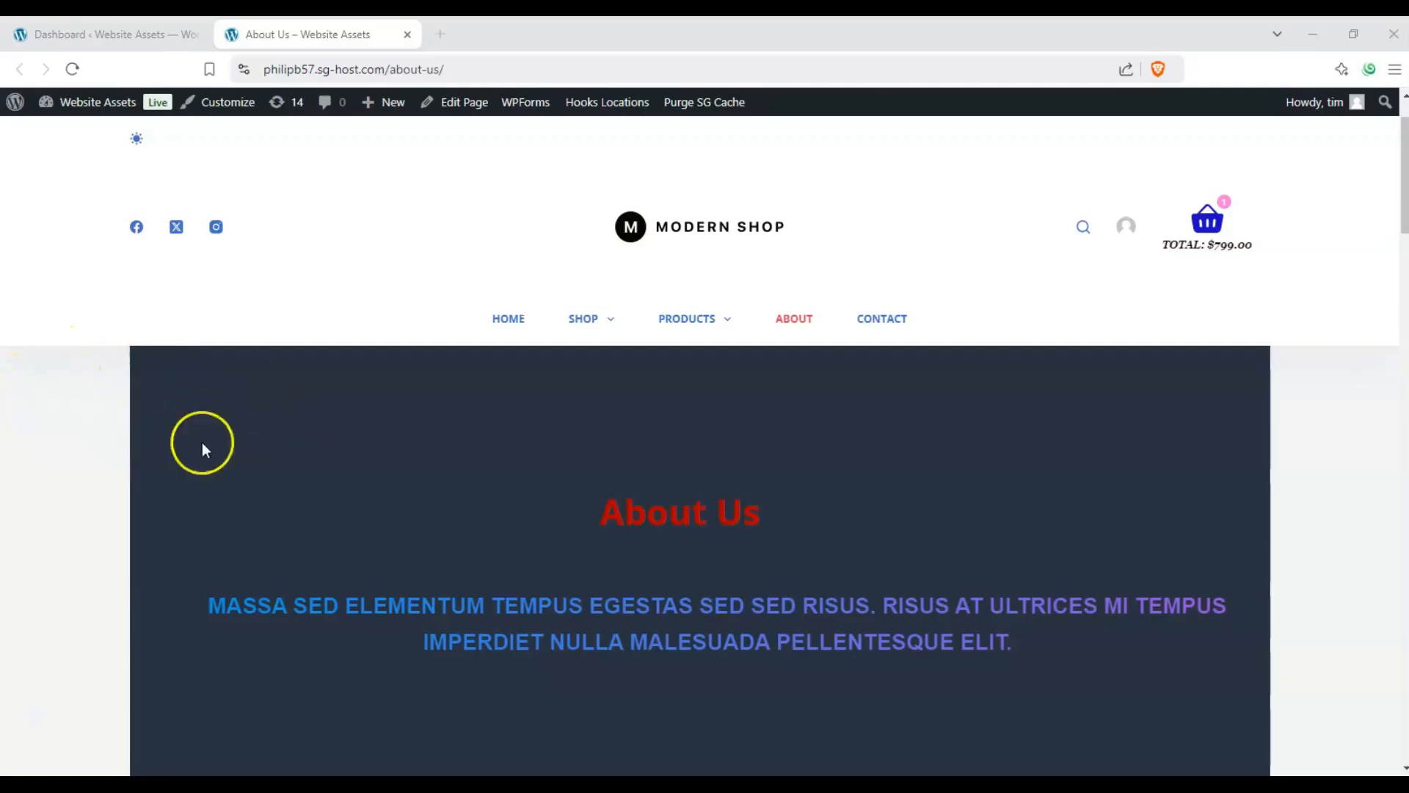
Open the About Us page for editing in a new tab and place that tab before the live page's tab.
click(433, 70)
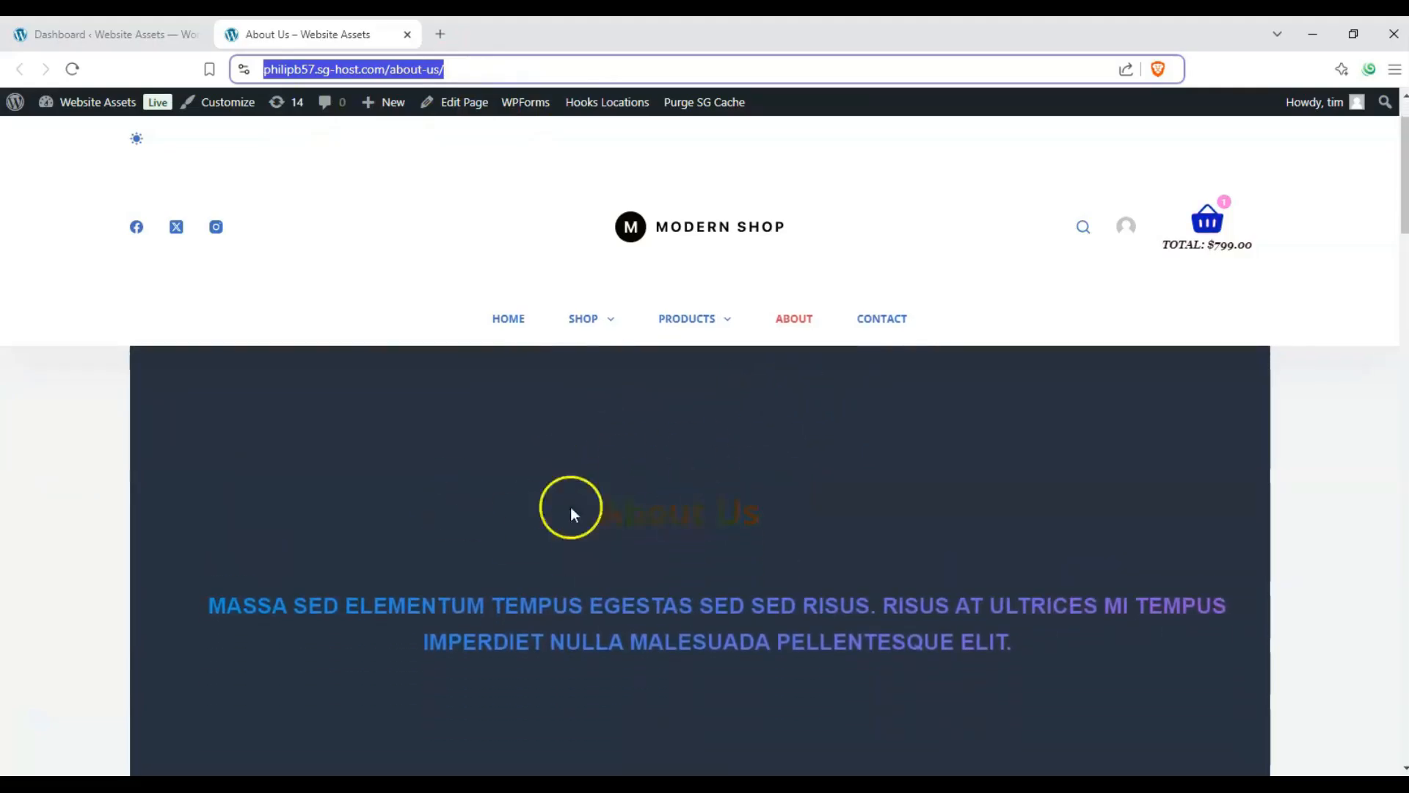
click(24, 435)
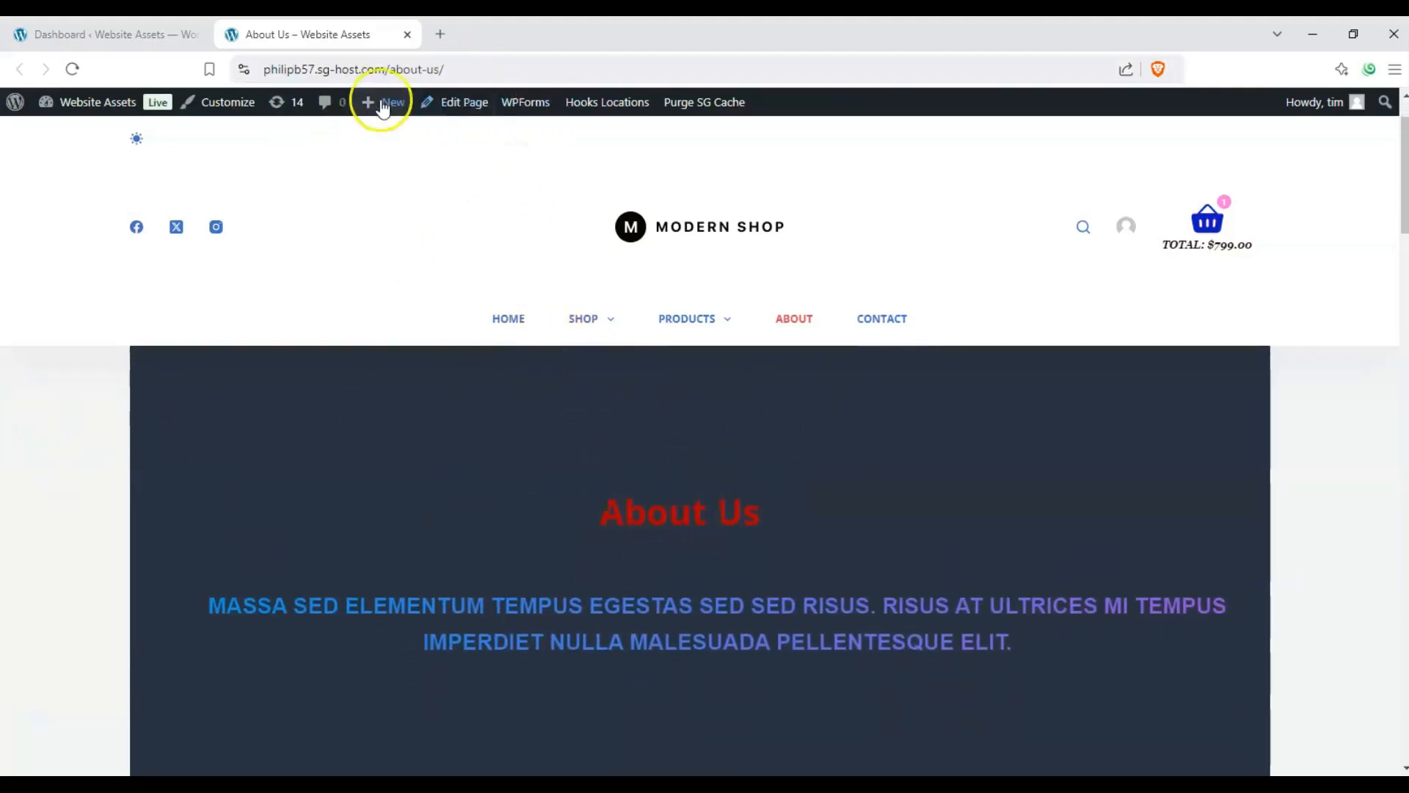
right_click(450, 106)
click(470, 116)
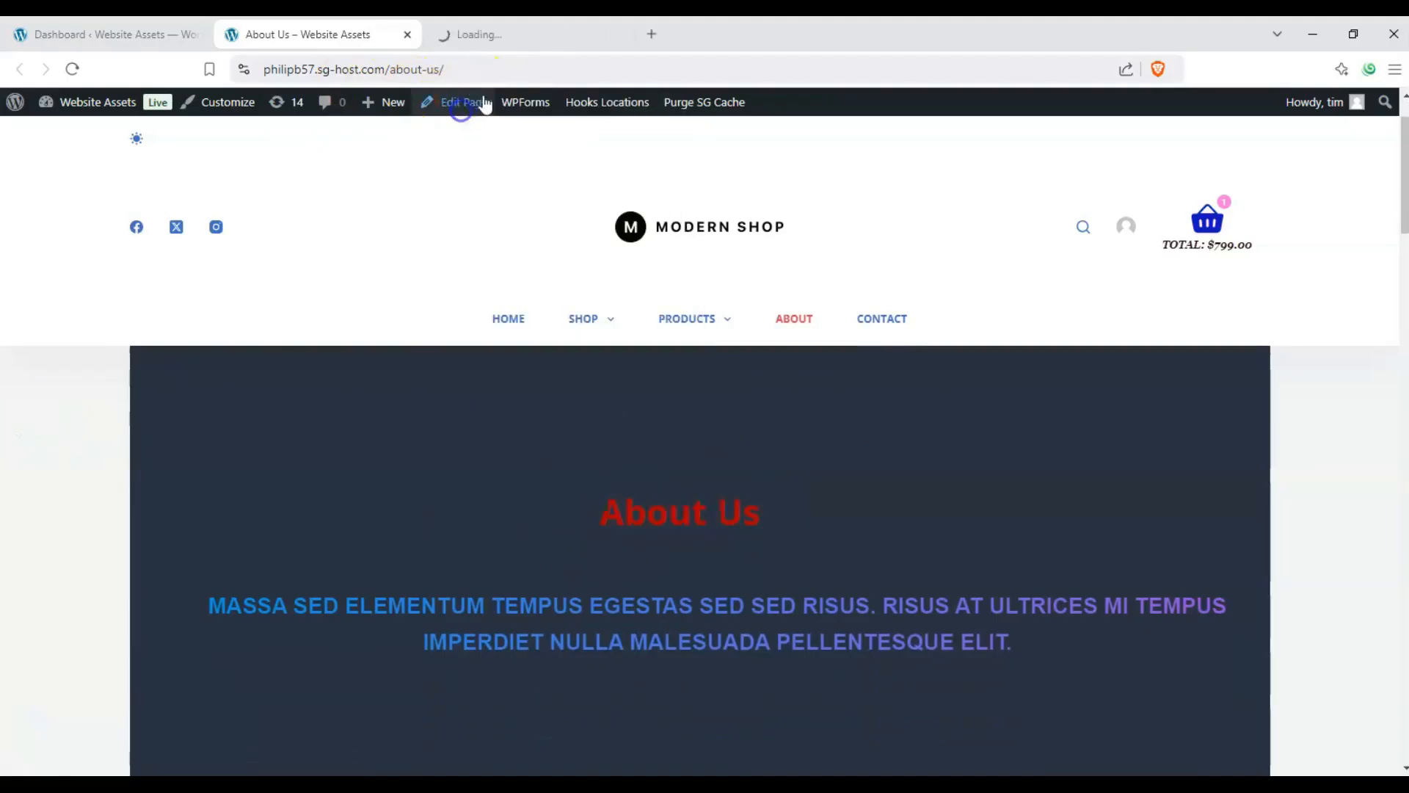
drag(529, 34, 347, 29)
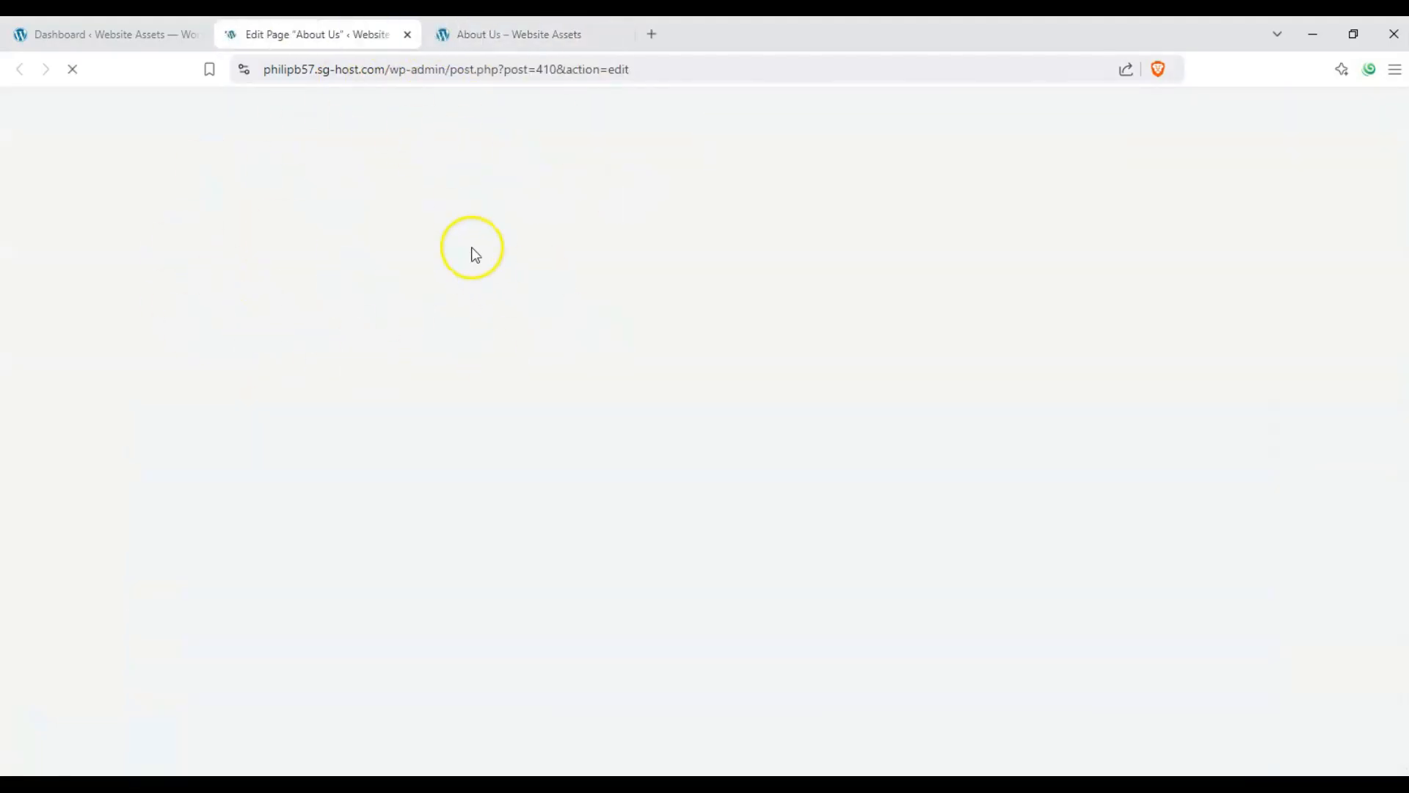
scroll(525, 384, down, 1)
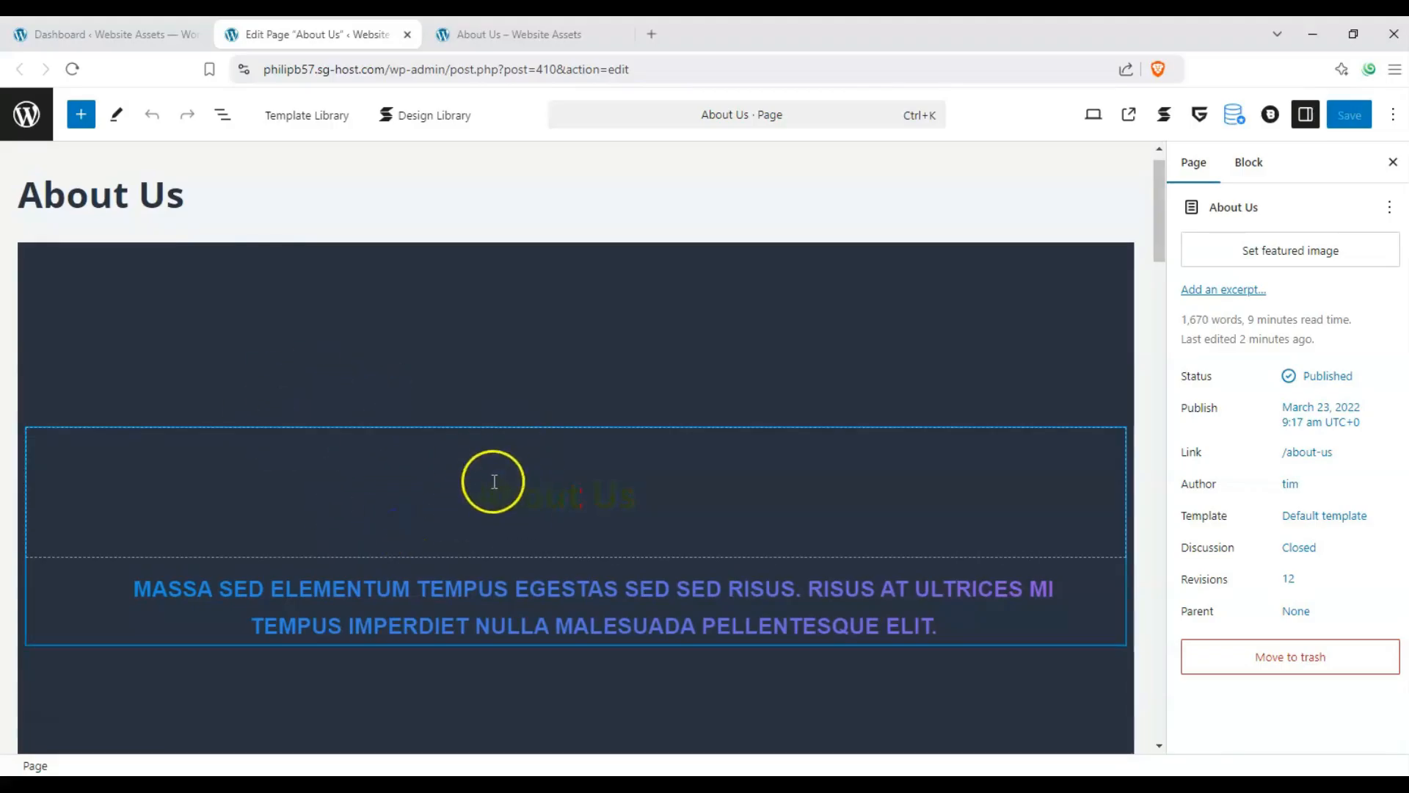
Inspect the block types of the About Us heading and the Hight Precision column, ending with the heading selected.
click(463, 486)
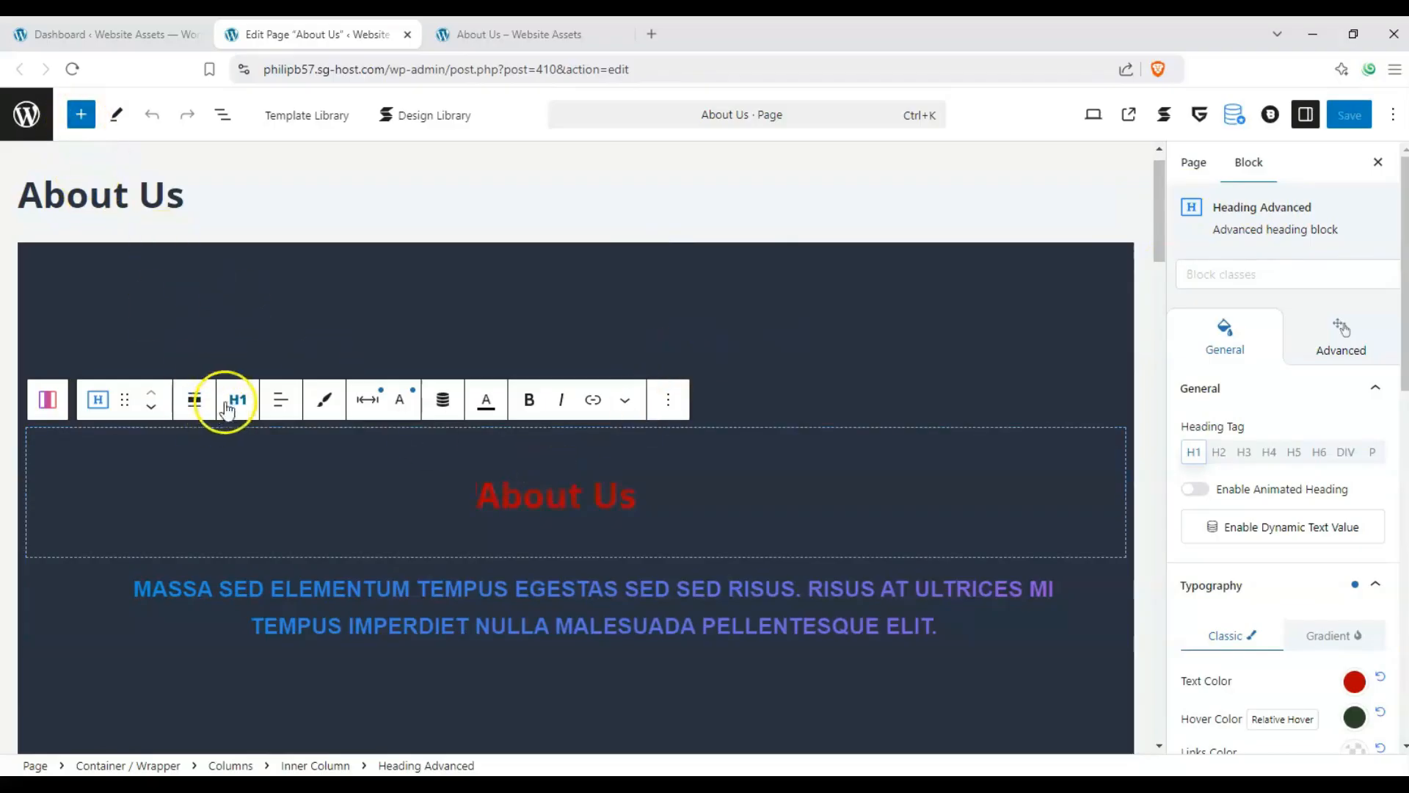
scroll(323, 506, down, 5)
scroll(317, 503, down, 2)
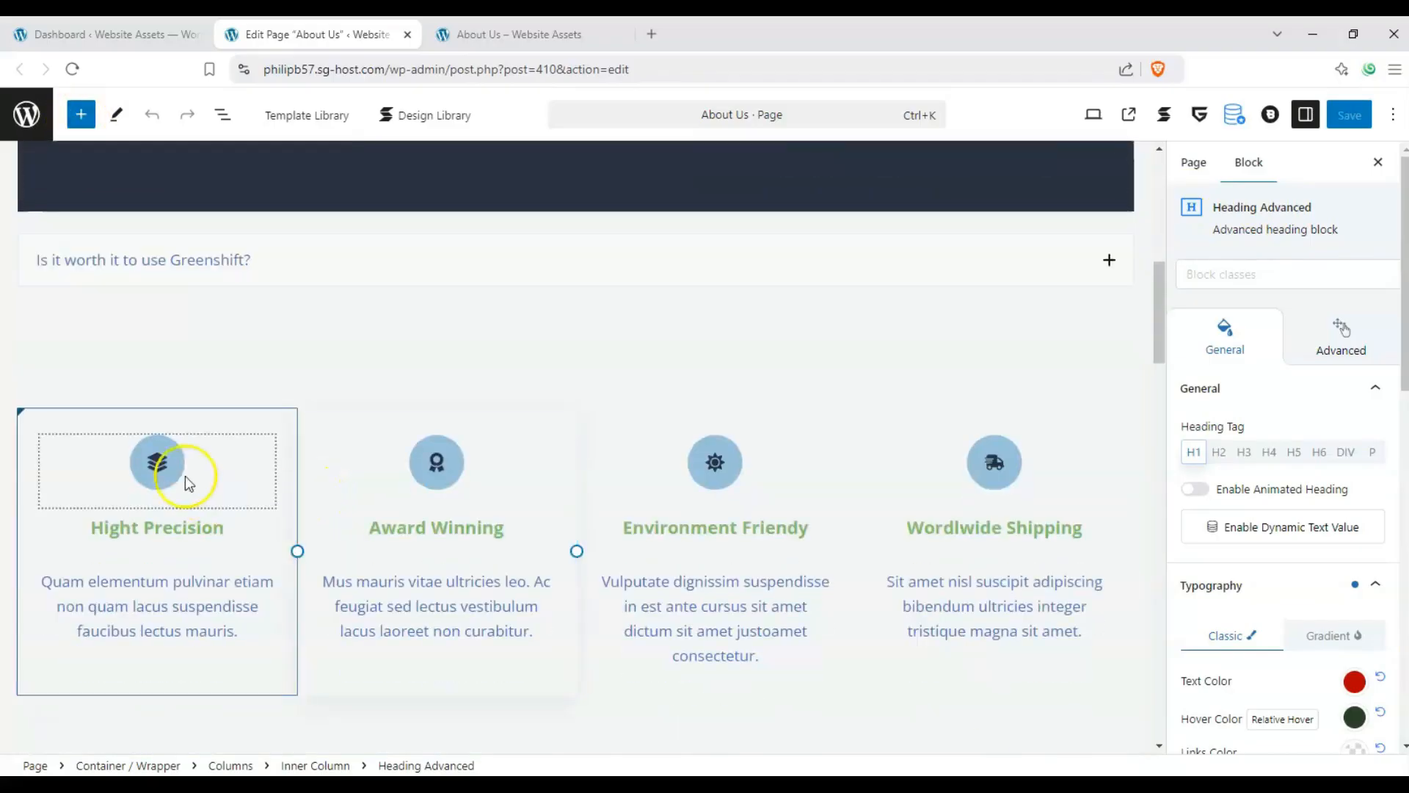
click(230, 432)
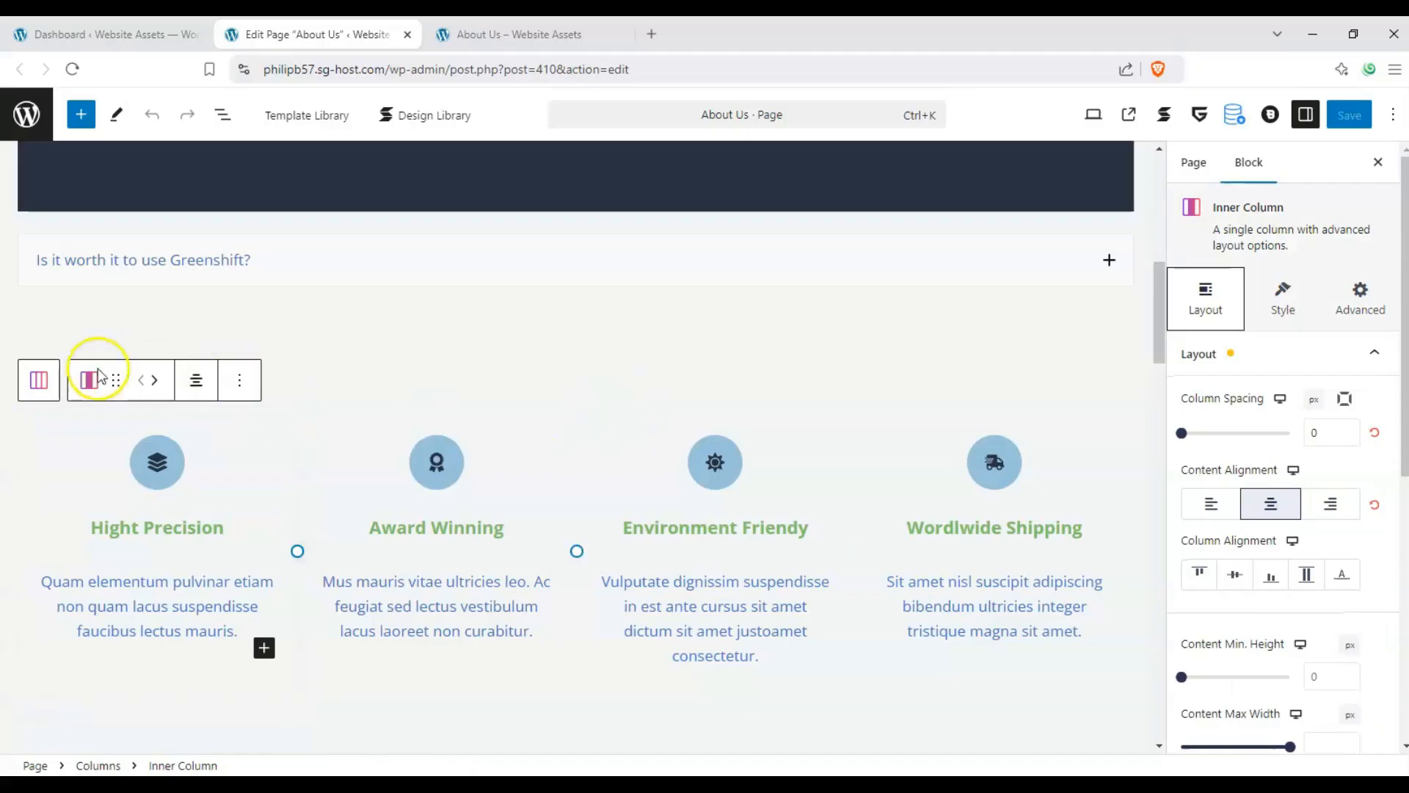
scroll(501, 332, up, 7)
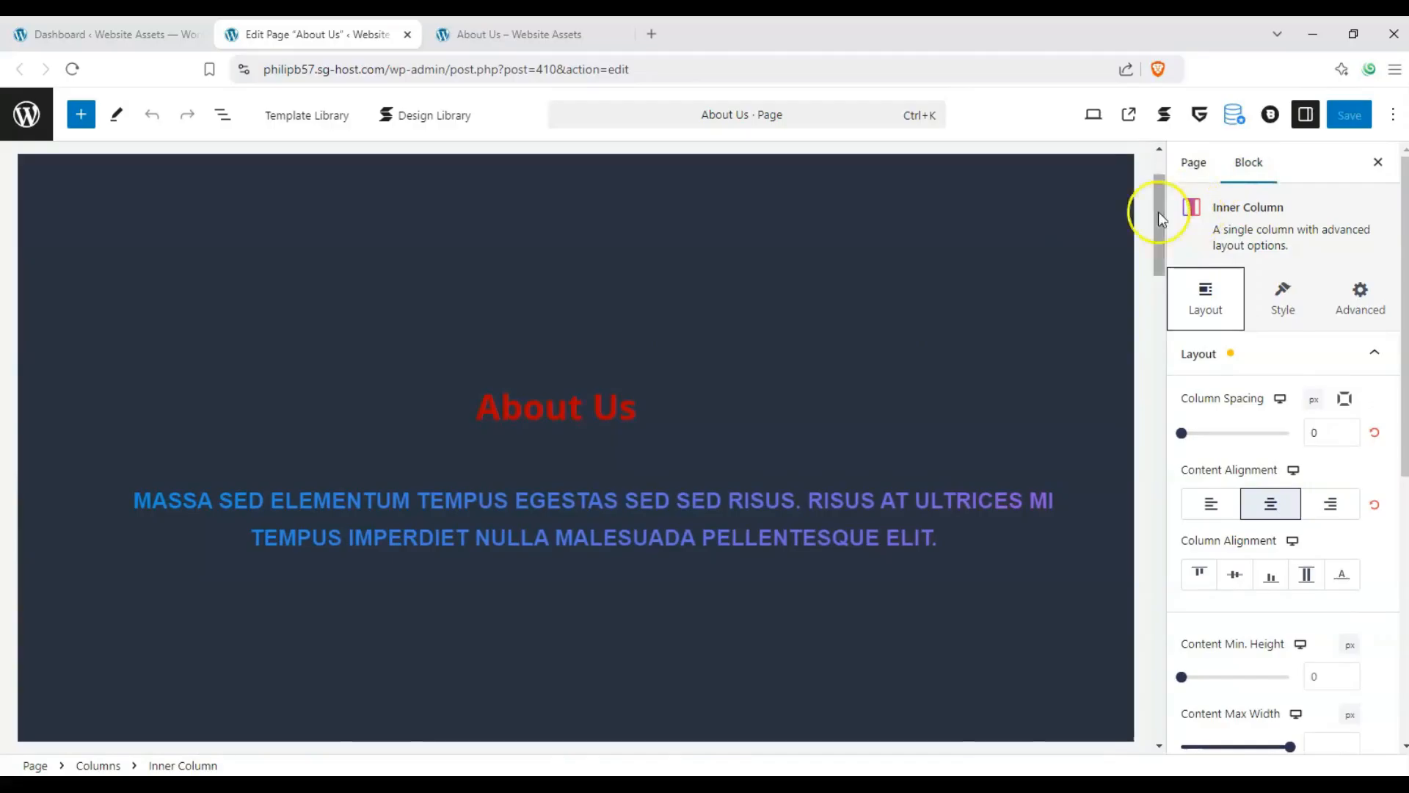
scroll(500, 437, up, 1)
click(351, 439)
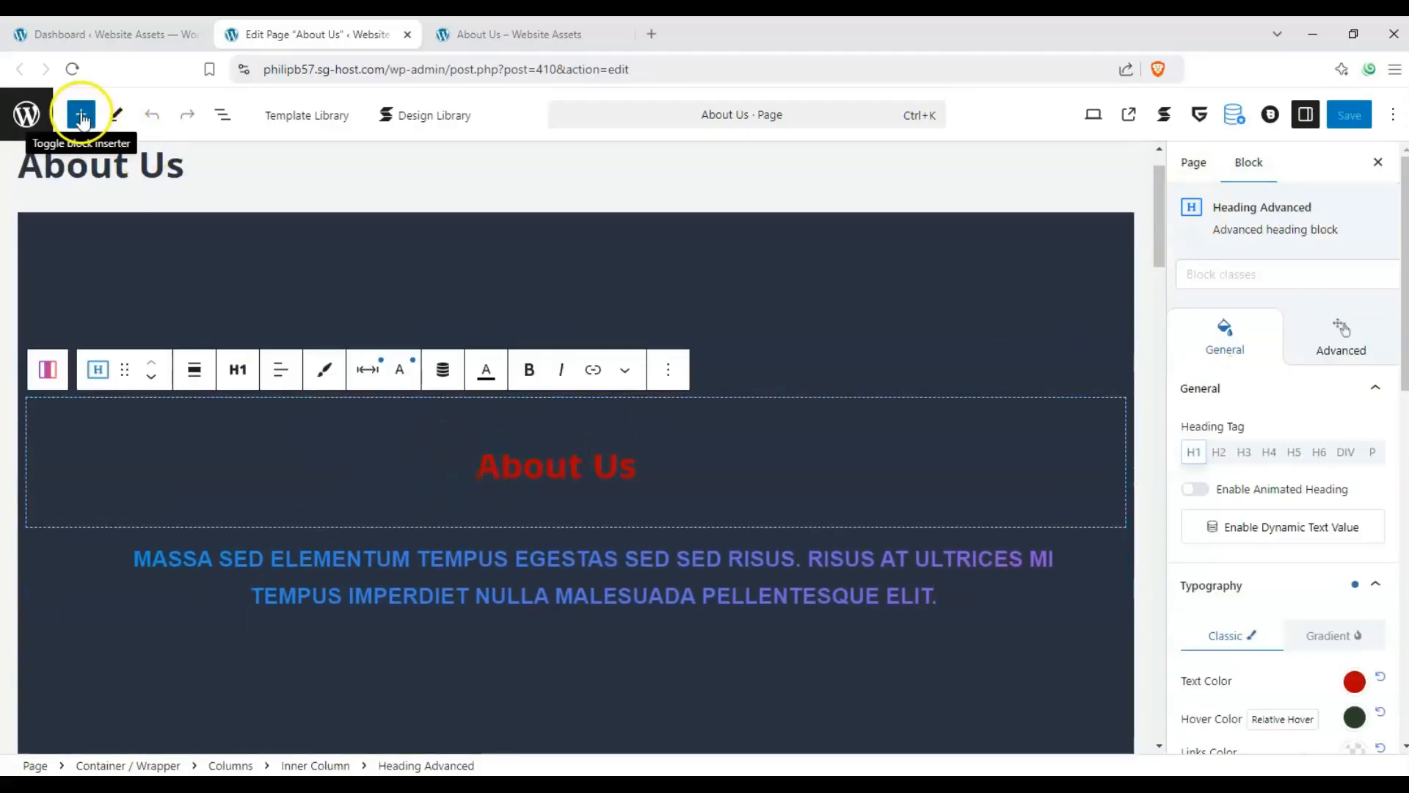
Browse the Greenshift Elements blocks in the block inserter, and close the inserter.
click(82, 116)
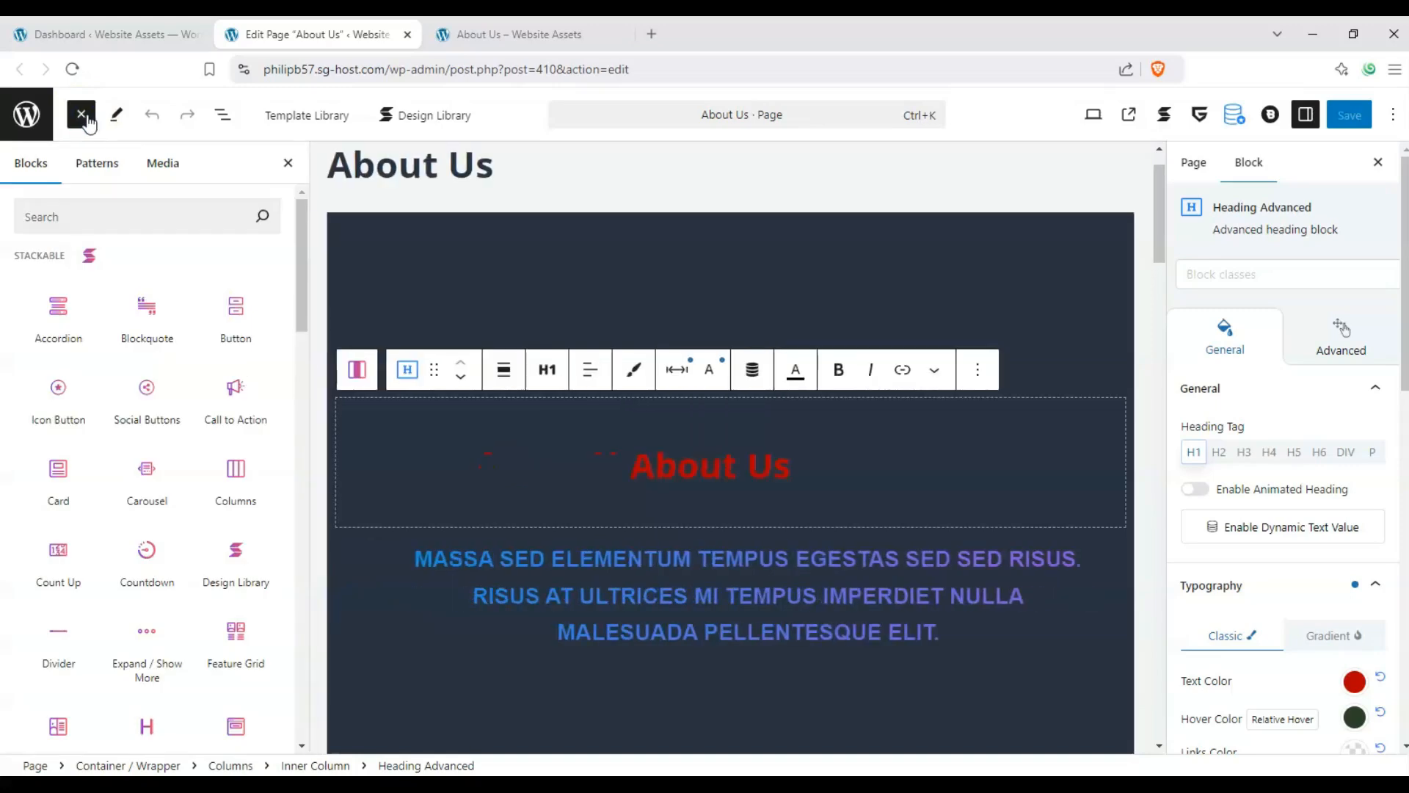
drag(302, 273, 309, 318)
drag(300, 376, 308, 343)
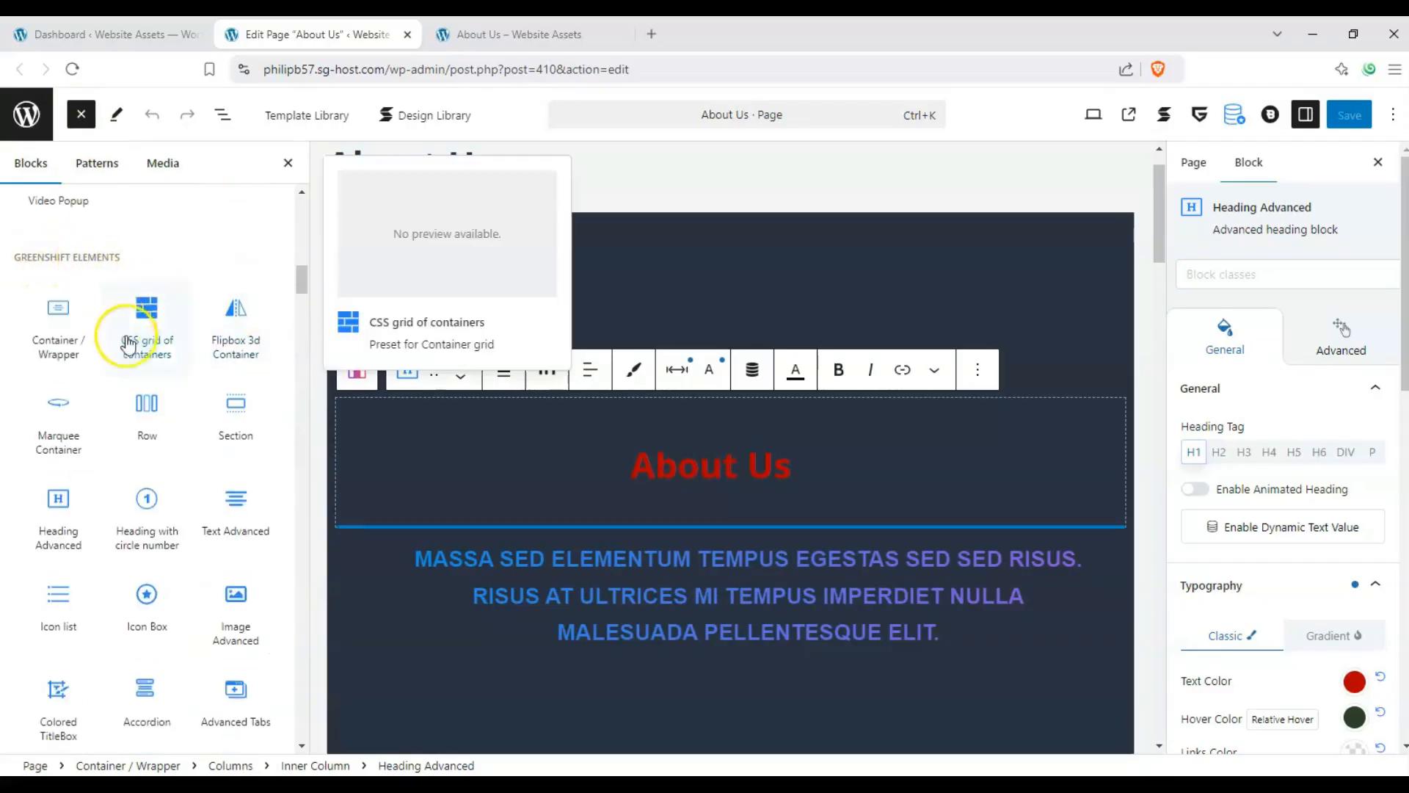
scroll(110, 411, down, 2)
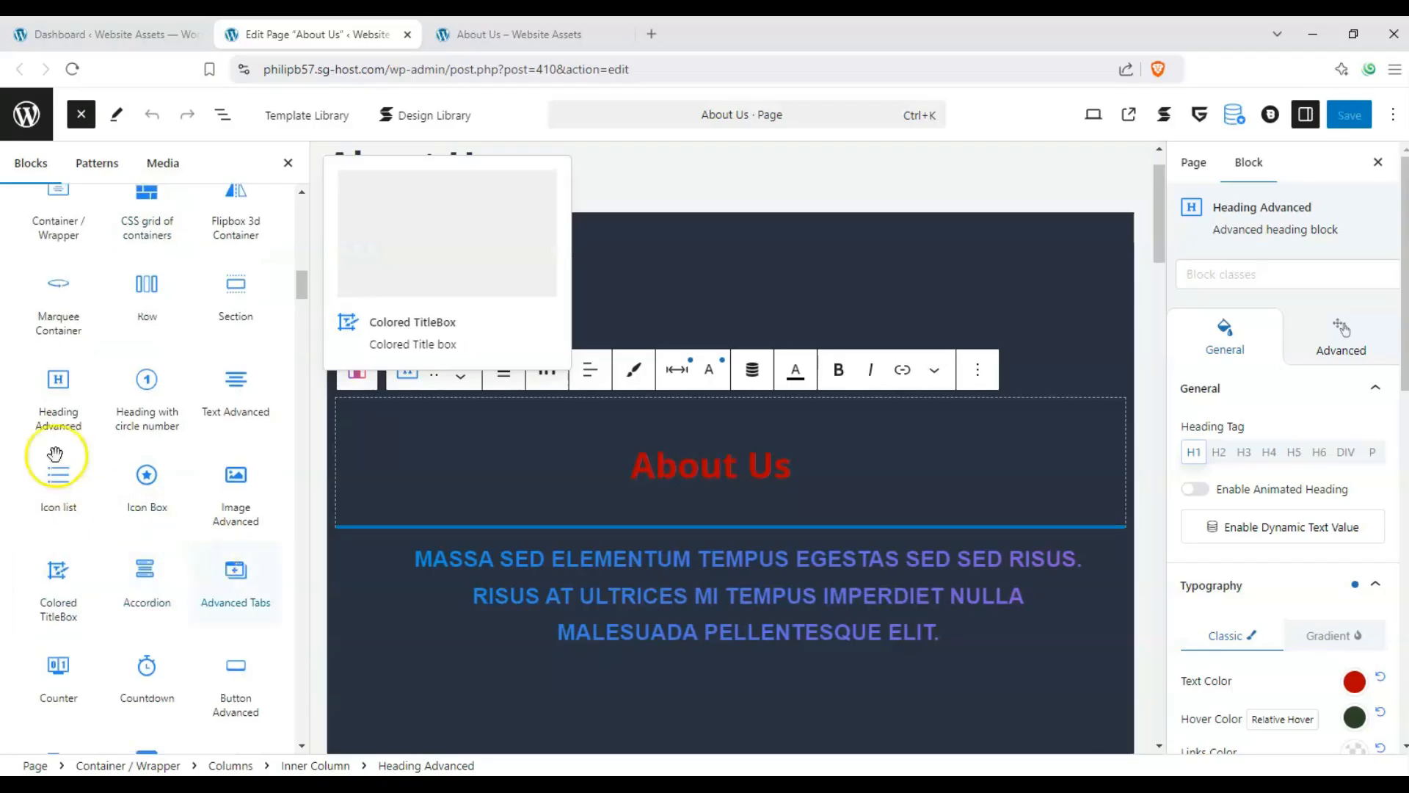
scroll(139, 441, down, 1)
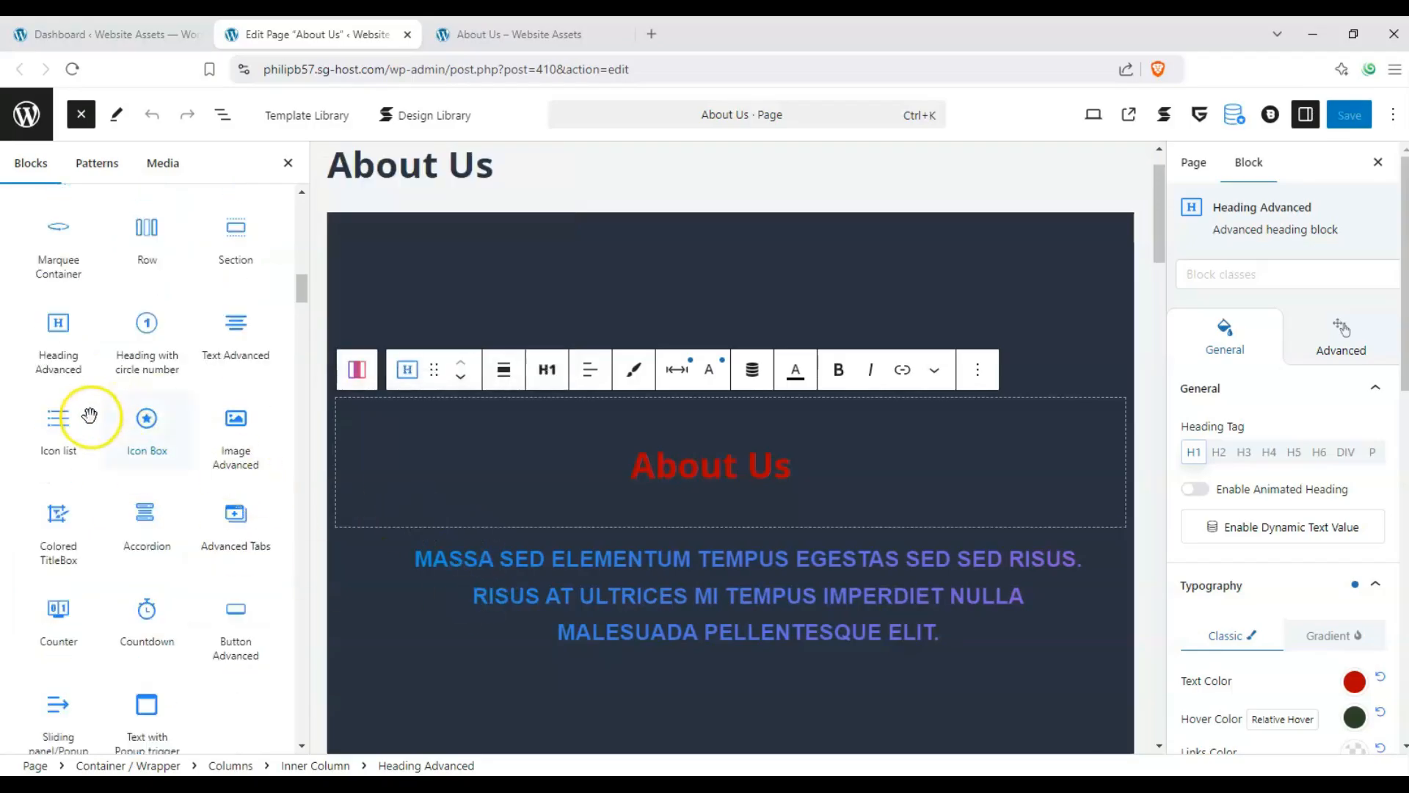
scroll(92, 411, up, 2)
scroll(92, 415, up, 1)
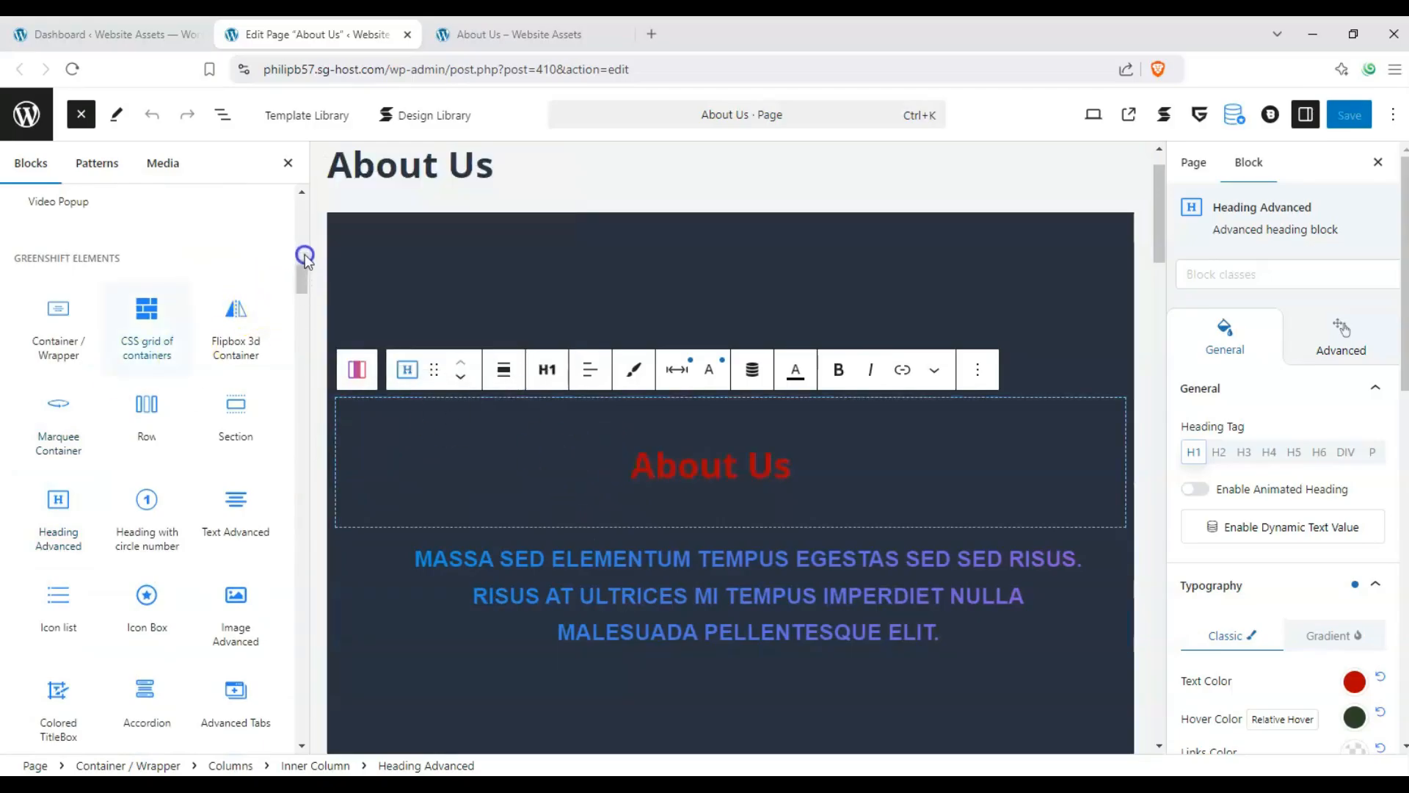
drag(305, 257, 308, 295)
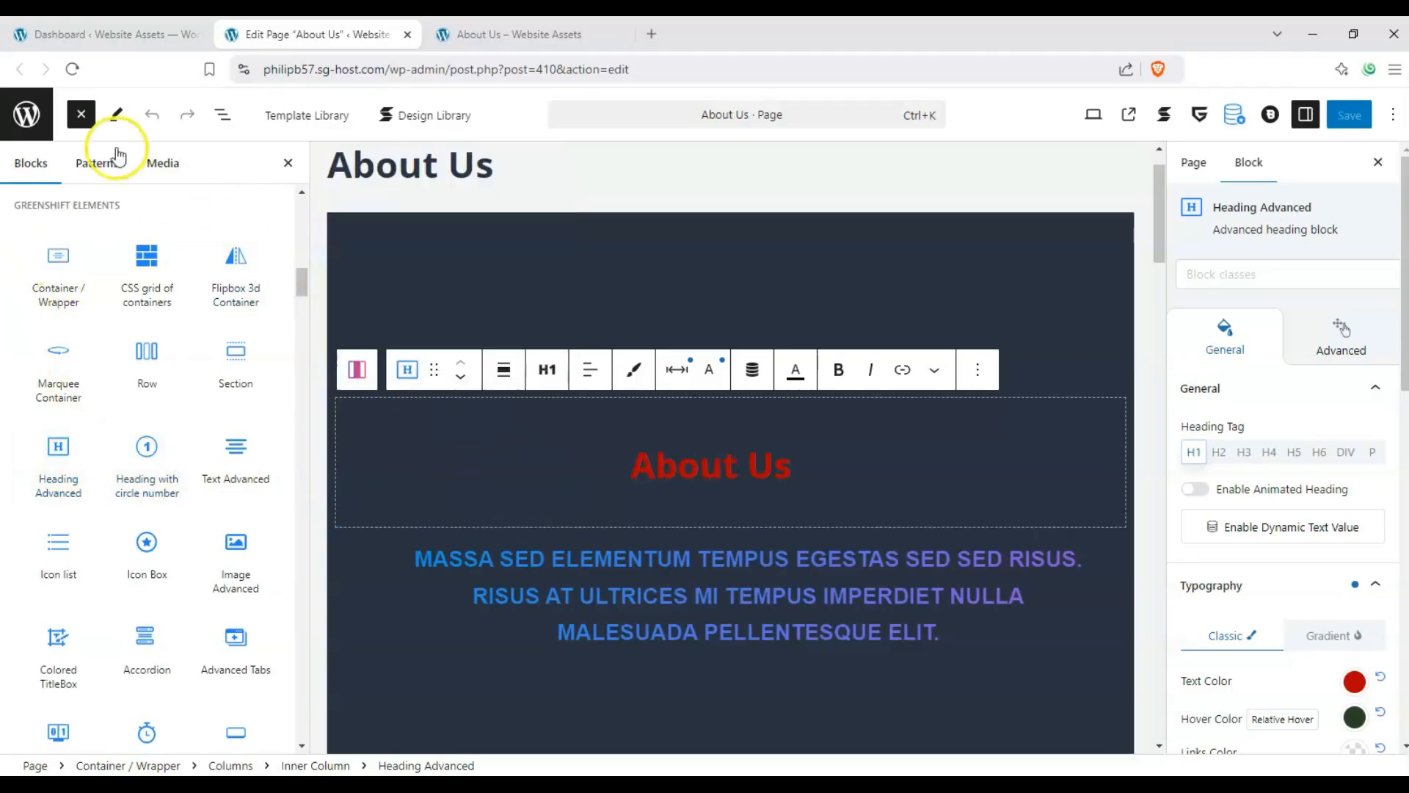
click(82, 115)
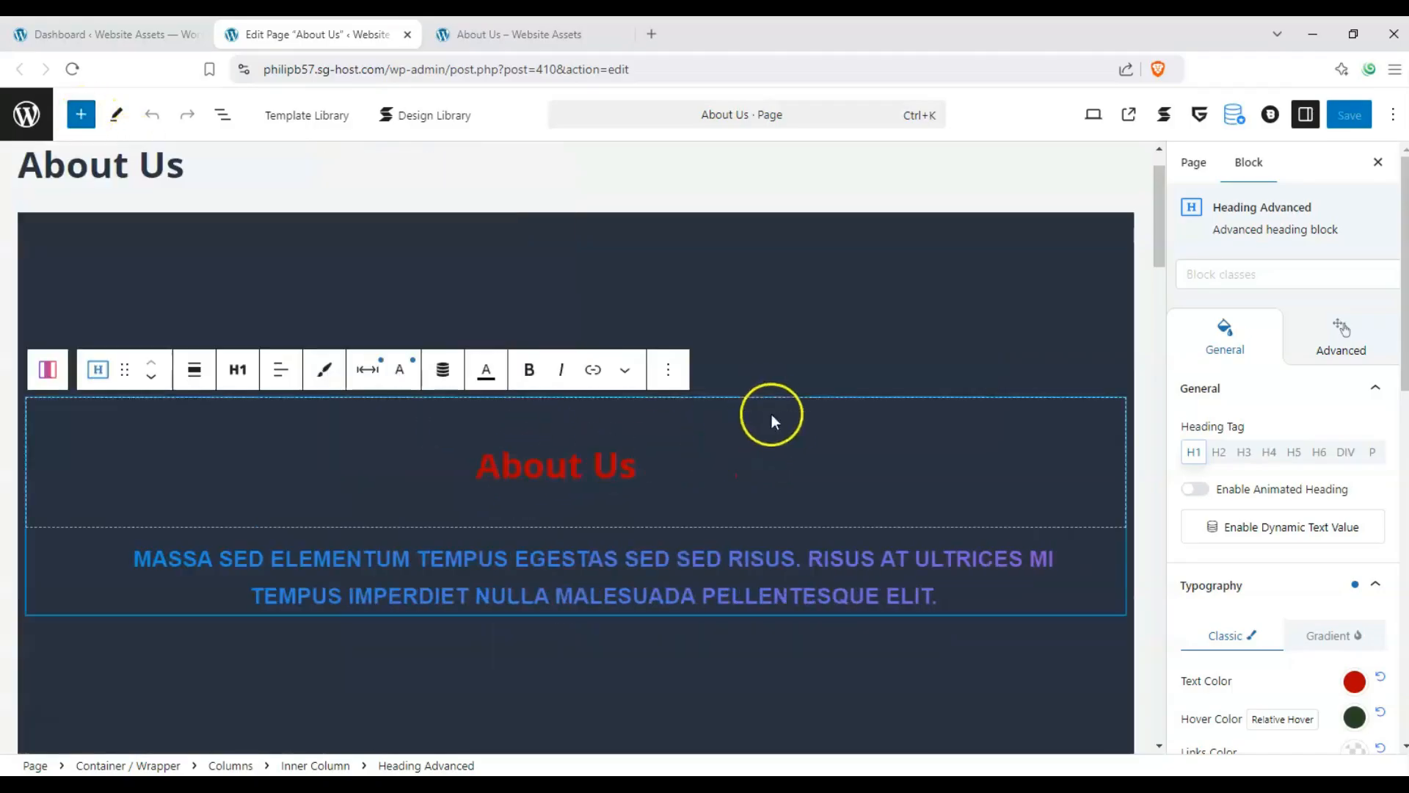
Expand the Background settings of the About Us heading and try the Enable Image Mask option.
mouse_move(1405, 283)
mouse_down()
mouse_move(1405, 356)
mouse_move(1405, 308)
mouse_up()
click(1376, 330)
click(1375, 373)
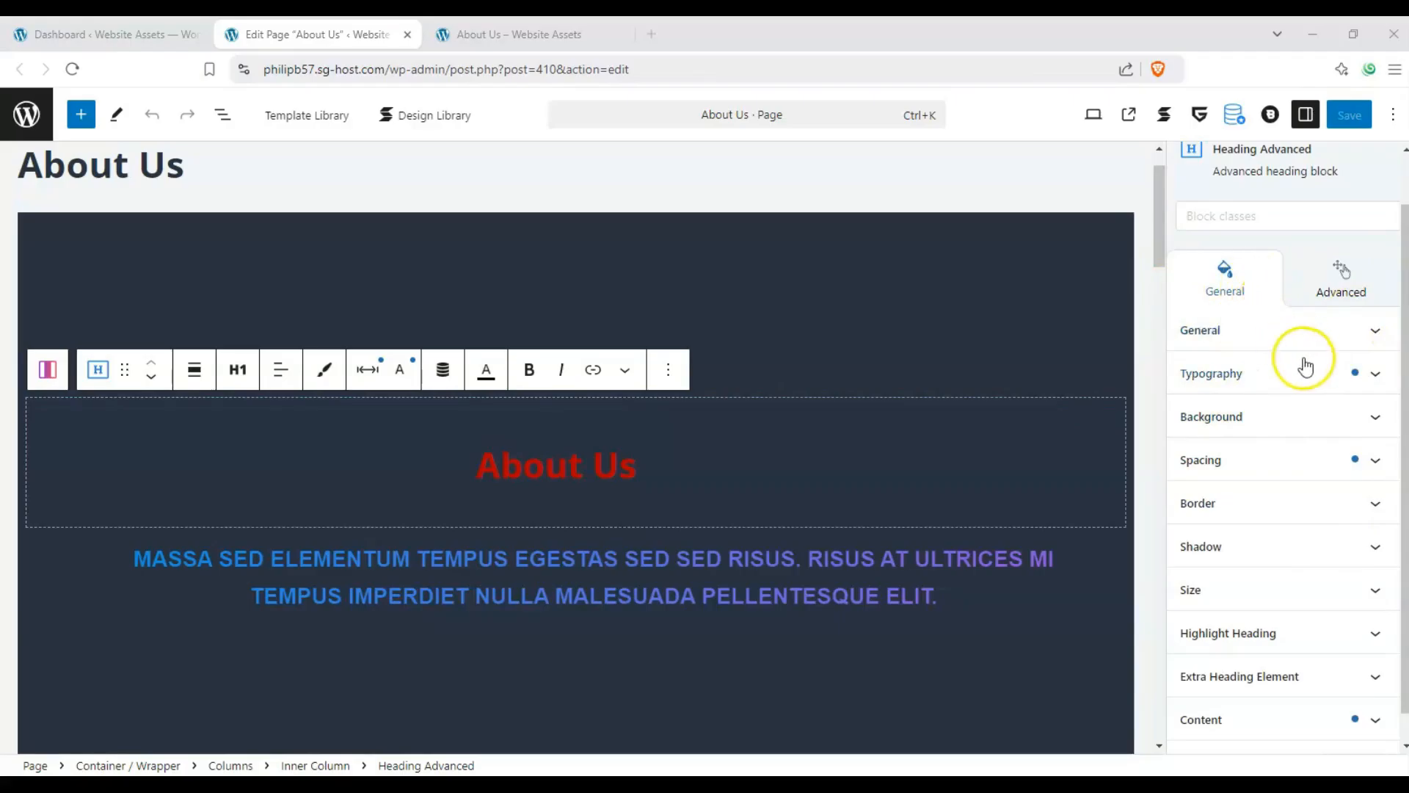
click(1378, 419)
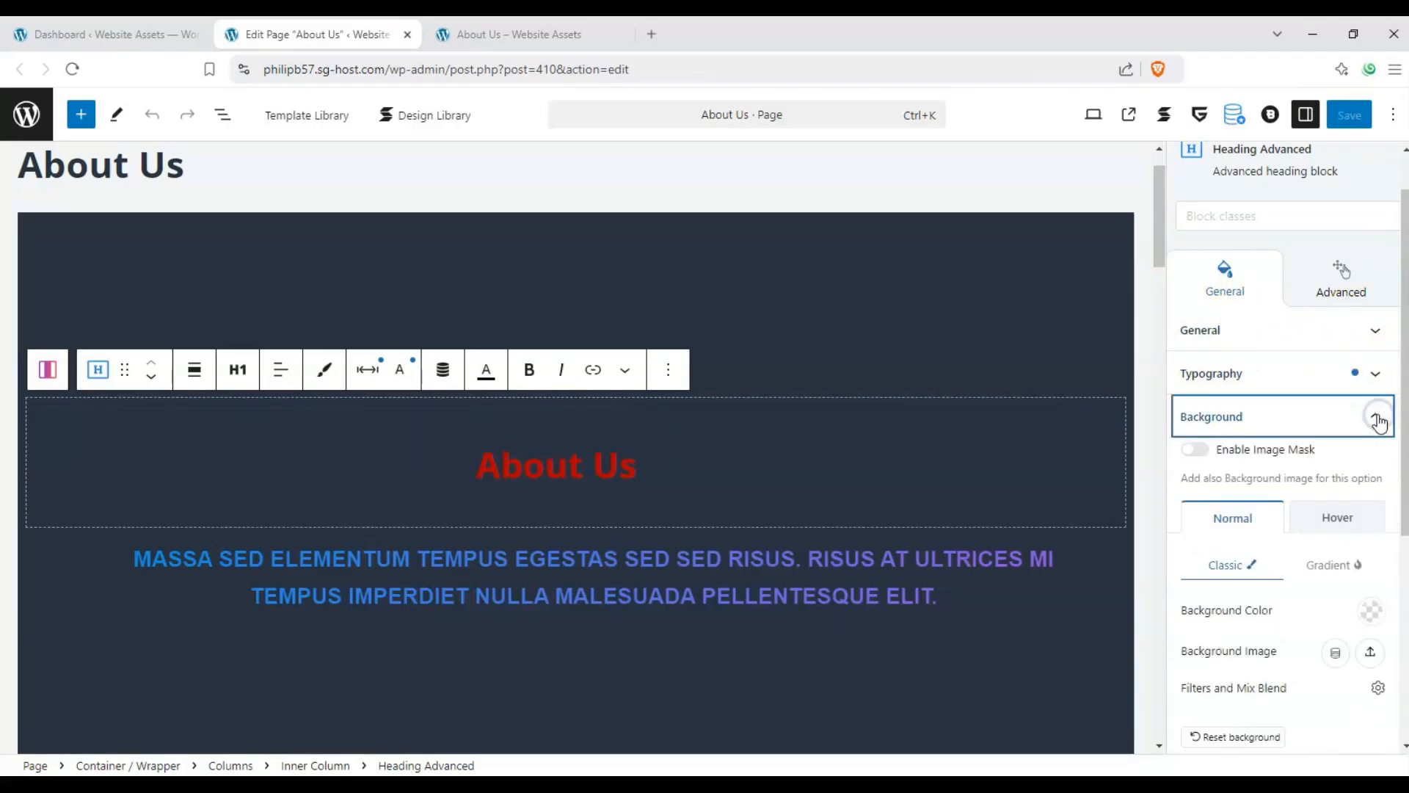
click(1196, 449)
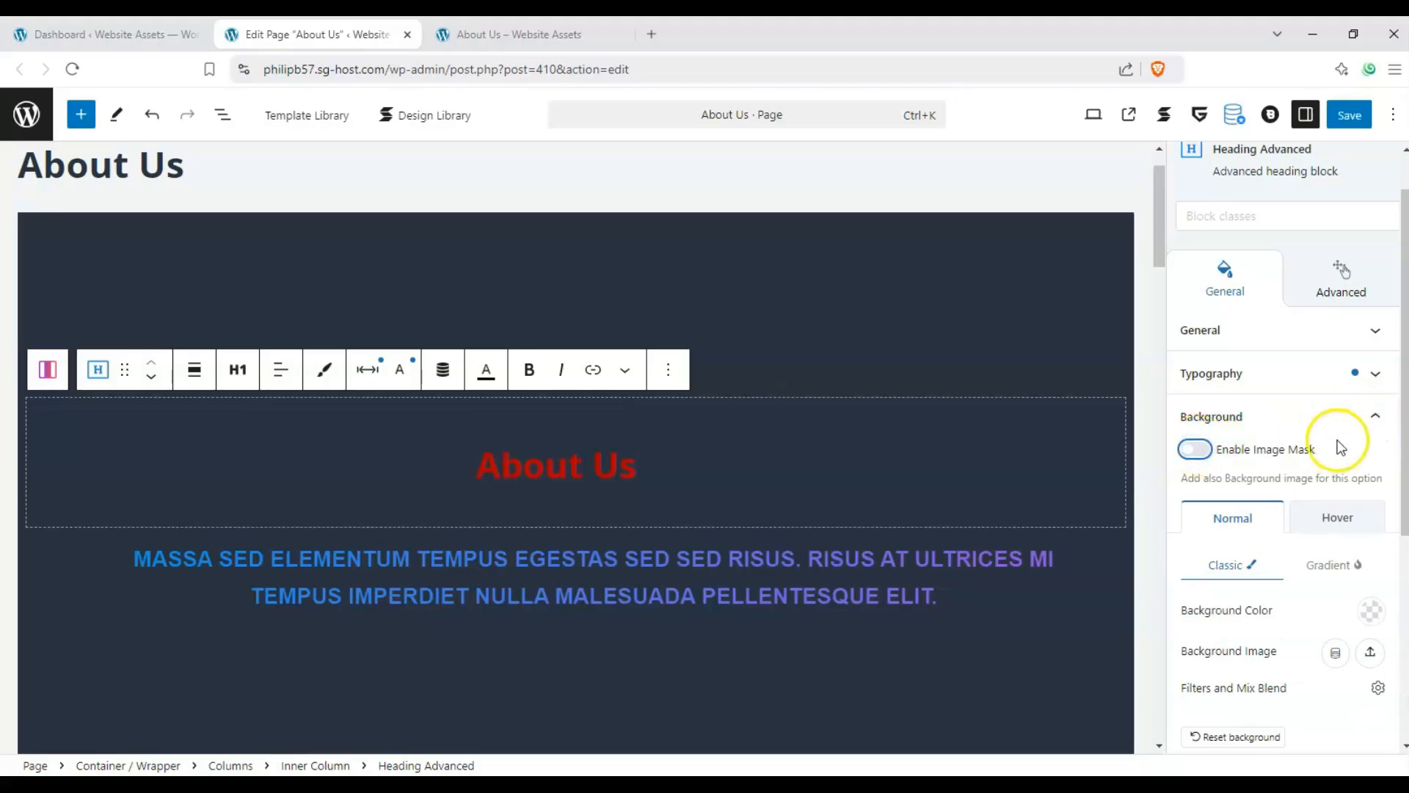
Set the About Us heading's classic background color to blue 0E1CD6.
scroll(1321, 441, down, 1)
scroll(1258, 406, down, 1)
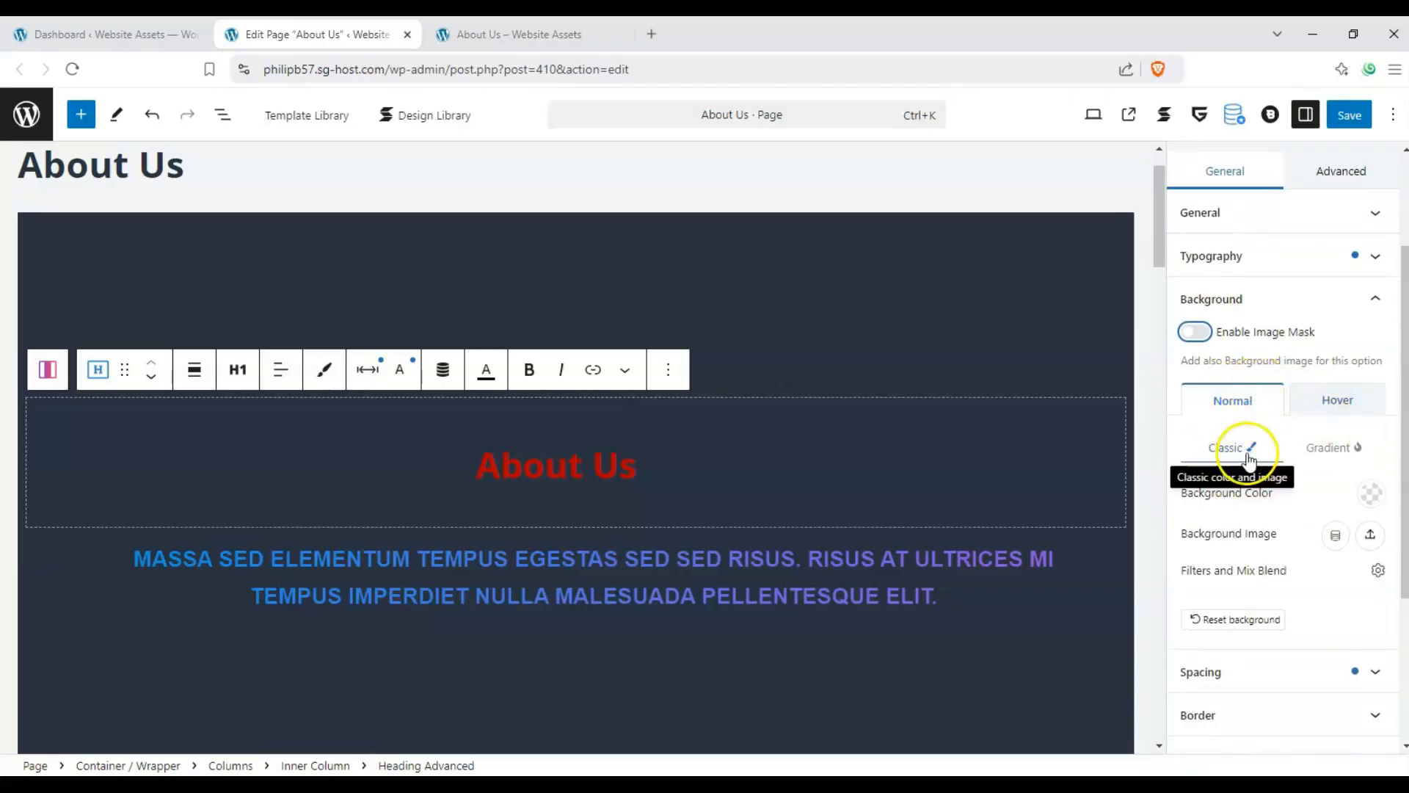
click(1374, 494)
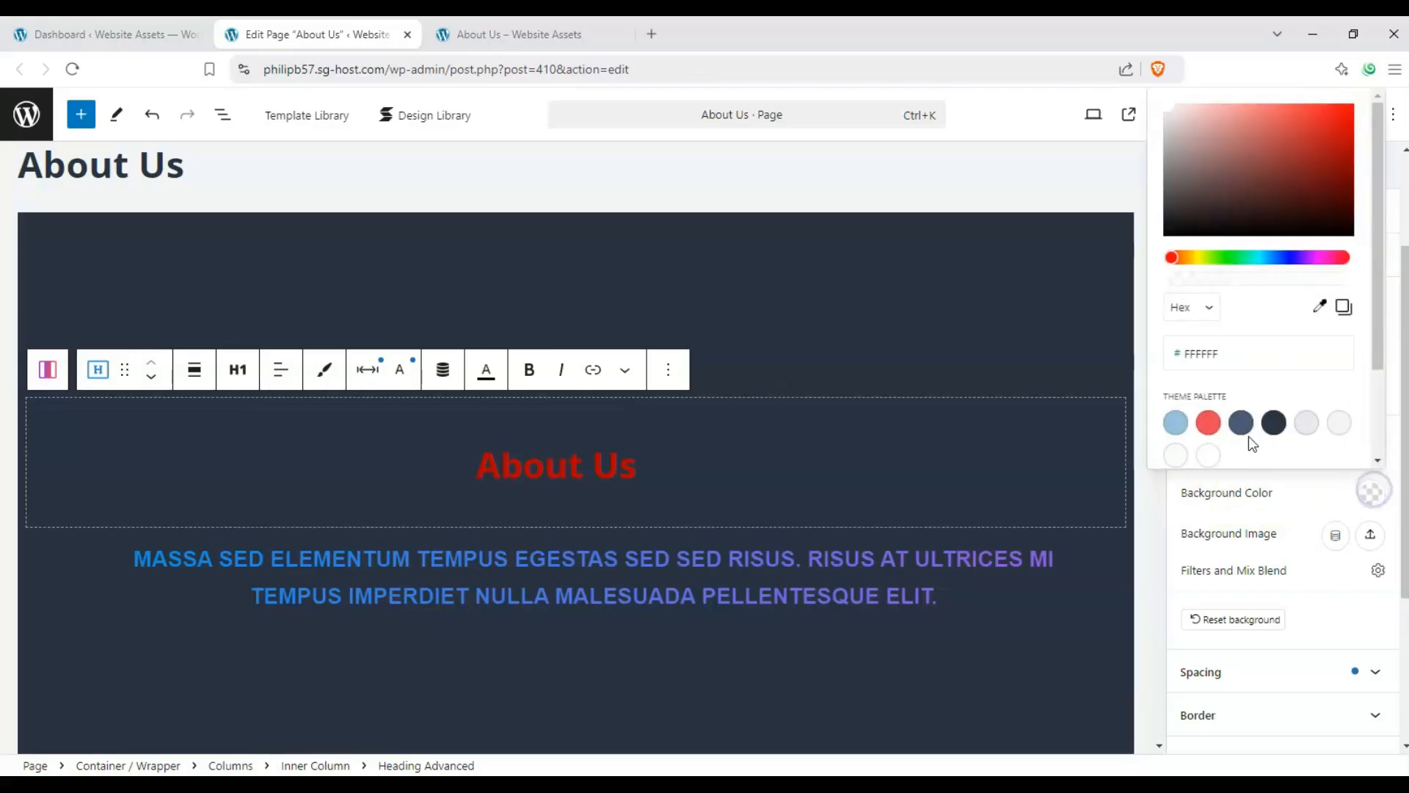
click(1236, 207)
drag(1282, 189, 1281, 199)
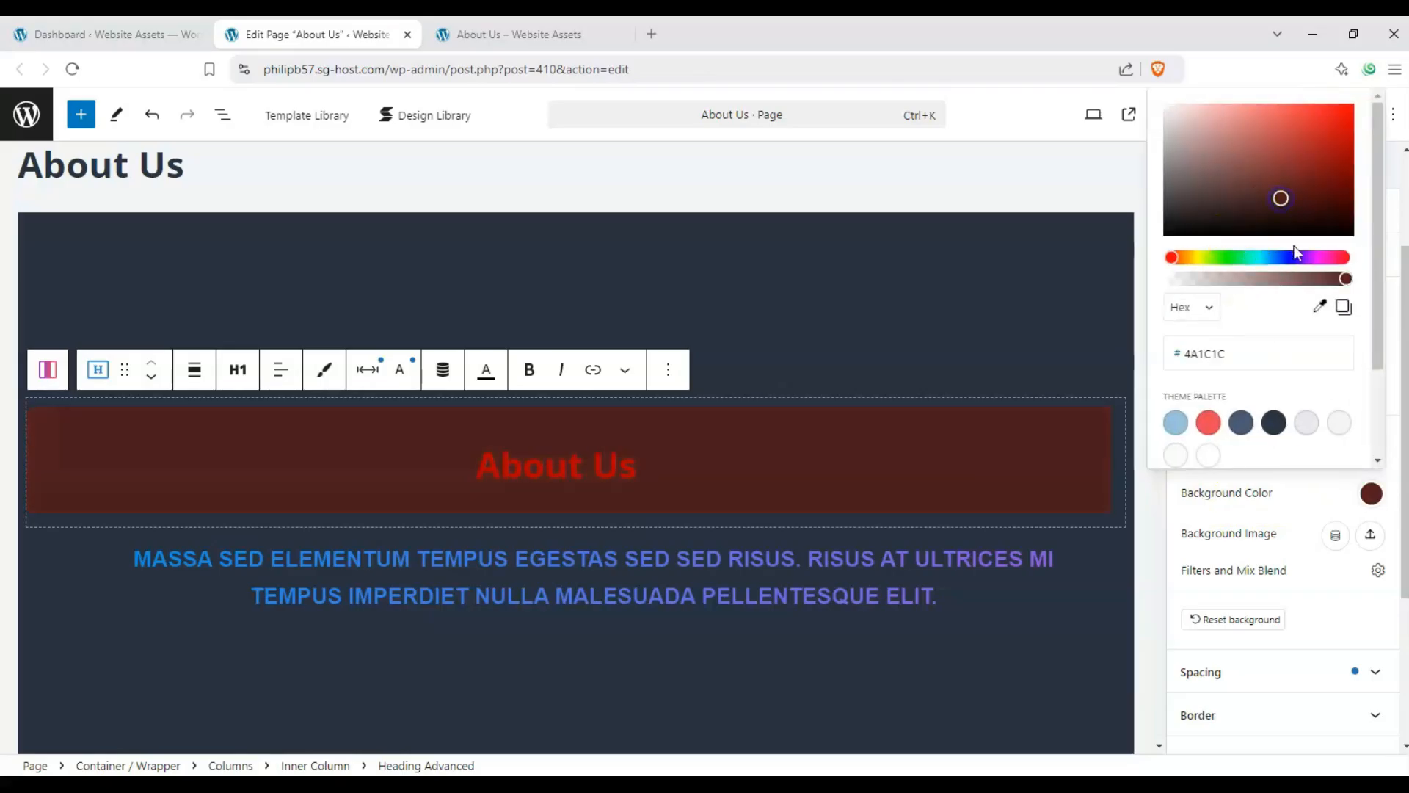
click(1339, 125)
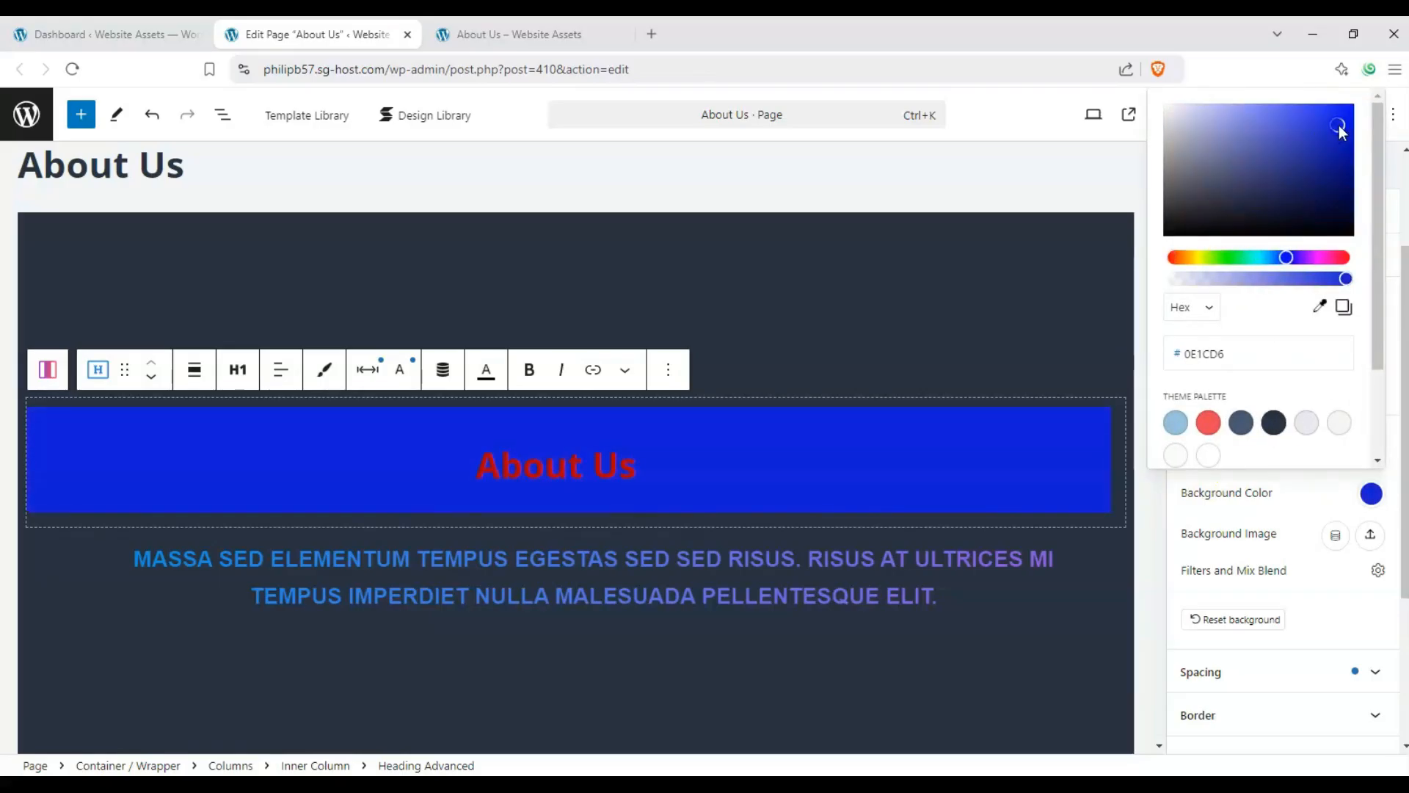
click(1297, 504)
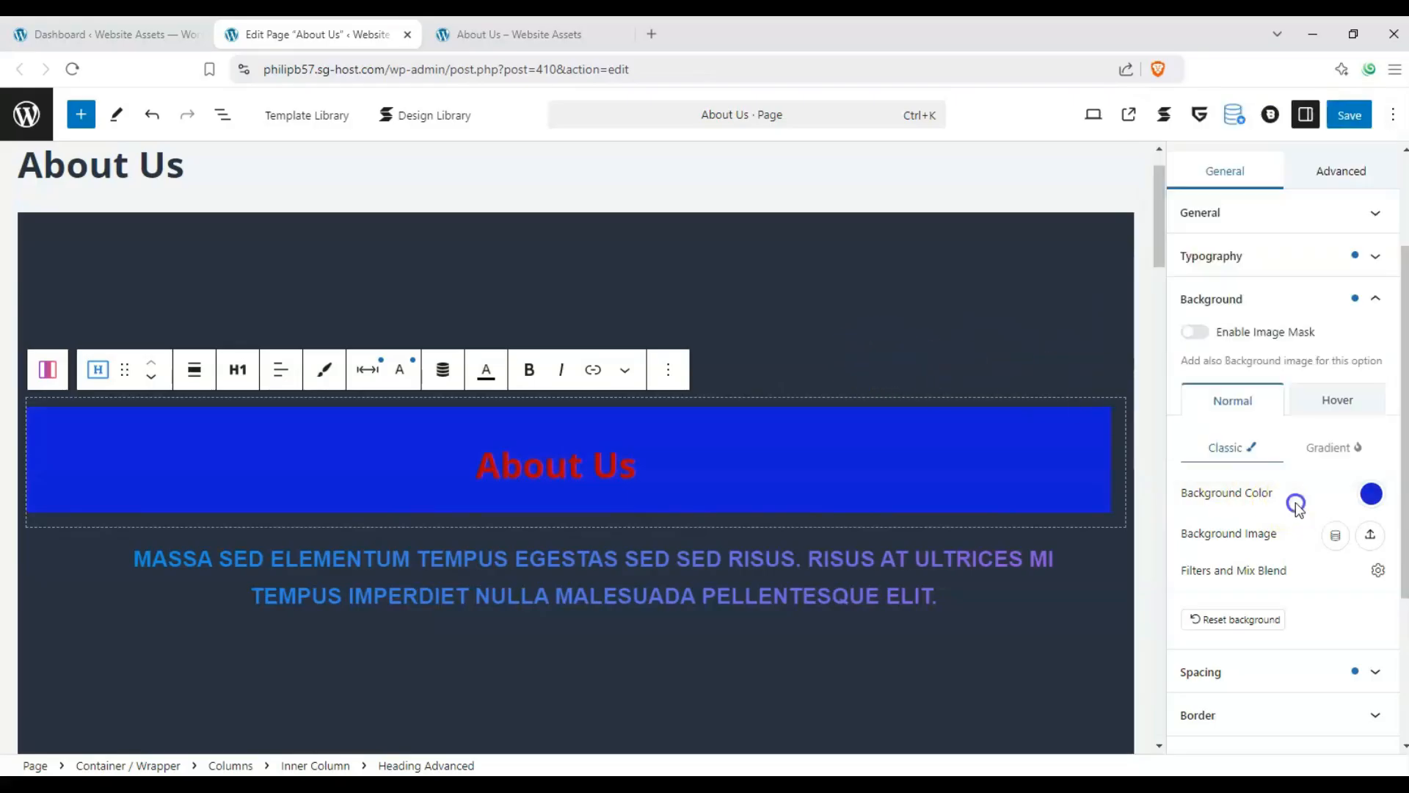
Apply the pink-to-yellow linear gradient preset to the heading's background with an angle of 159 degrees.
click(1314, 463)
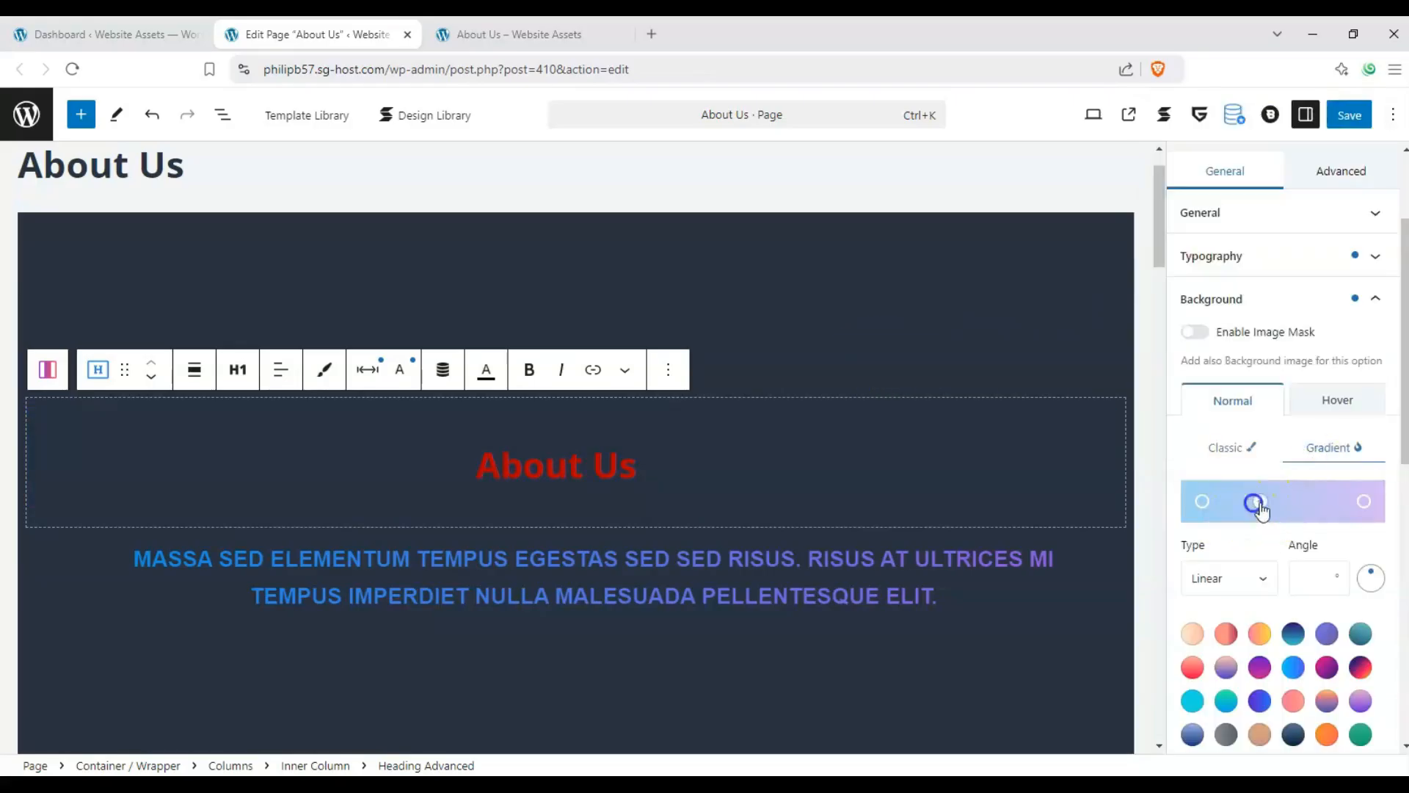
click(1256, 502)
click(1353, 558)
click(1282, 641)
click(1263, 637)
drag(1369, 580, 1379, 598)
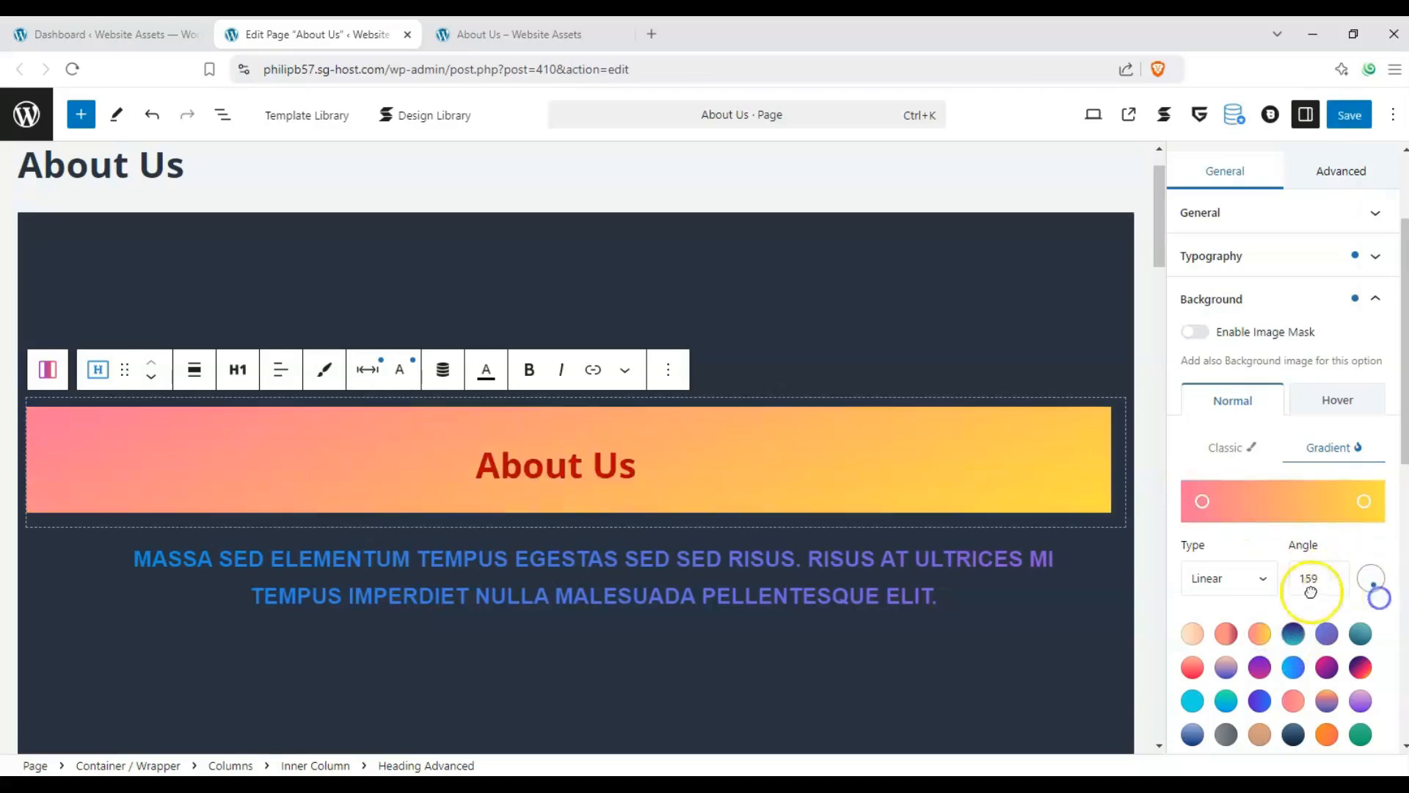
Change the heading's background gradient type to Radial and review the remaining gradient options.
click(1260, 583)
click(1223, 636)
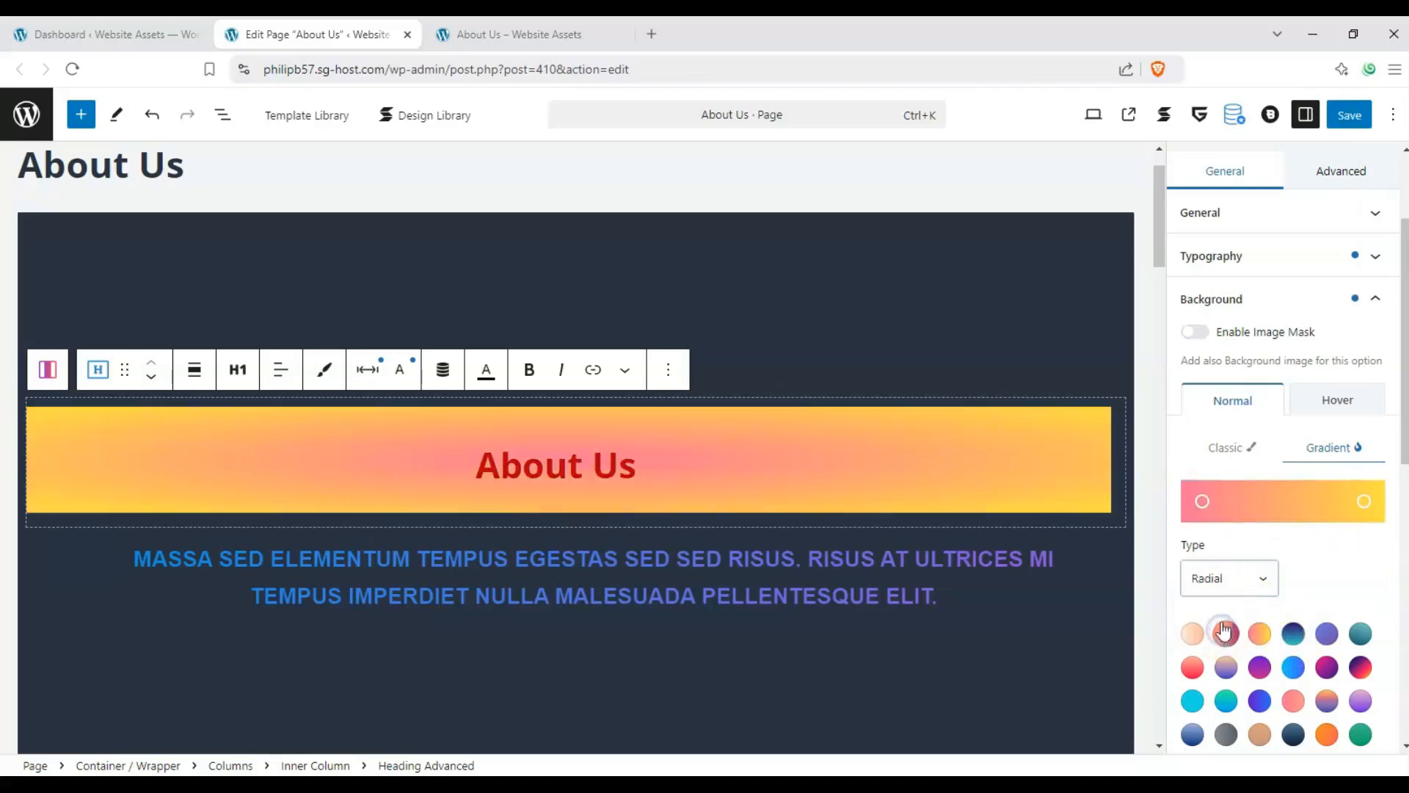
mouse_move(1363, 505)
mouse_down()
mouse_move(1274, 504)
mouse_move(1353, 499)
mouse_up()
scroll(1292, 506, down, 5)
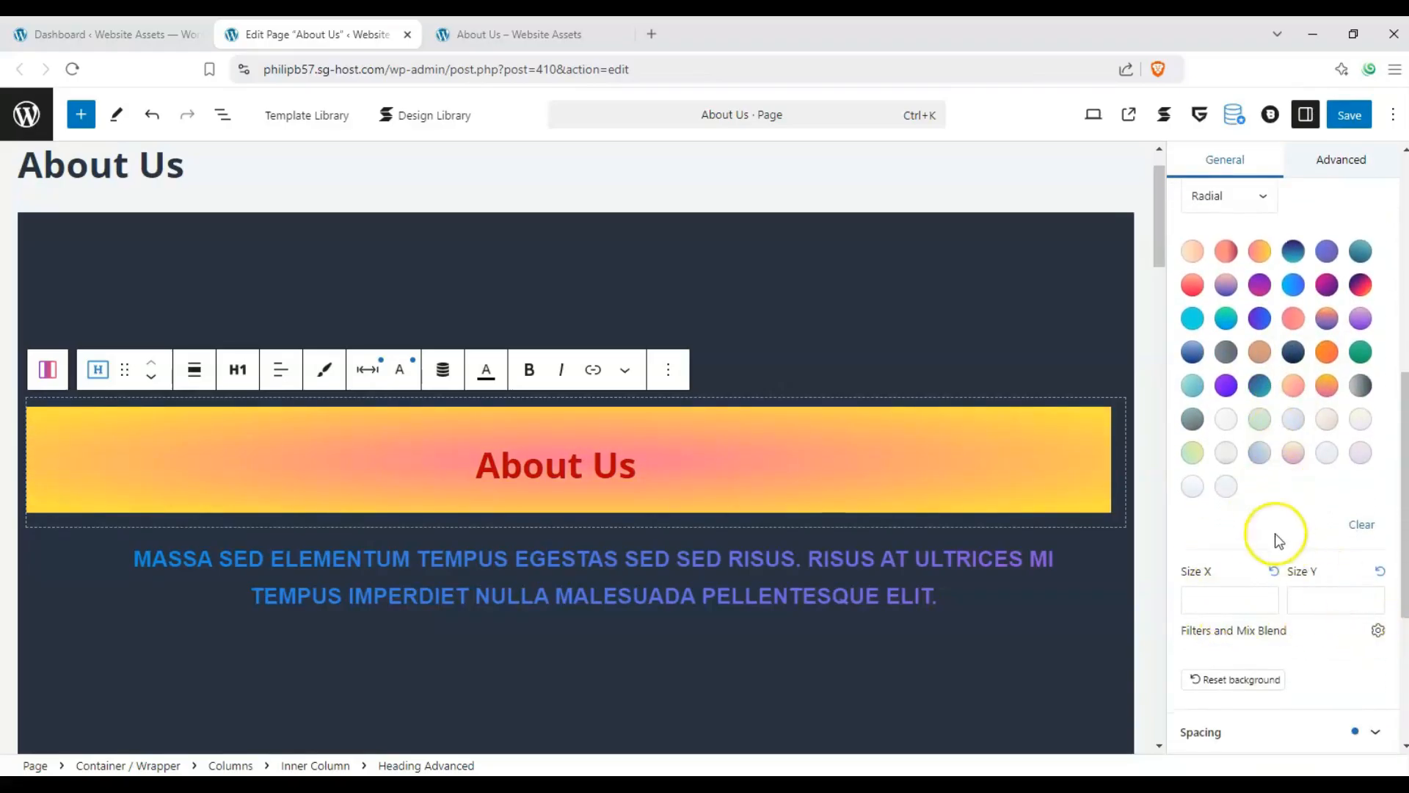
scroll(1255, 539, up, 2)
scroll(1248, 478, up, 3)
Return the heading's background to Classic and make its background color fully transparent.
click(1250, 387)
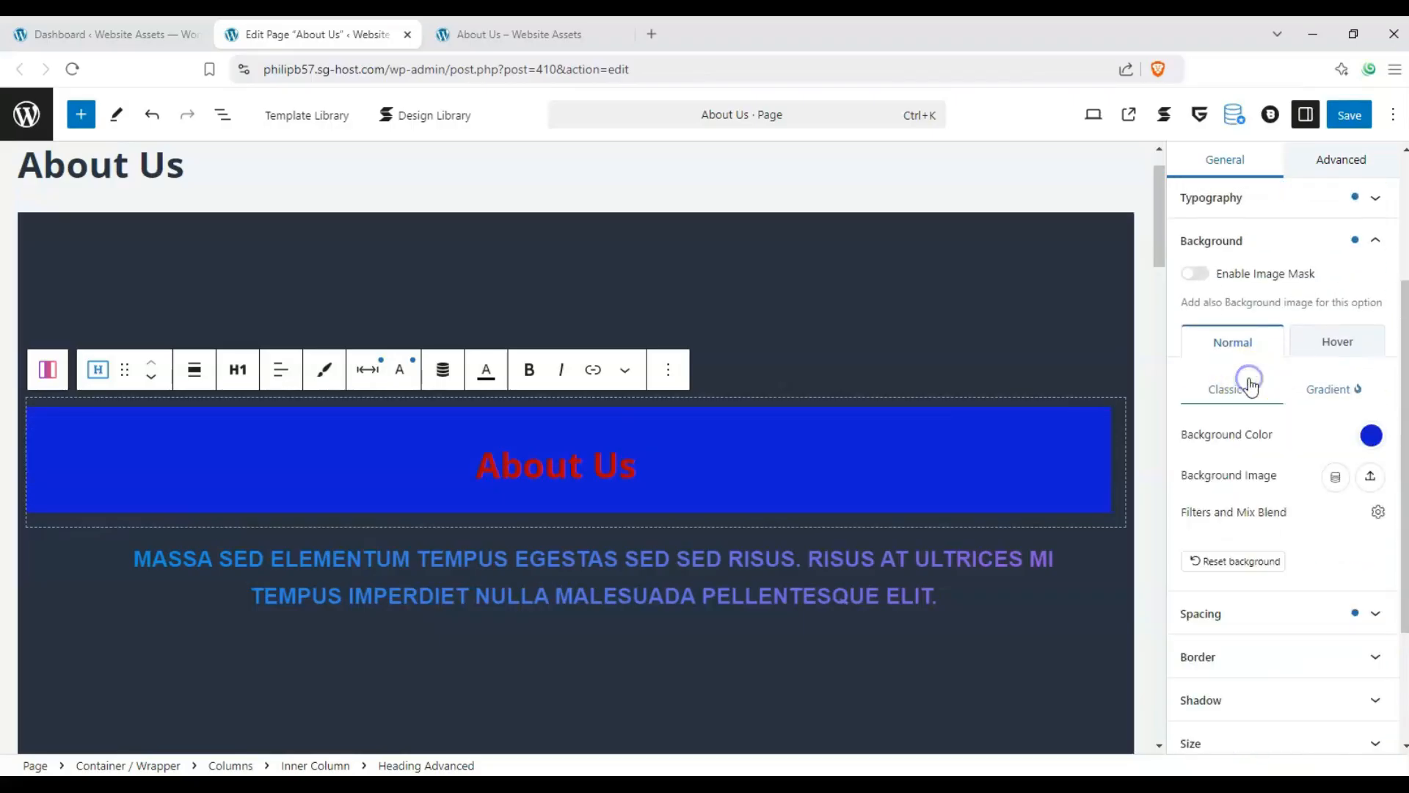
click(1375, 438)
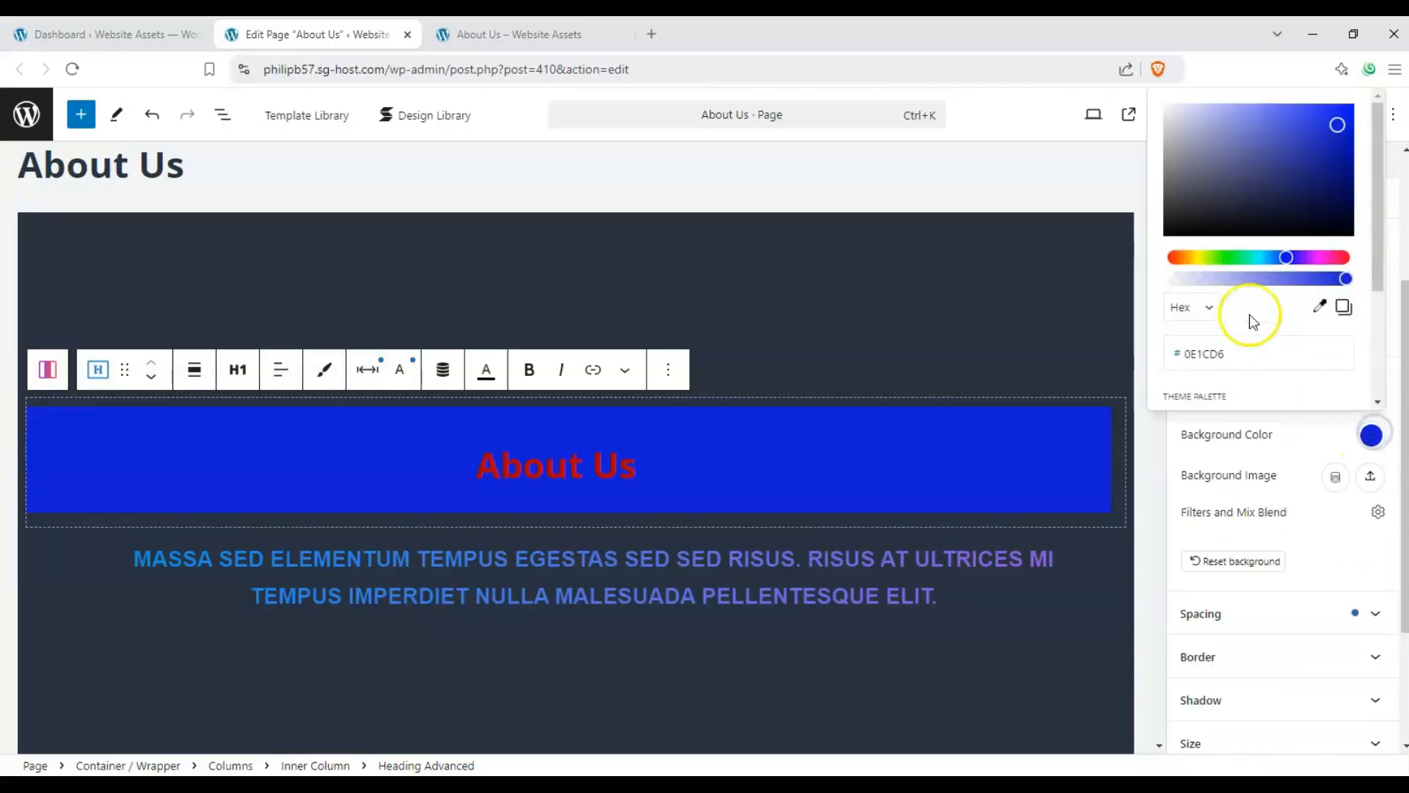
drag(1209, 289, 1148, 287)
click(1353, 520)
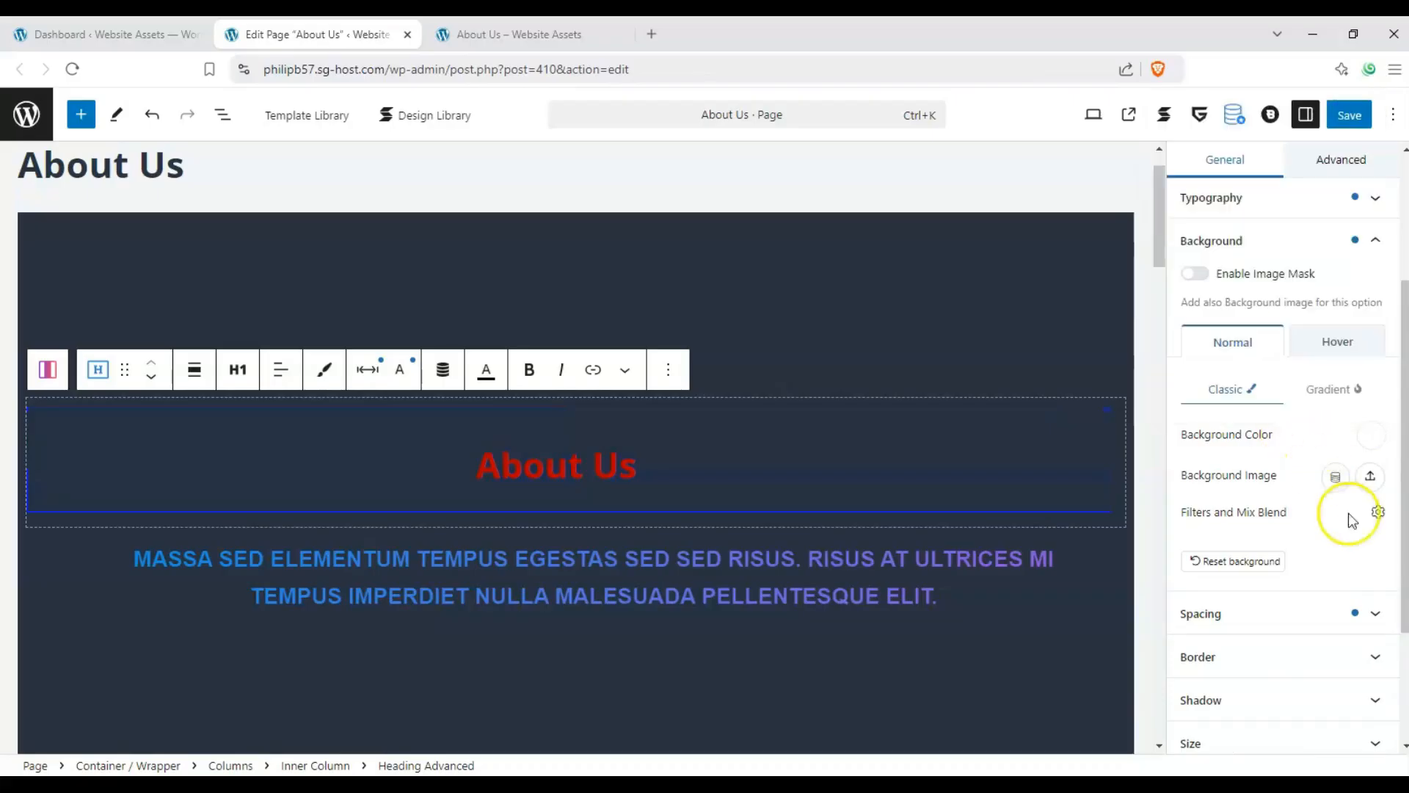
Set the heading's background image to product-thumb-18_optimized-edited.webp from the media library.
click(1370, 475)
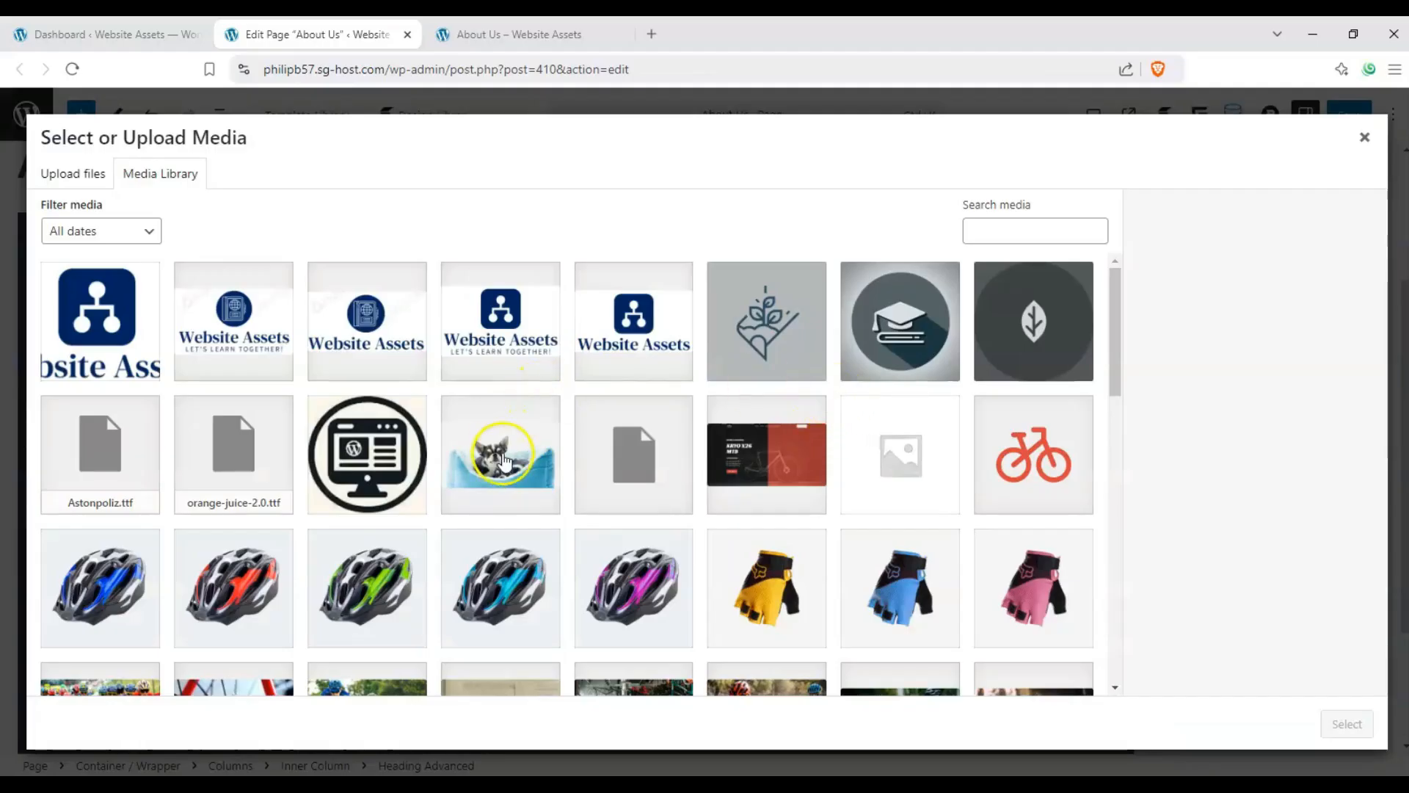
click(508, 448)
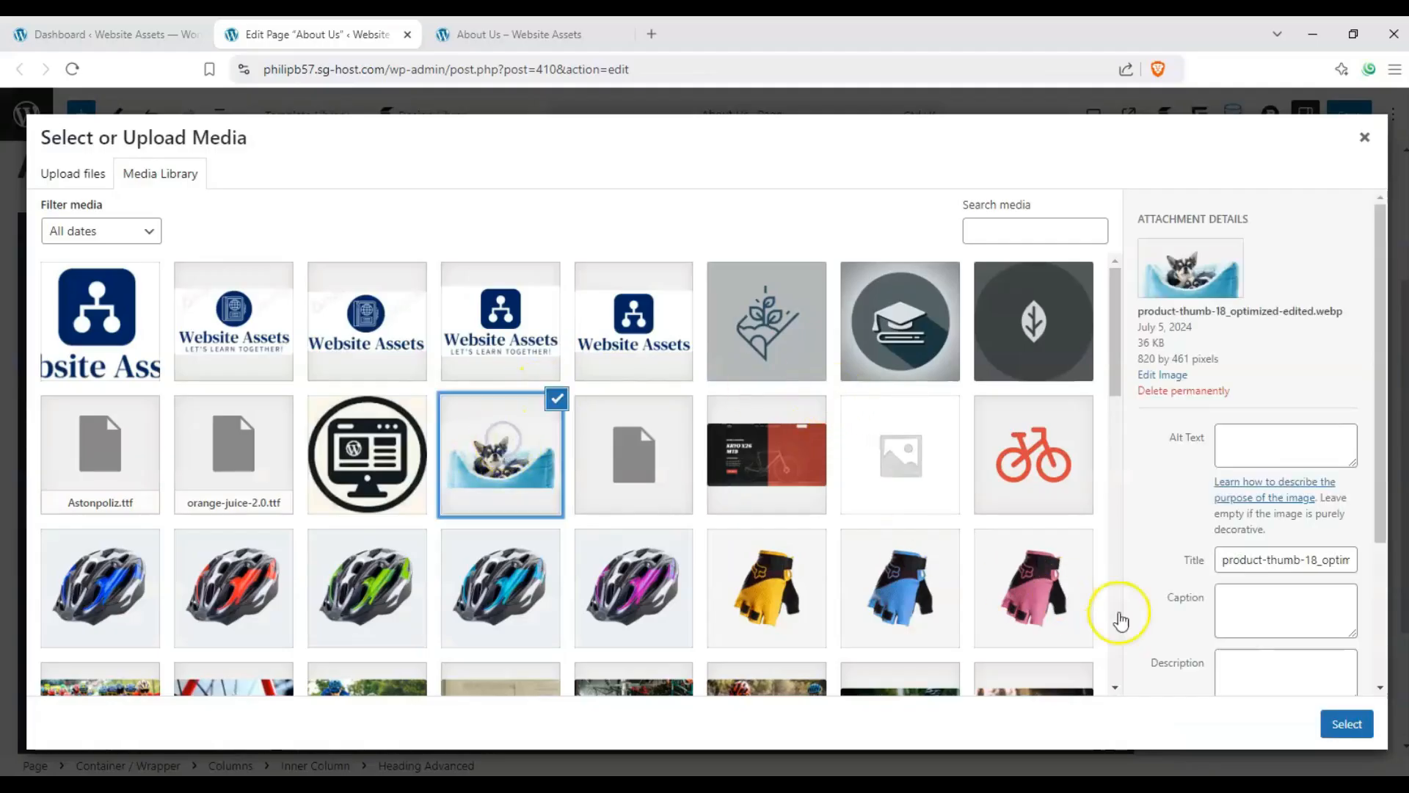
click(1347, 724)
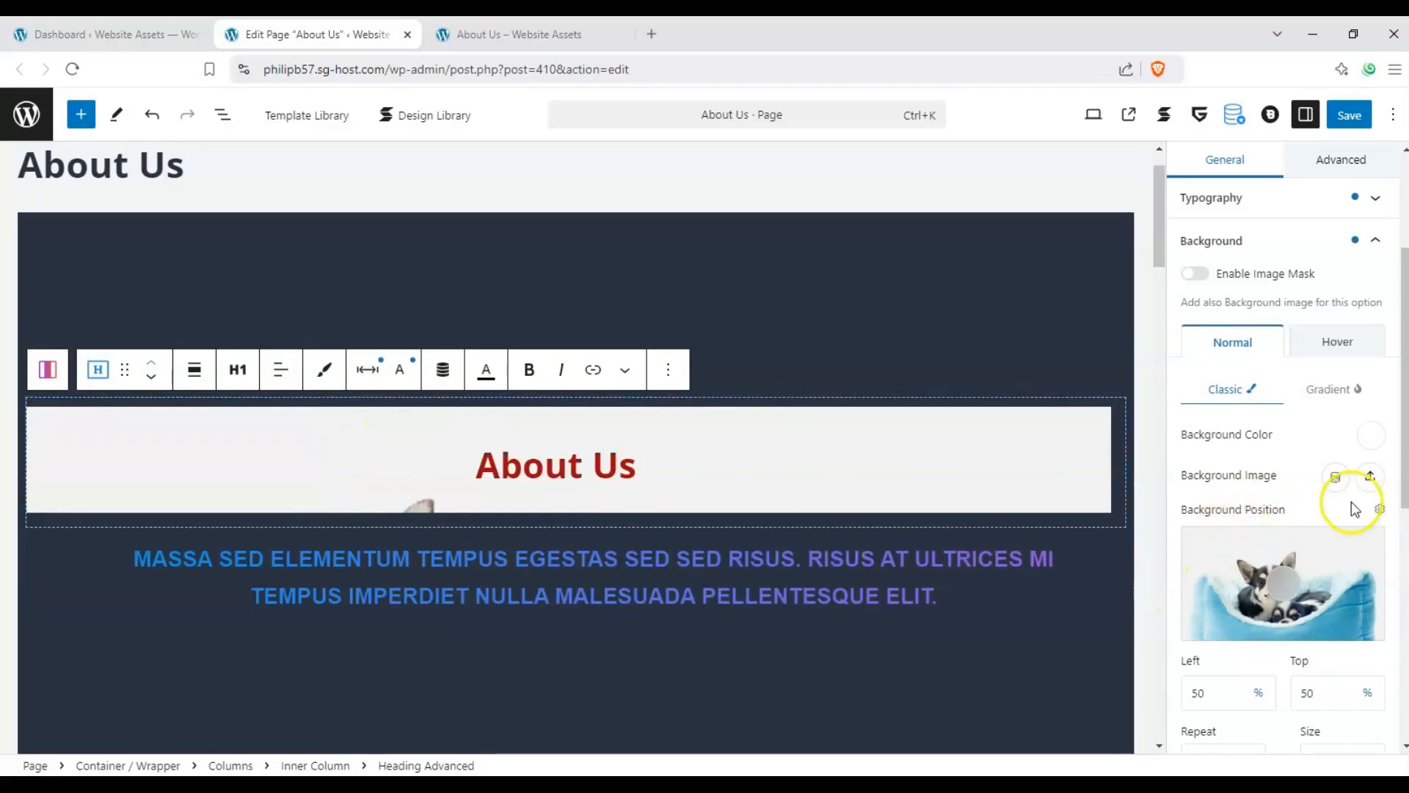
Reposition the heading's background image by moving its focal point to about 43% left and 52% top.
drag(1288, 580, 1289, 586)
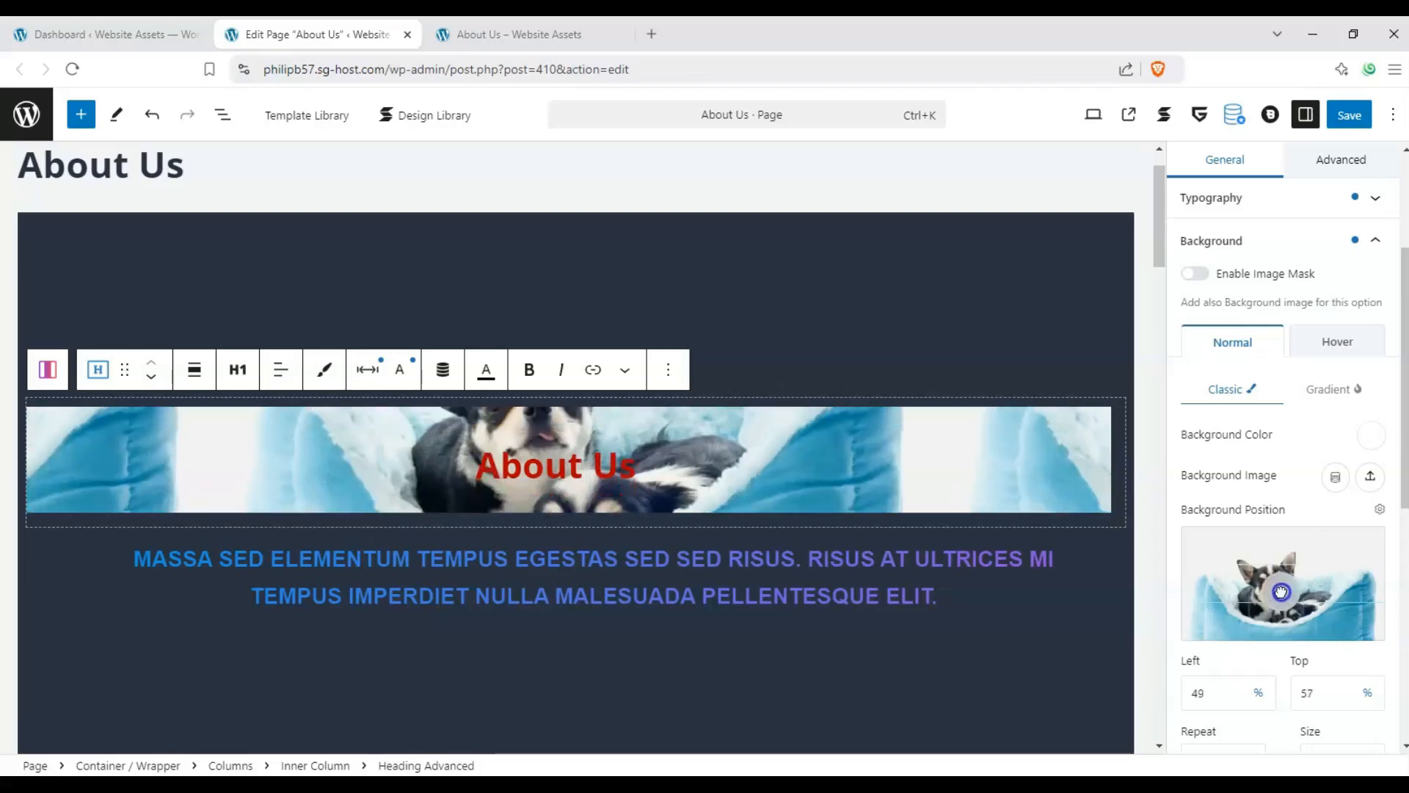
mouse_move(1281, 592)
mouse_down()
mouse_move(1309, 591)
mouse_move(1239, 585)
mouse_up()
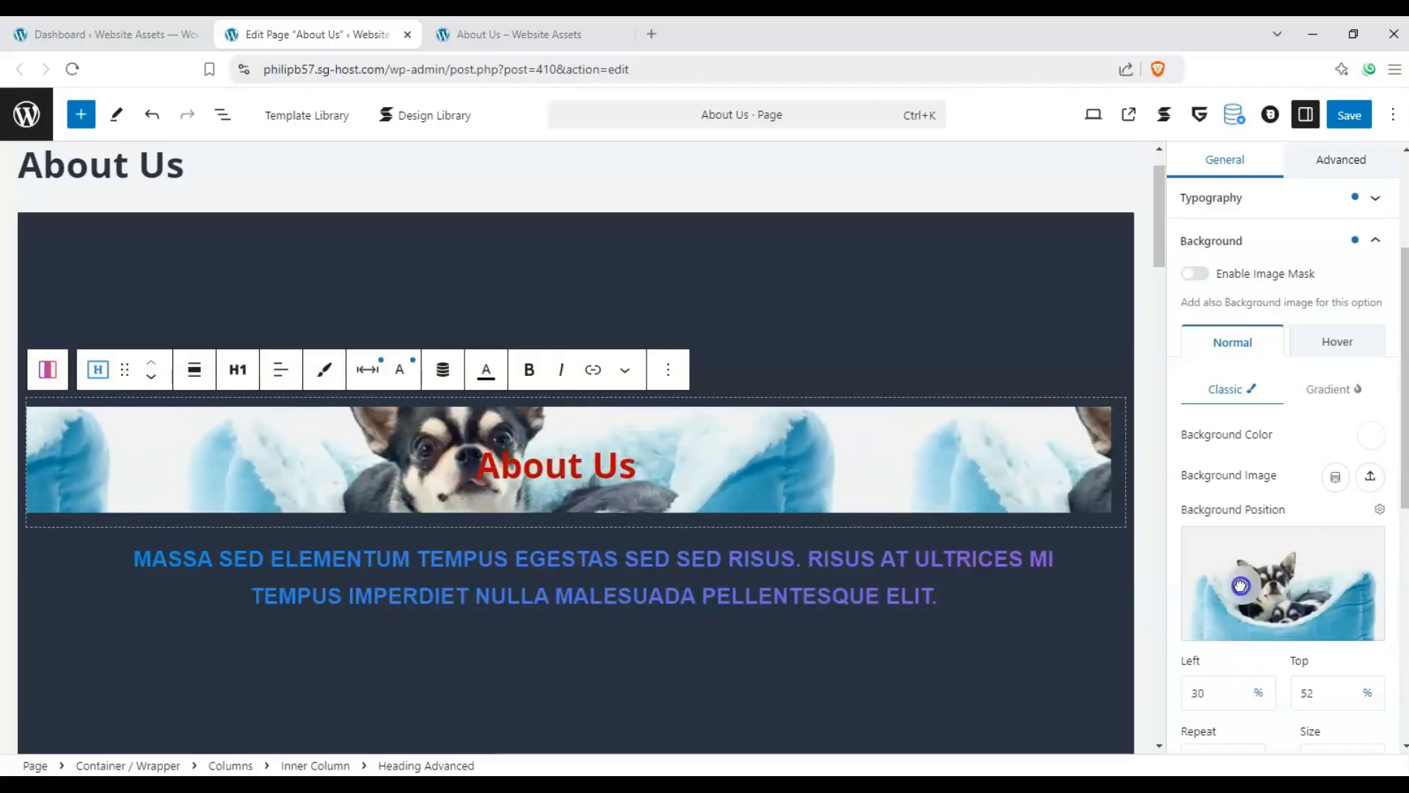
click(1379, 508)
click(1380, 509)
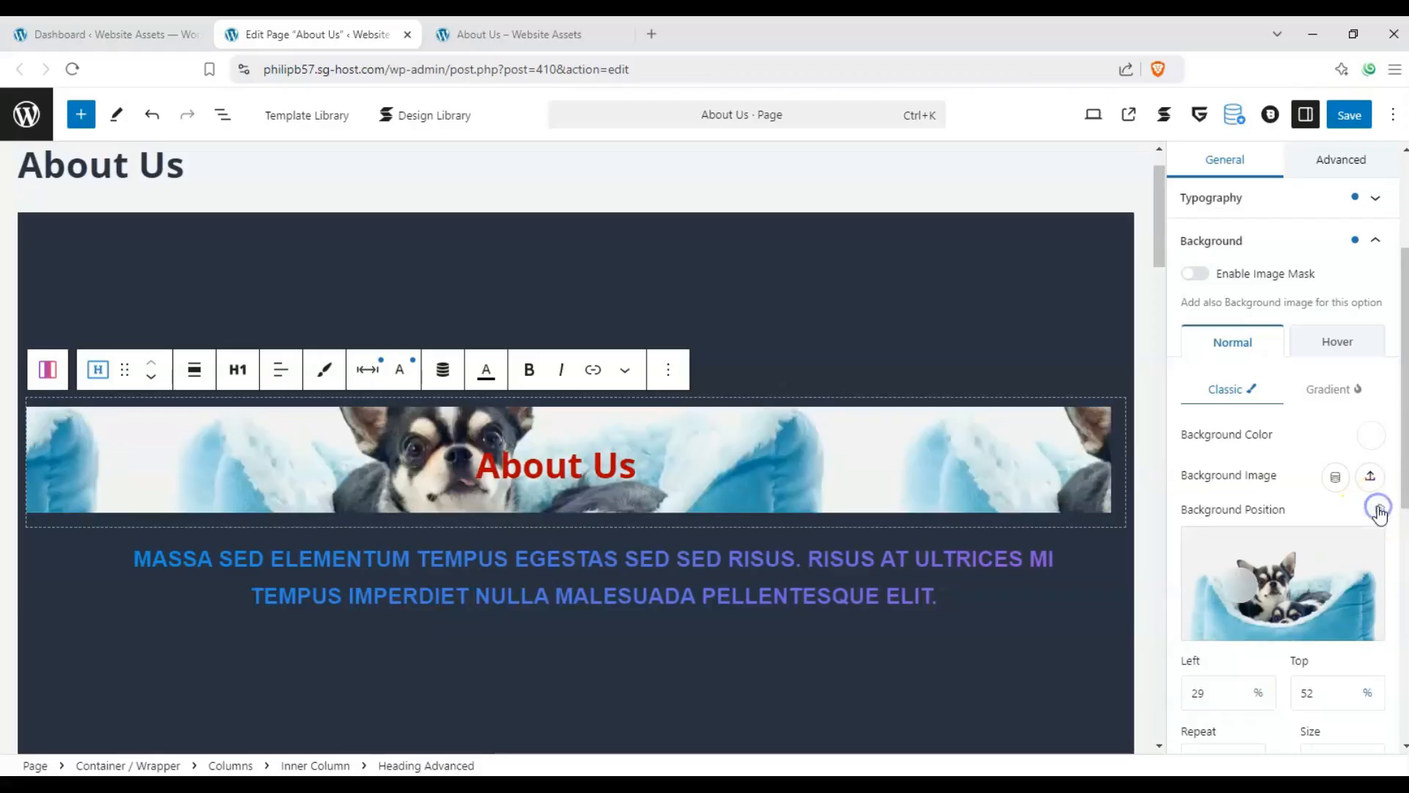
click(1378, 510)
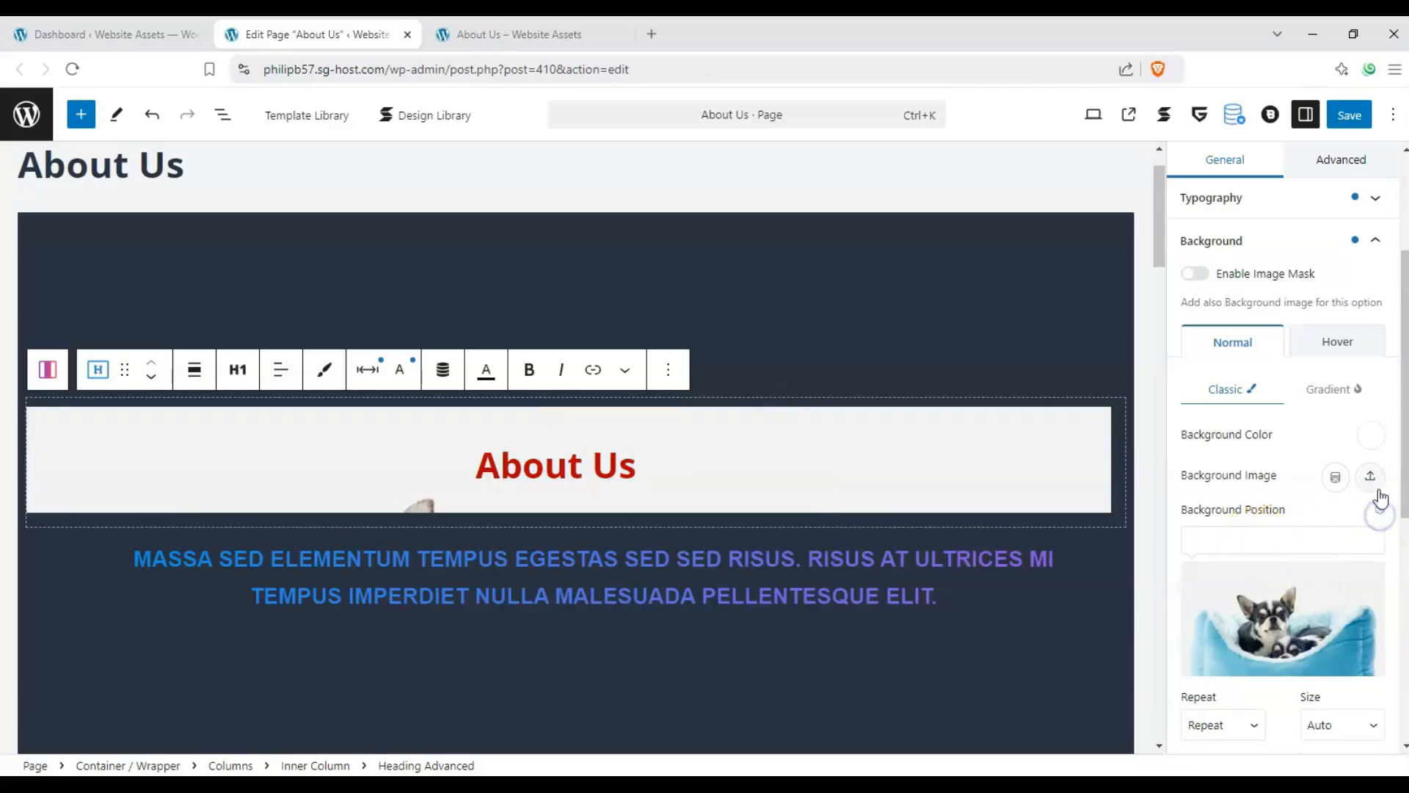
click(1380, 513)
click(1275, 583)
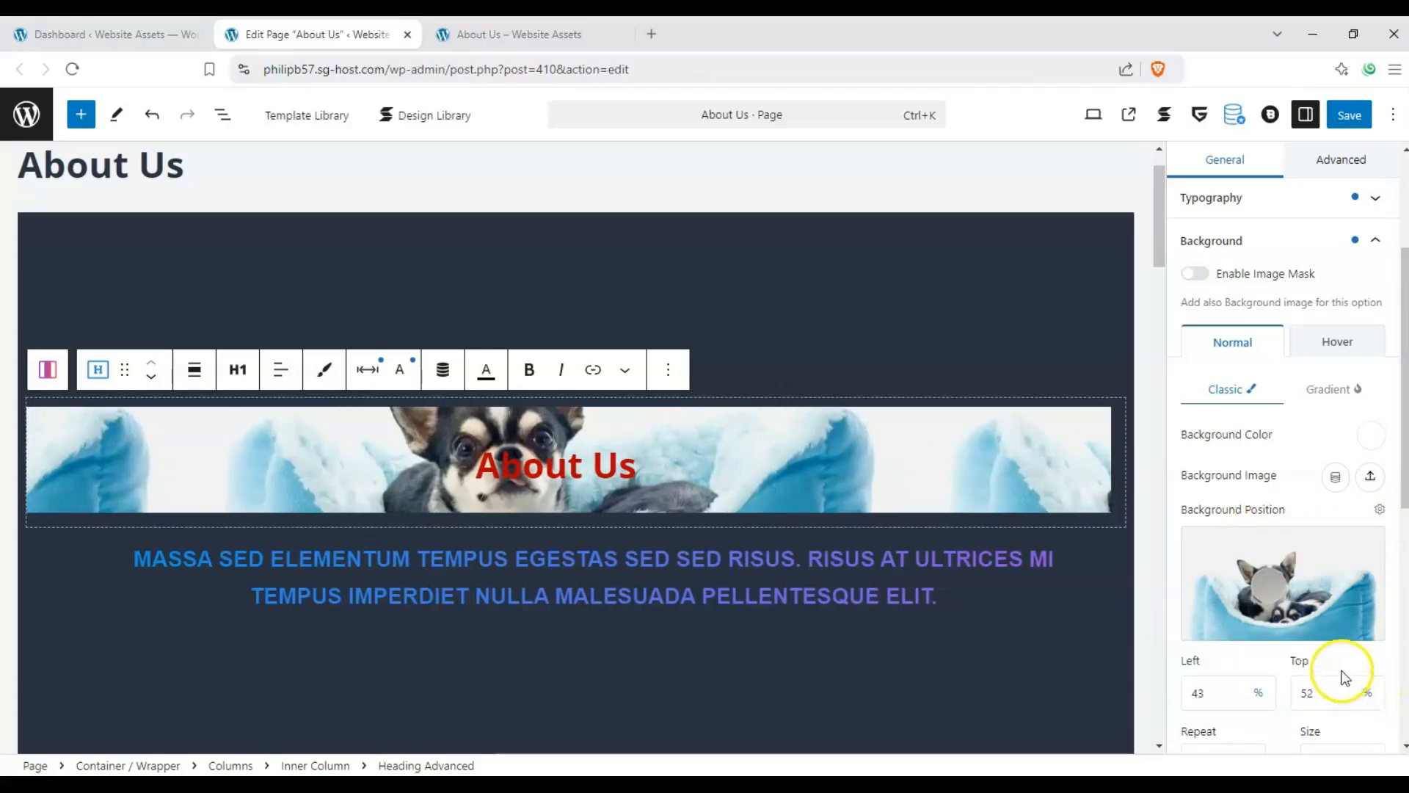
Try the No repeat, Repeat-x and Repeat-Y options for the heading's background image and return it to Repeat.
scroll(1281, 652, down, 1)
click(1240, 700)
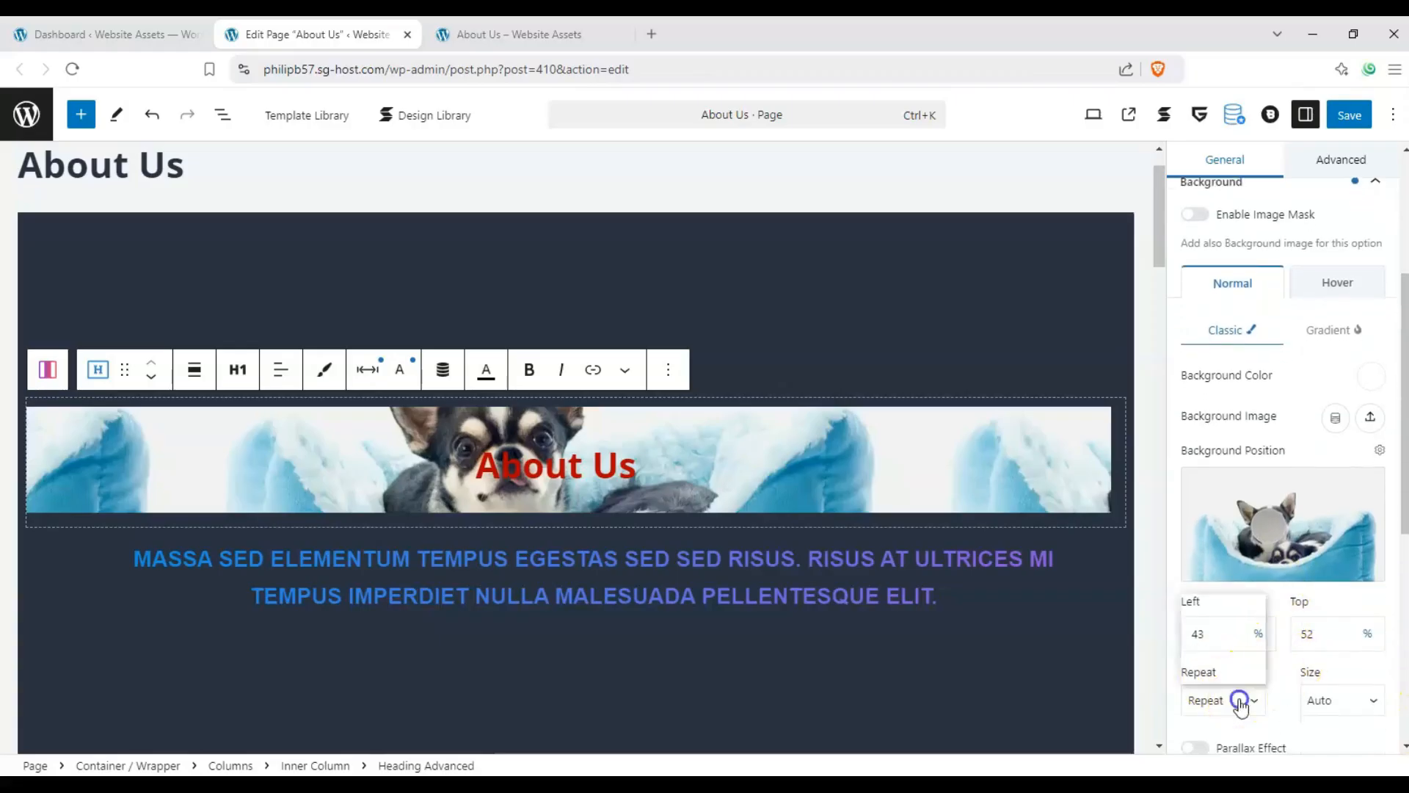
click(1226, 629)
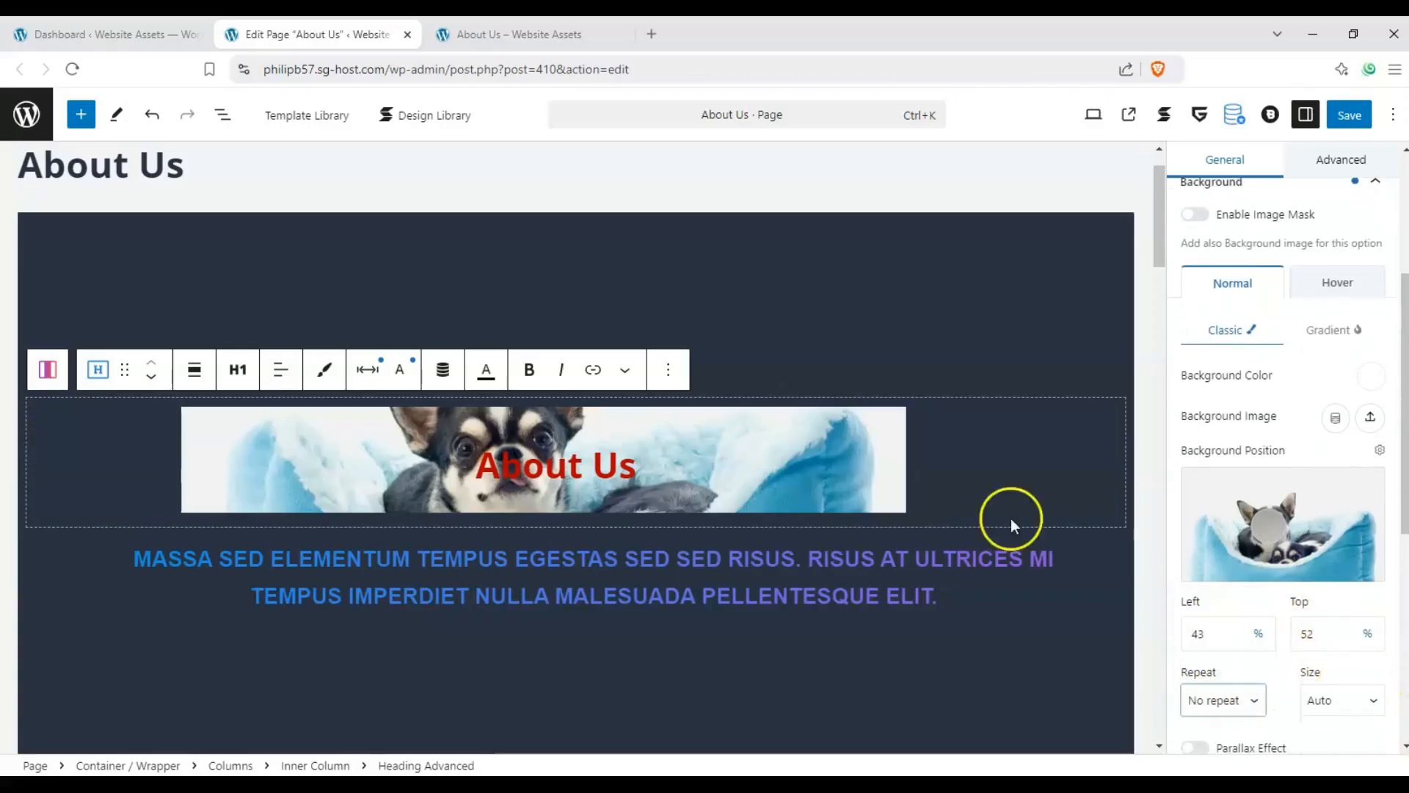
click(1217, 700)
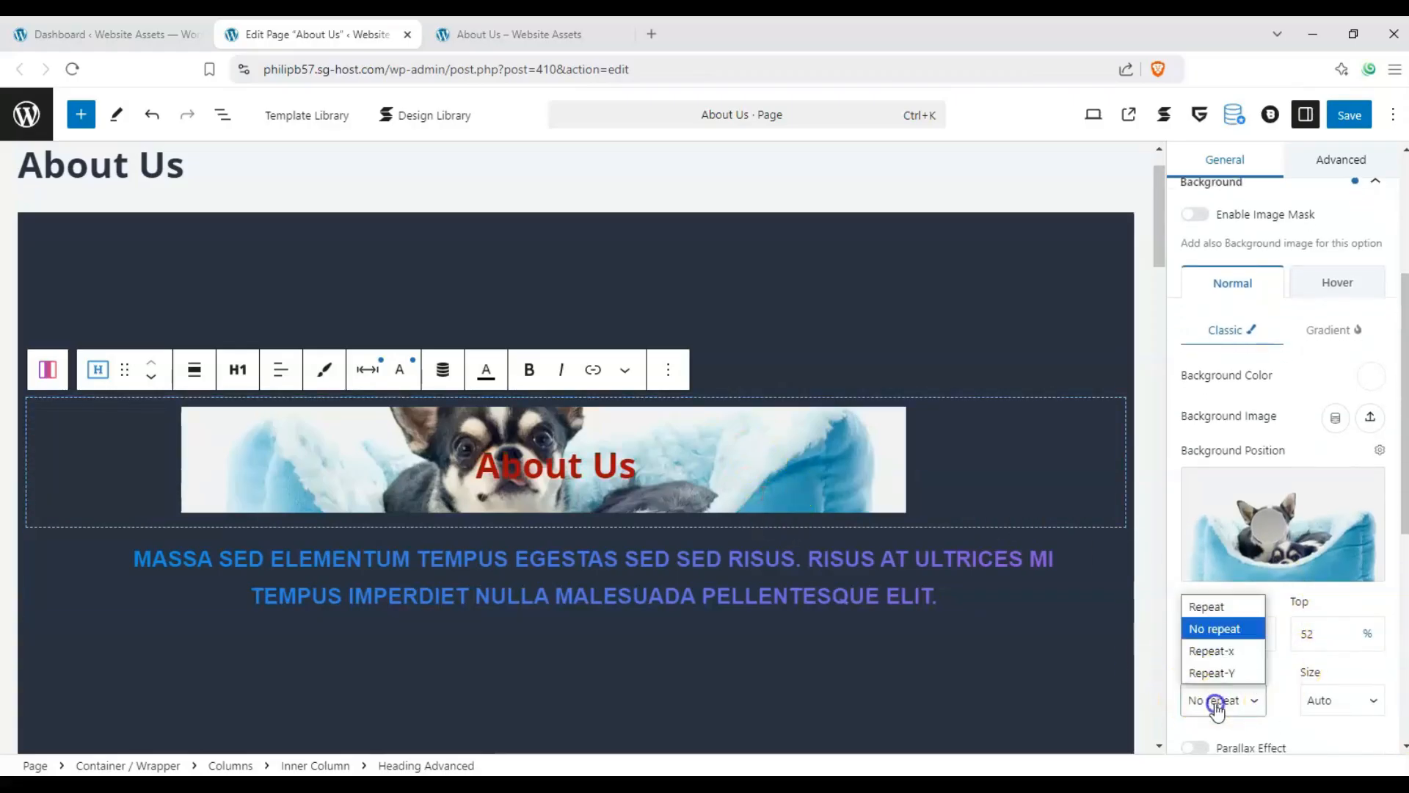
click(1223, 653)
click(1228, 706)
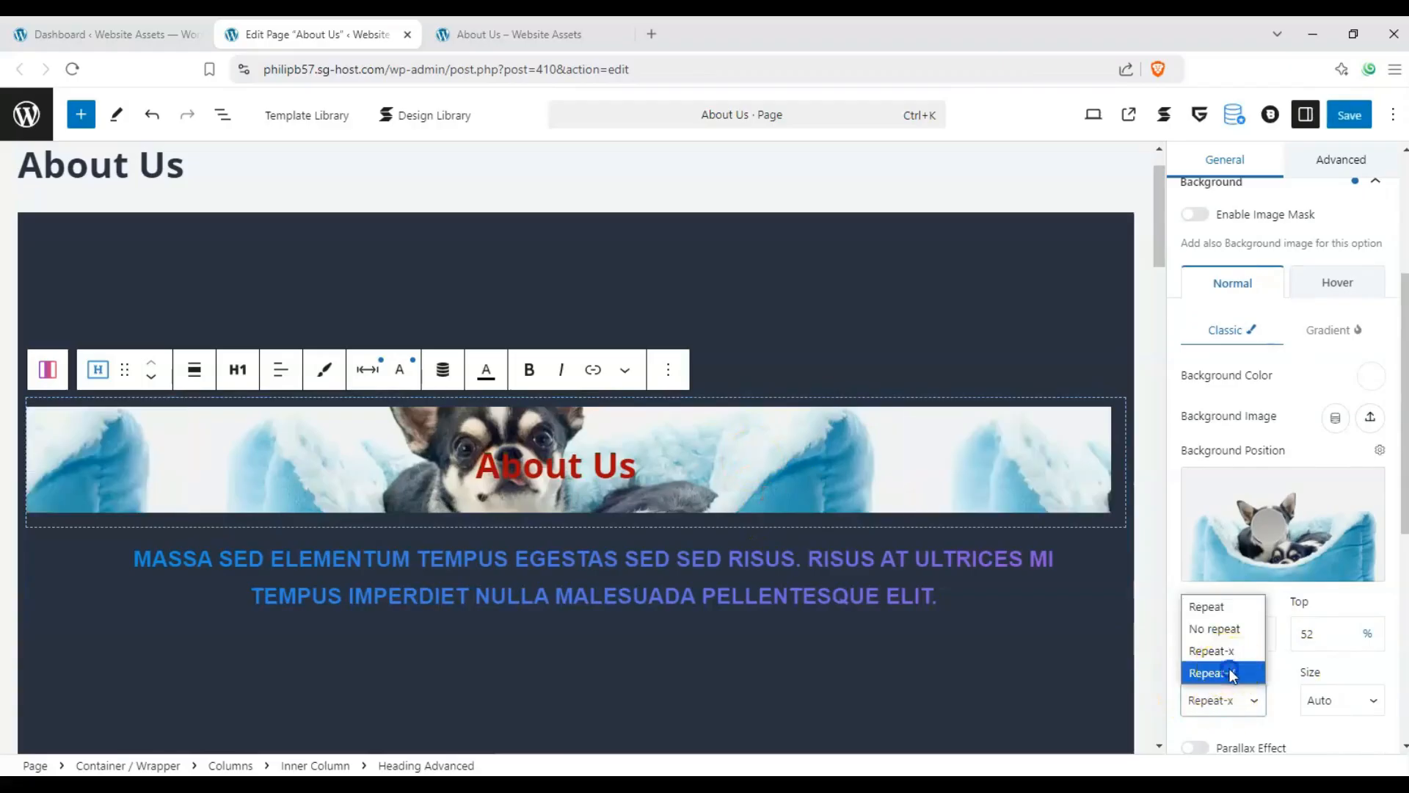
click(1231, 674)
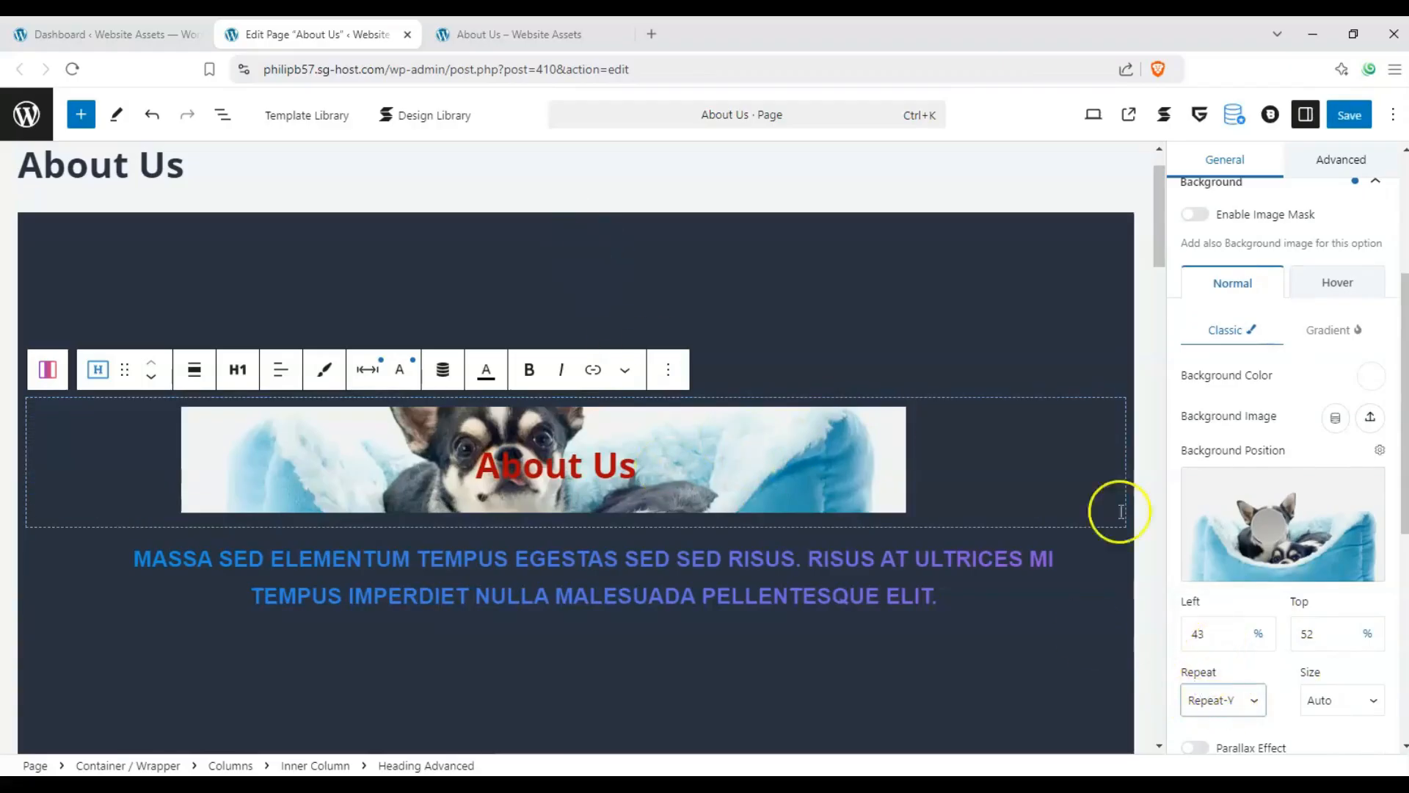
click(1233, 700)
click(1238, 646)
click(1240, 703)
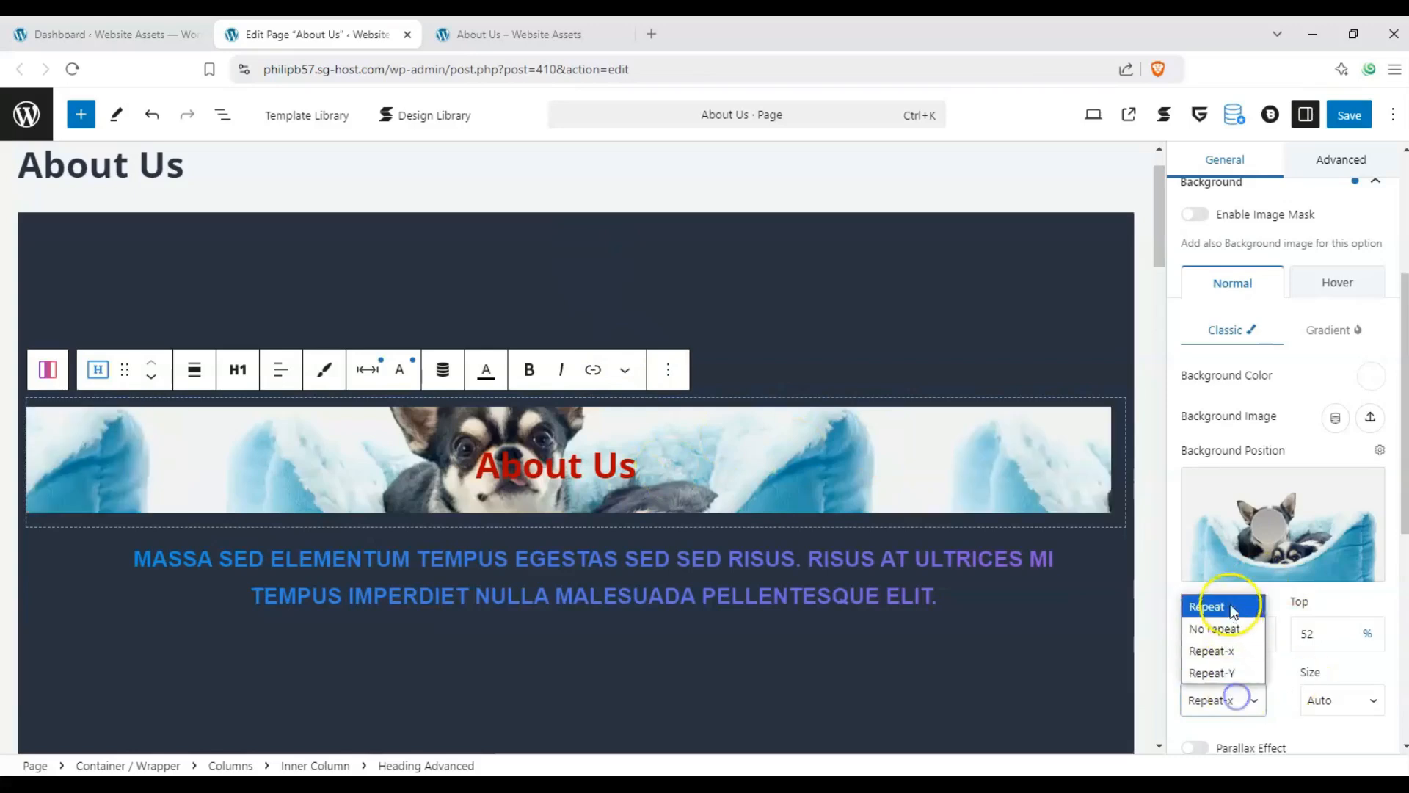
click(1211, 602)
Try the Cover, Contain, Initial, Inherit, Defined and Custom size options on the heading's background image.
click(1342, 699)
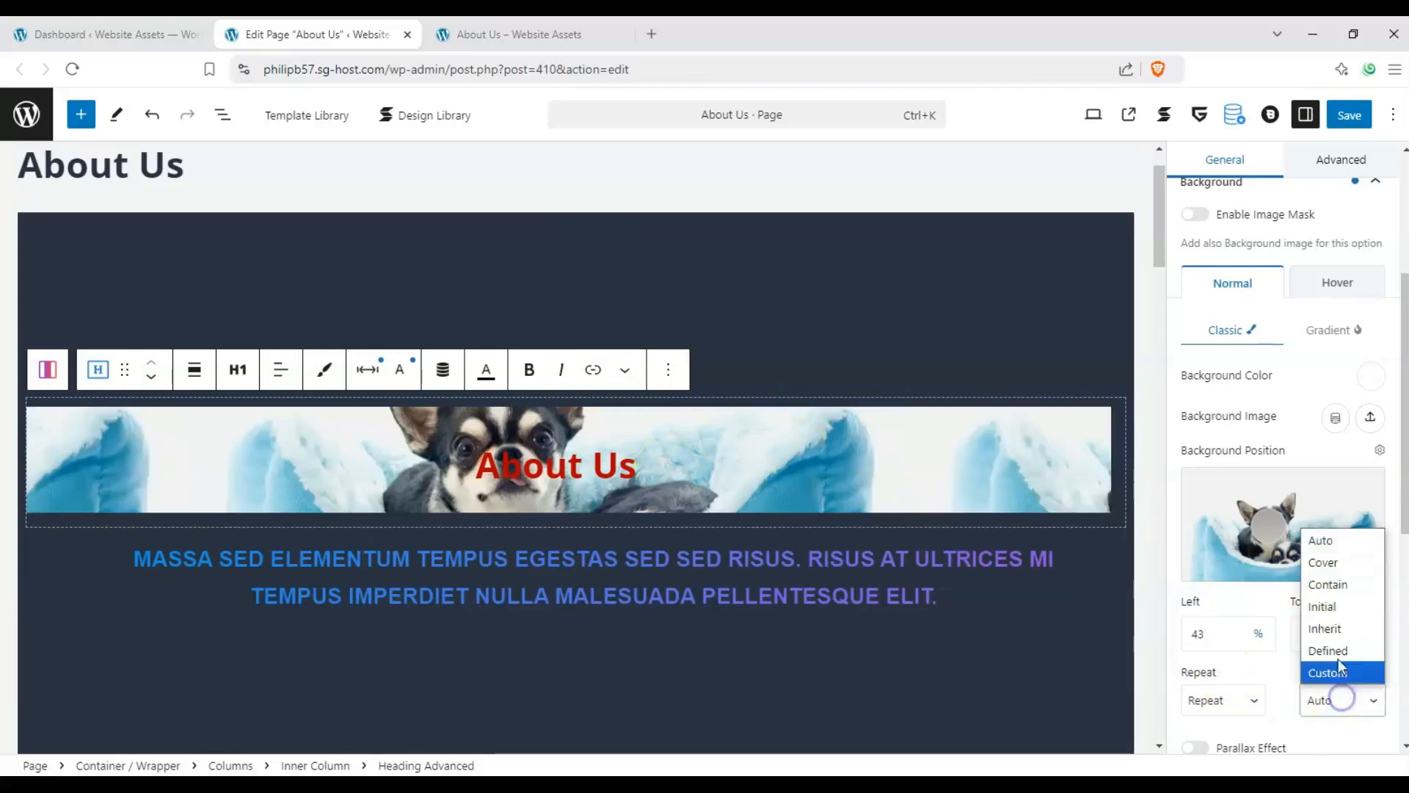
click(1338, 564)
click(1338, 700)
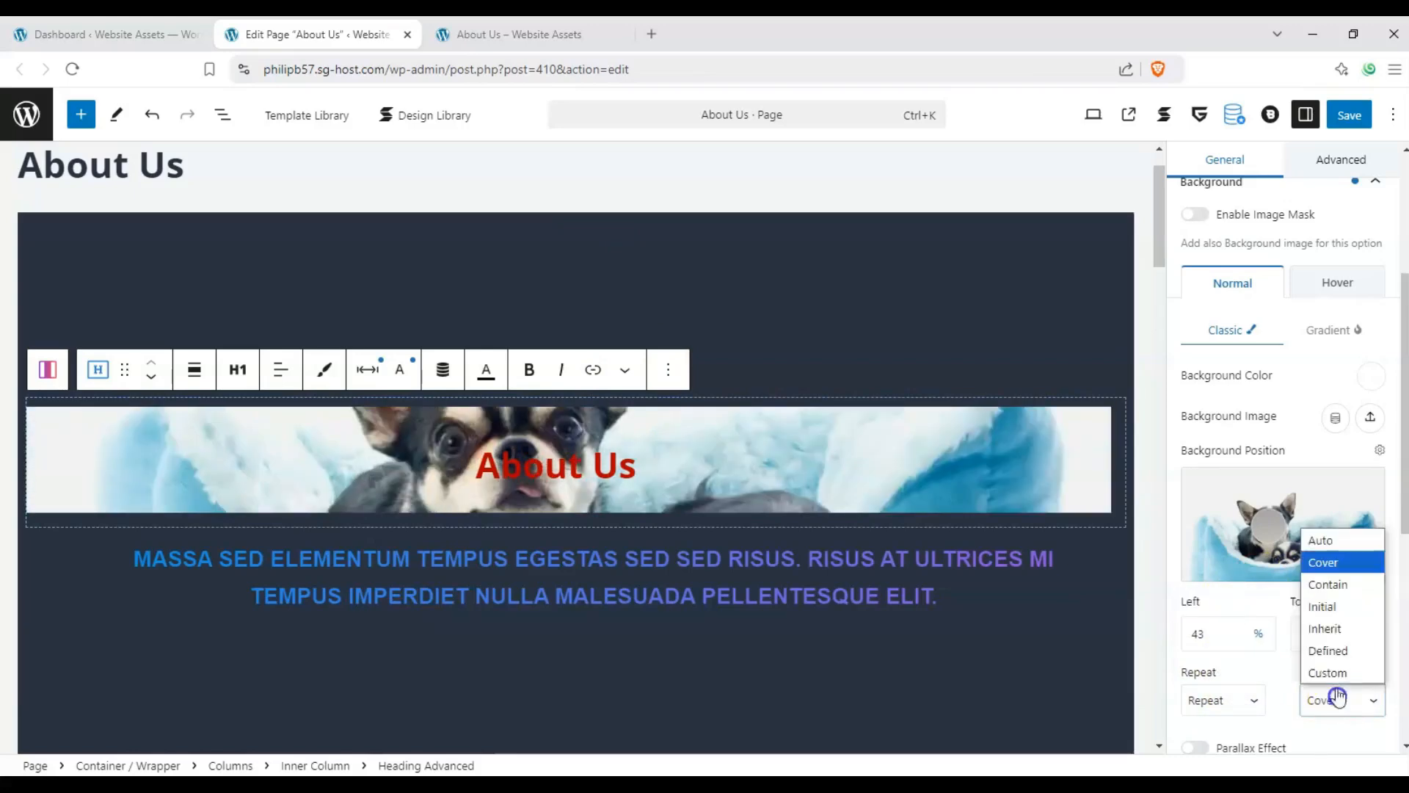
click(1329, 585)
click(1337, 699)
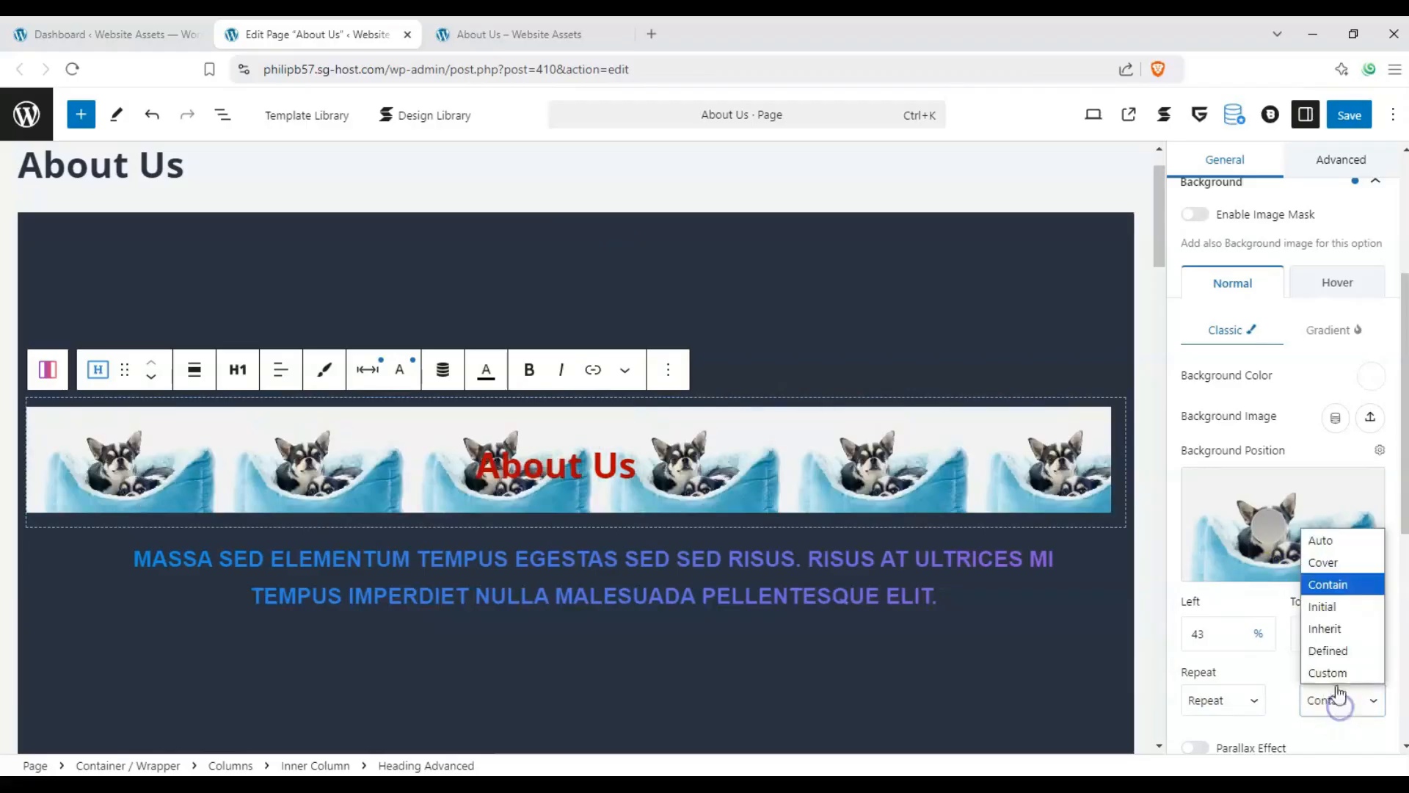
click(1336, 606)
click(1337, 700)
click(1327, 628)
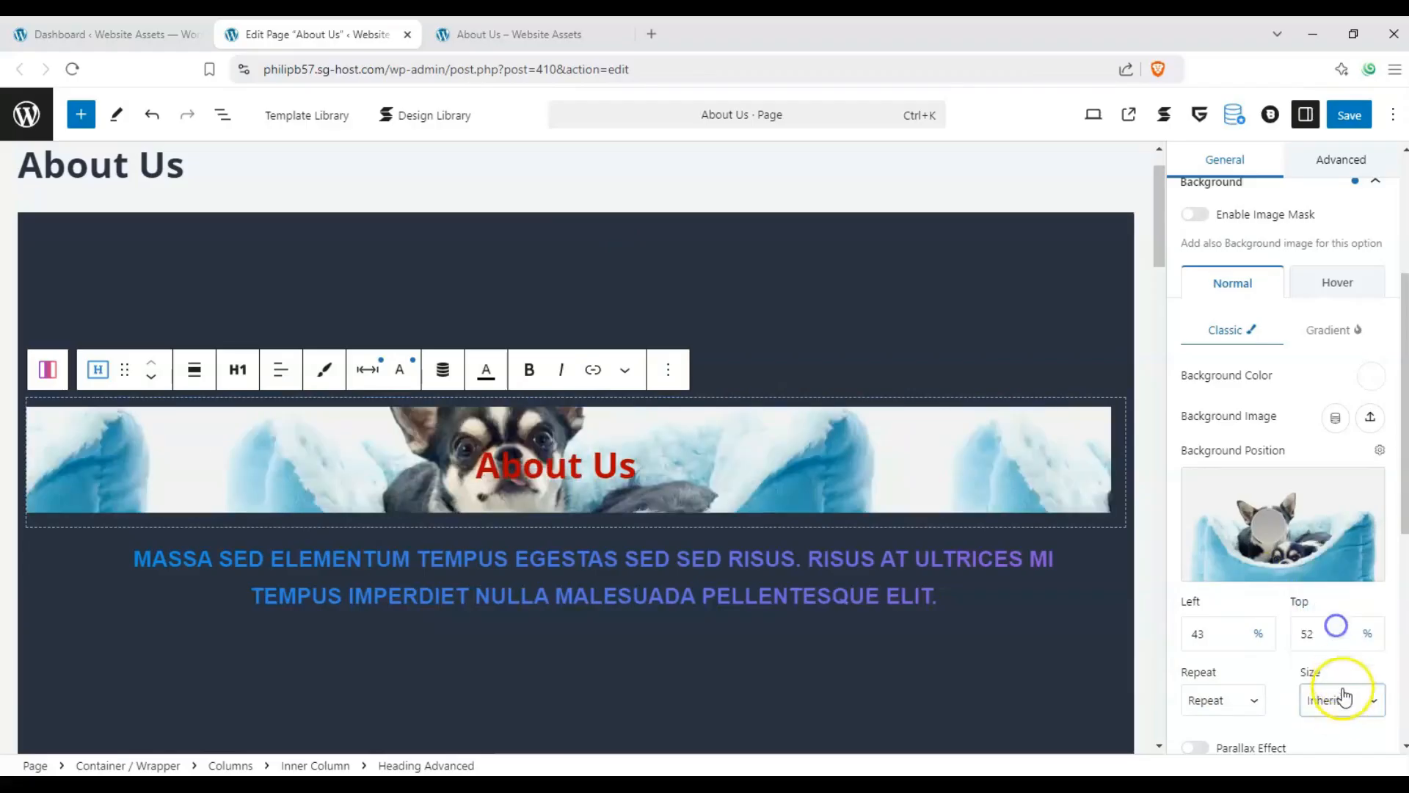
click(1345, 697)
click(1341, 650)
click(1344, 698)
click(1342, 670)
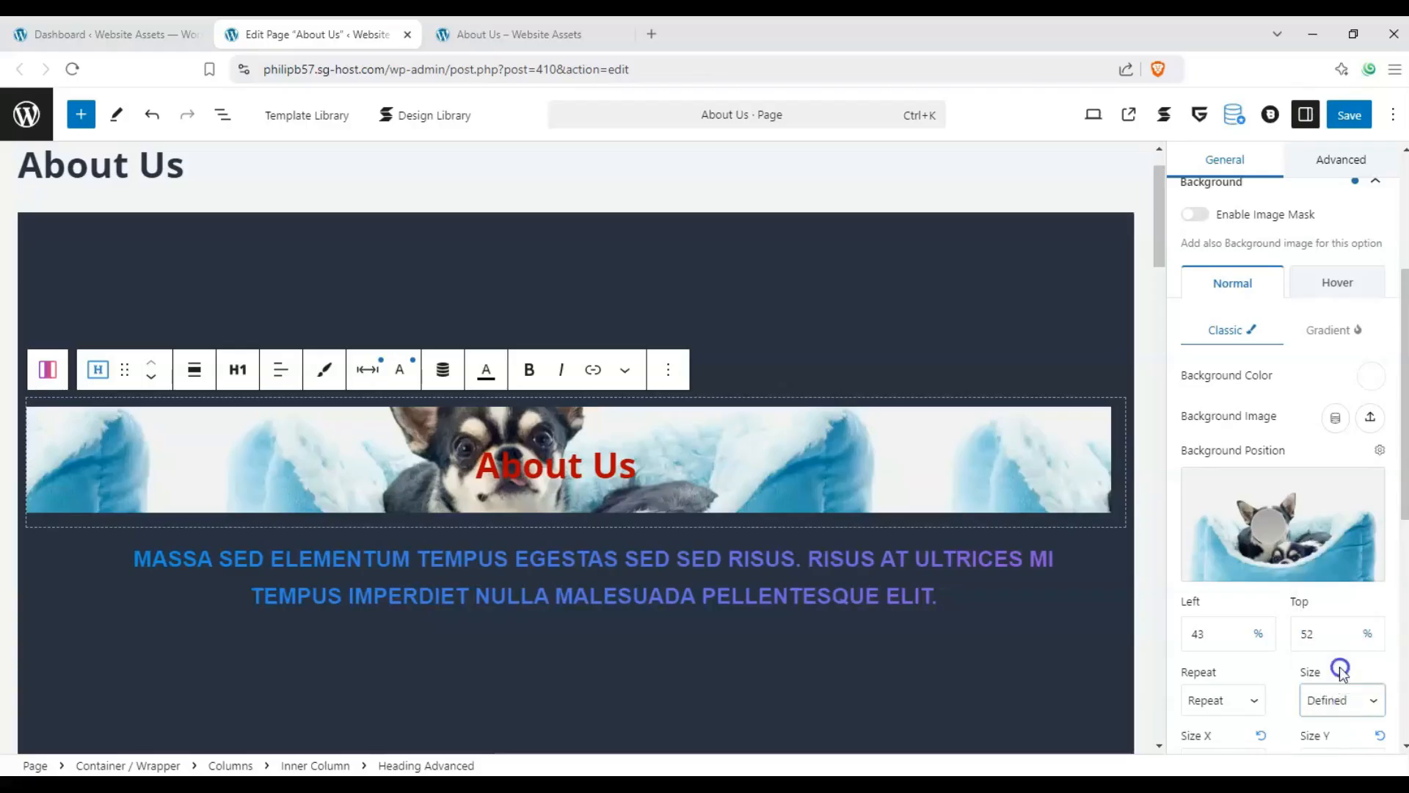
scroll(1298, 624, down, 2)
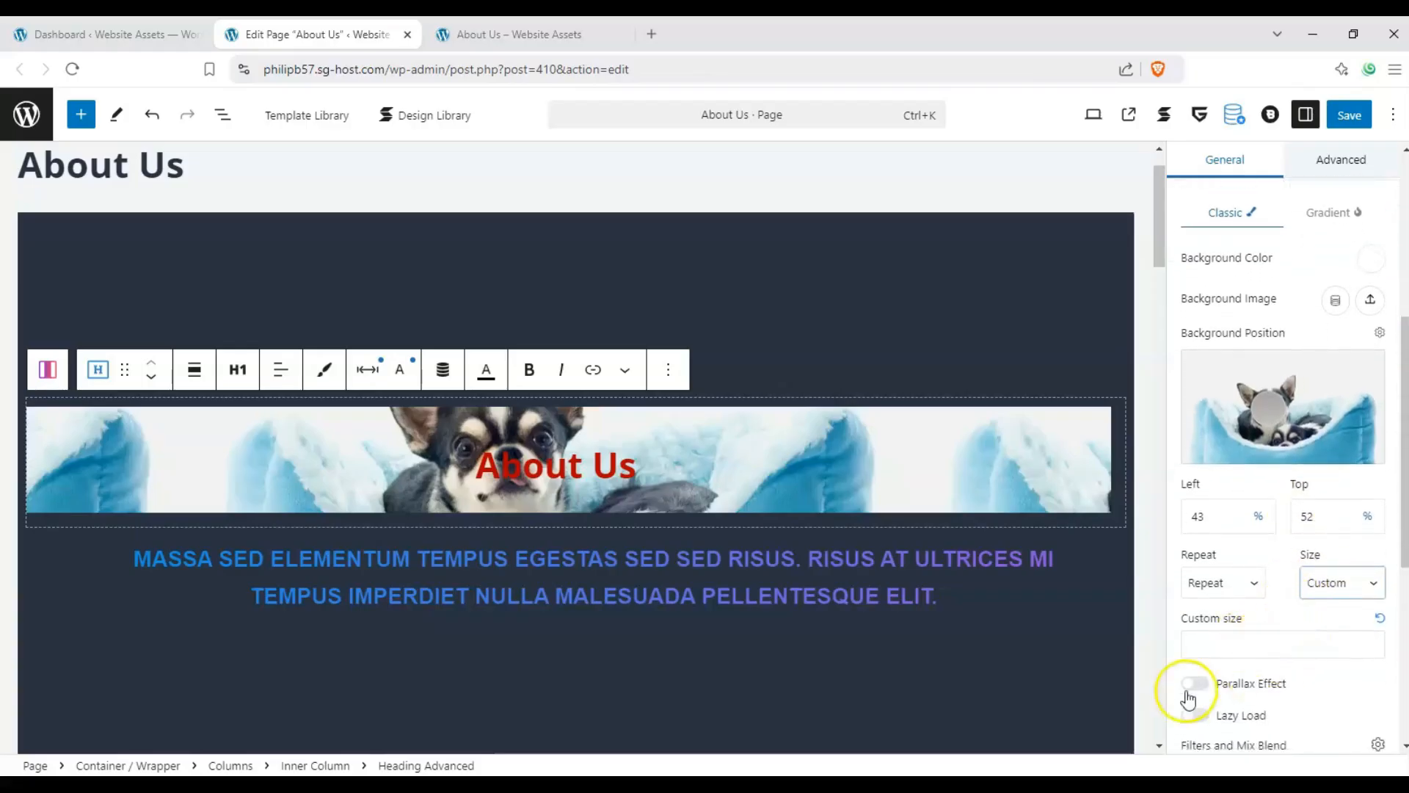
Set the size of the heading's background image to Contain.
click(1349, 582)
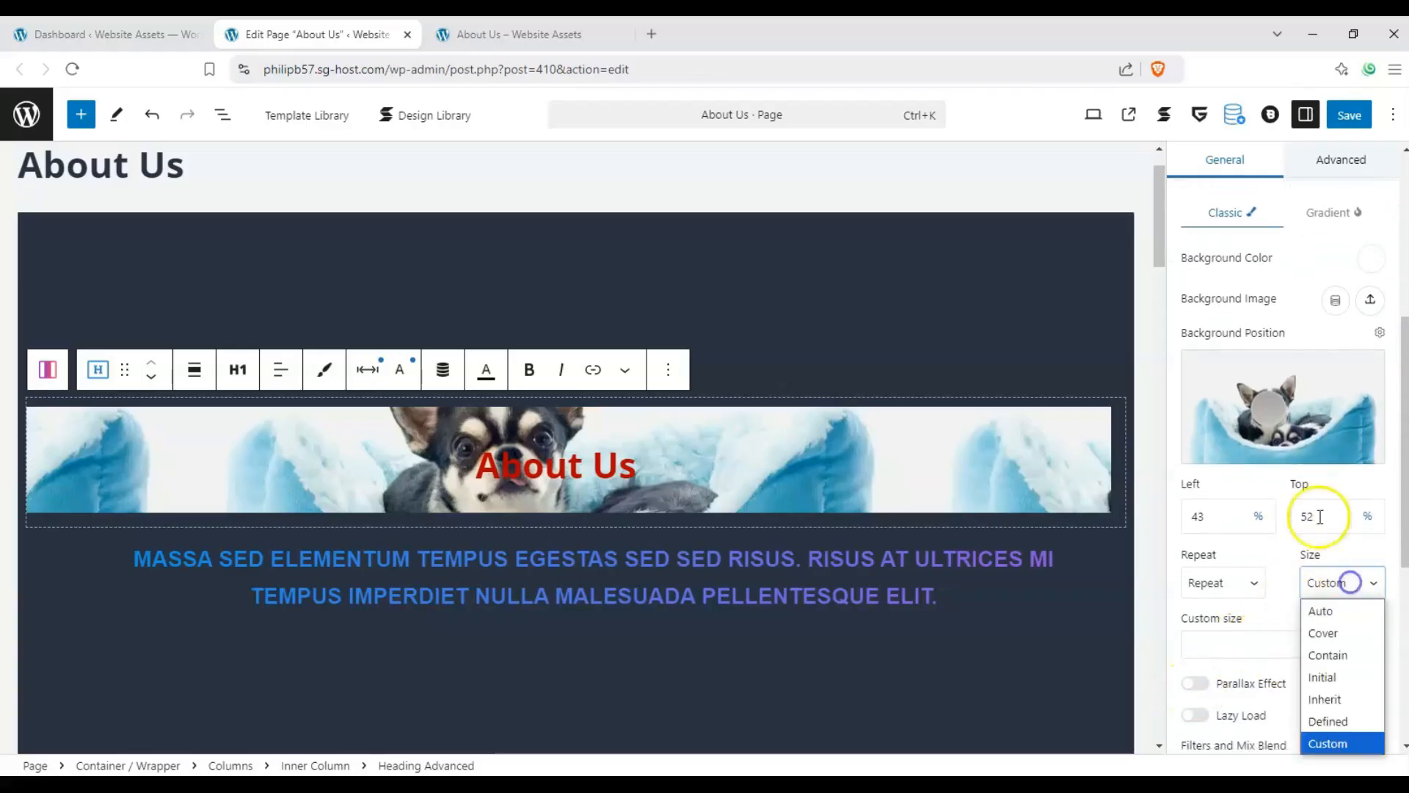
click(1343, 655)
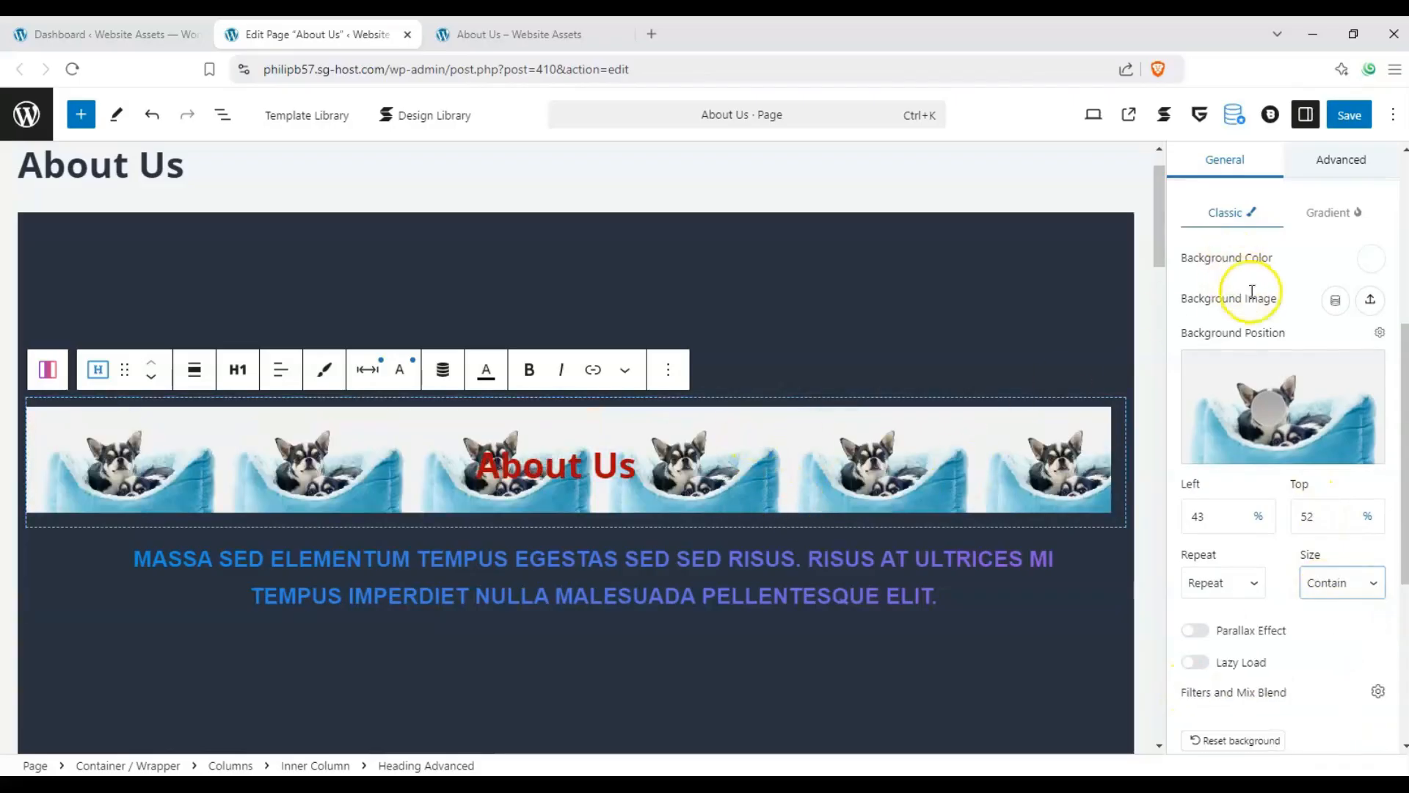
Enable the parallax effect on the heading's background image and preview how it behaves while the page scrolls.
scroll(1288, 512, down, 1)
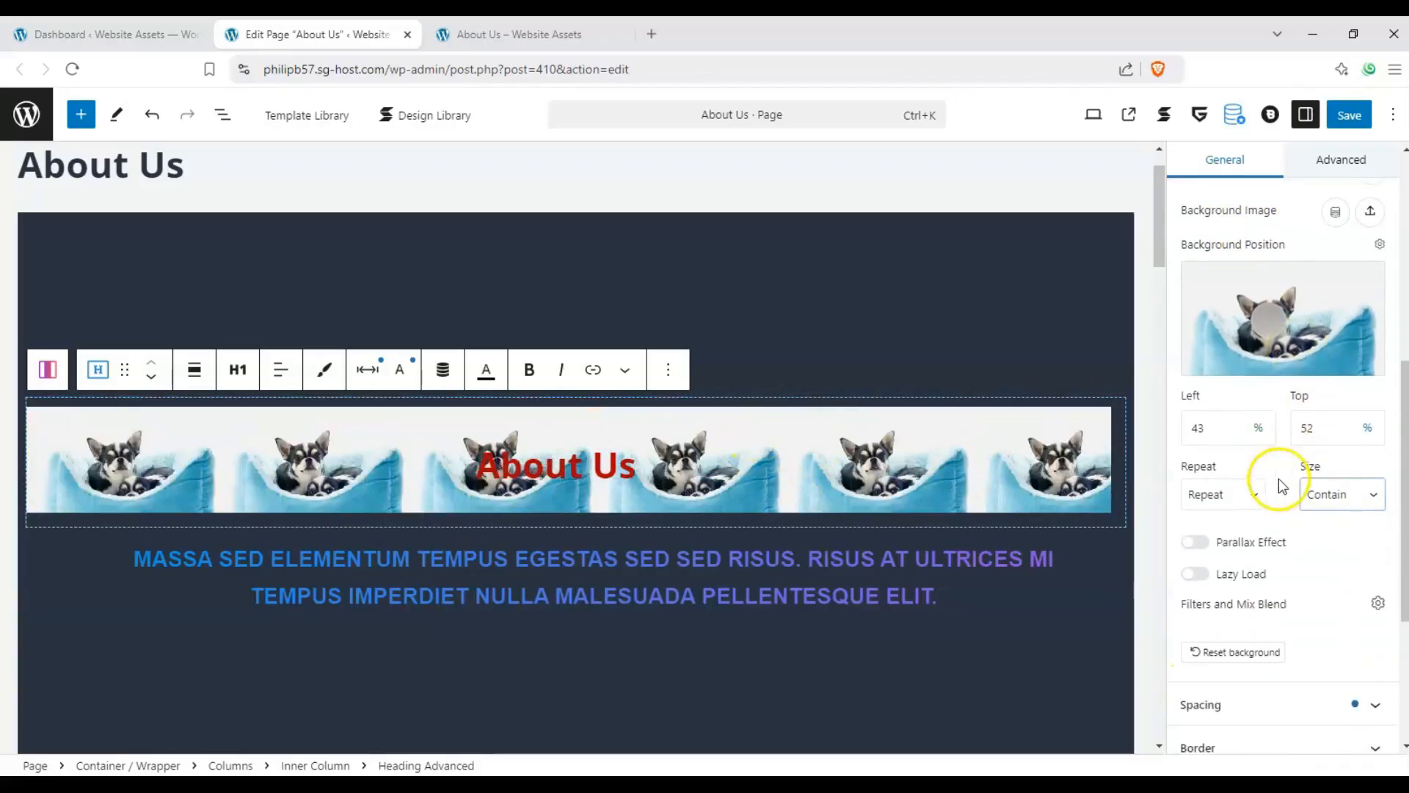
click(1195, 541)
click(976, 406)
scroll(971, 441, up, 2)
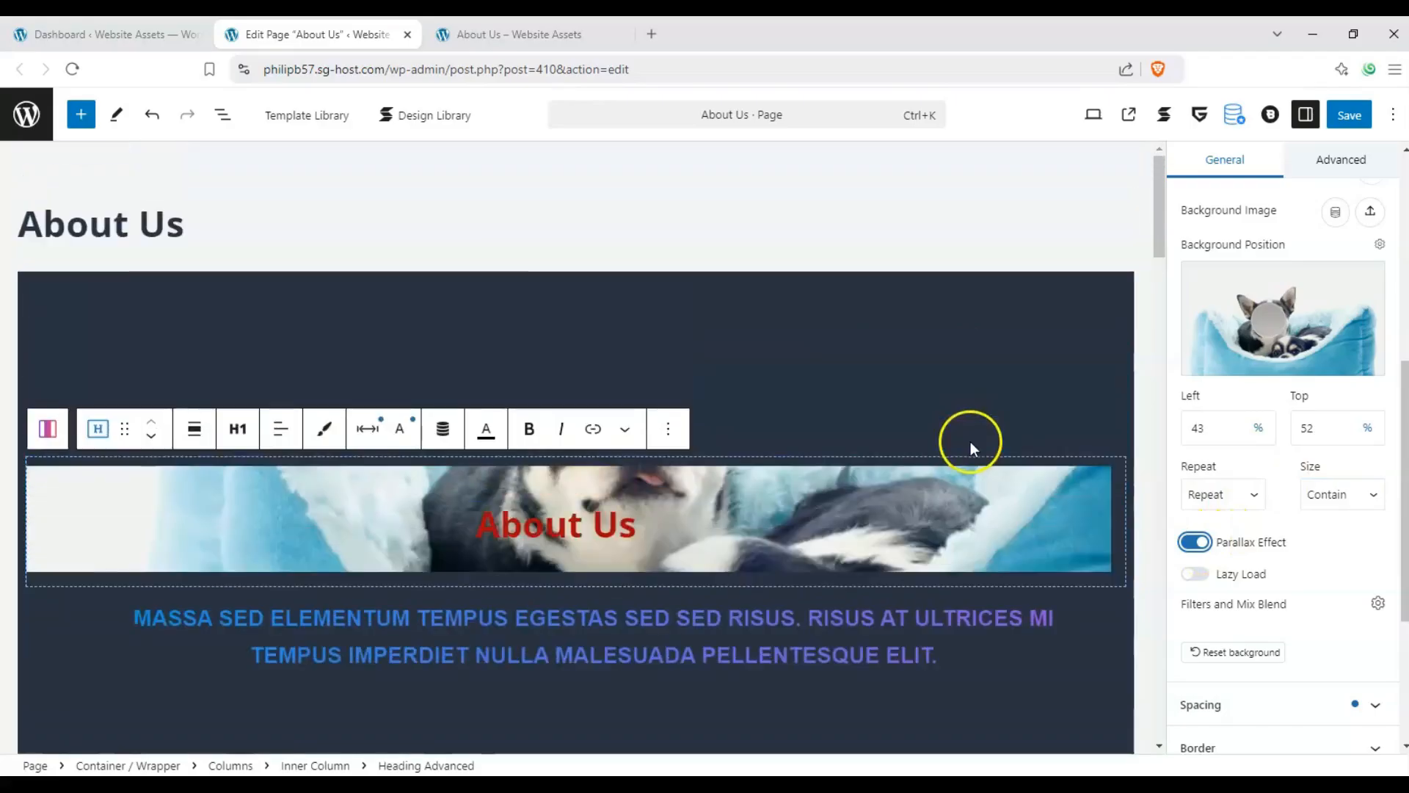
scroll(963, 454, down, 2)
scroll(962, 455, up, 2)
scroll(962, 458, down, 2)
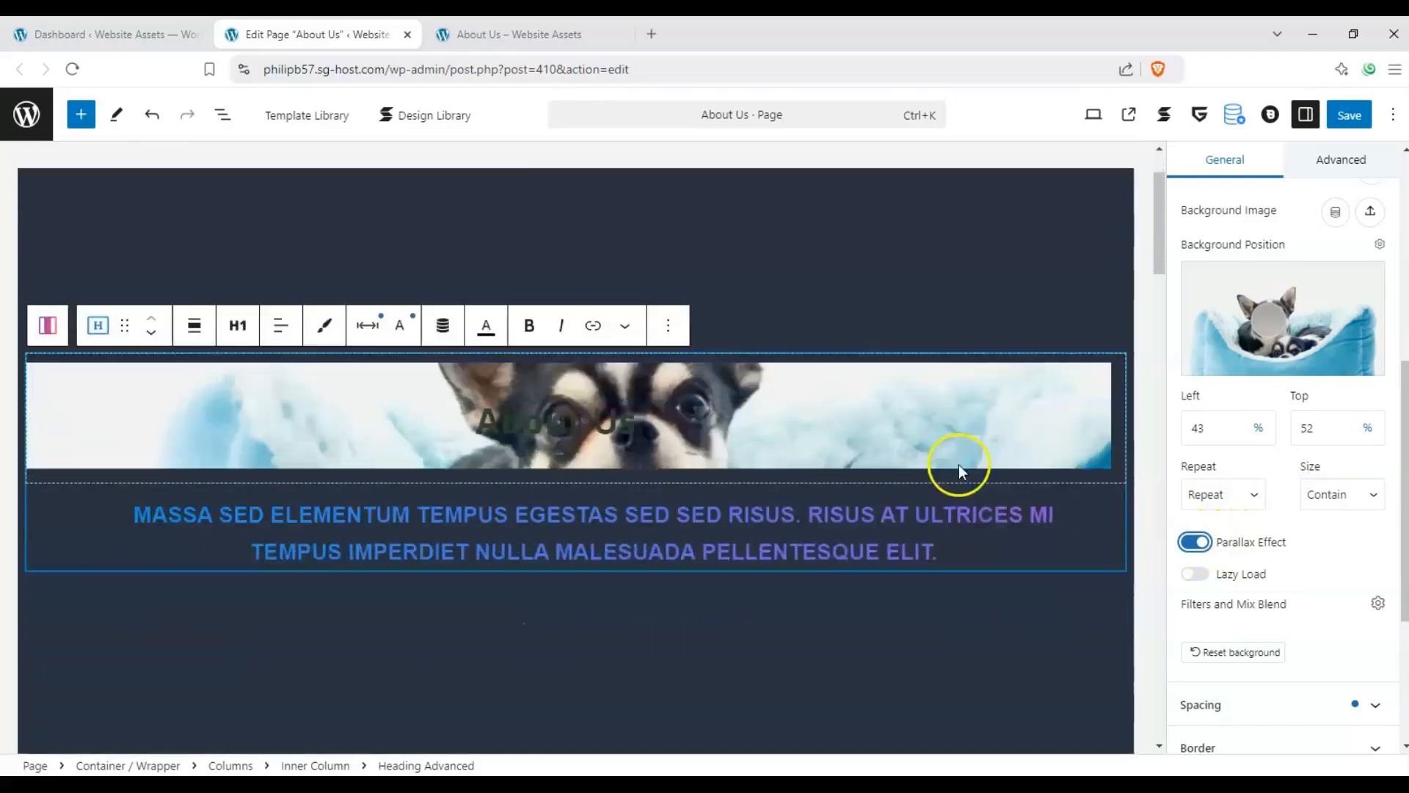
scroll(958, 465, up, 2)
scroll(959, 466, down, 1)
scroll(958, 467, down, 3)
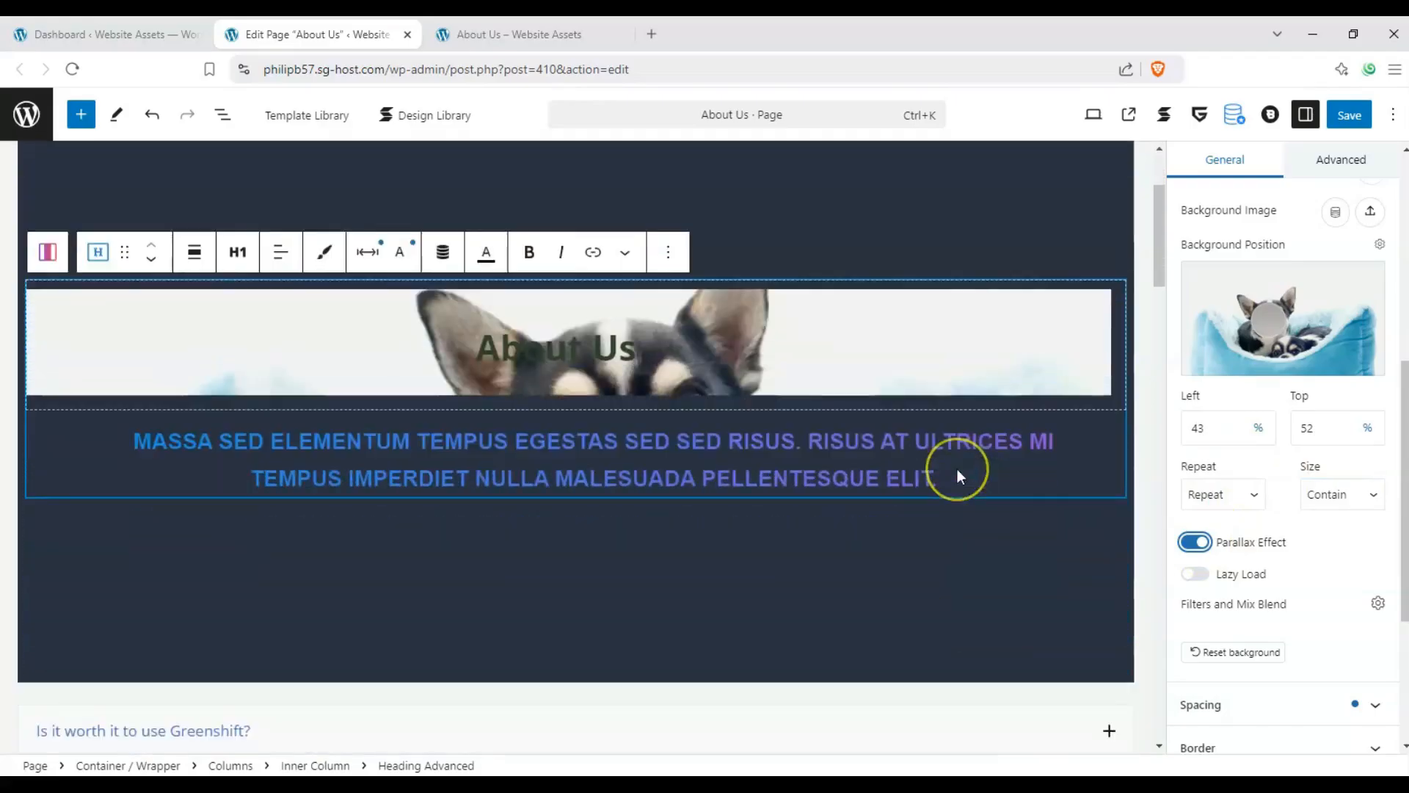
scroll(957, 469, up, 4)
scroll(956, 473, down, 2)
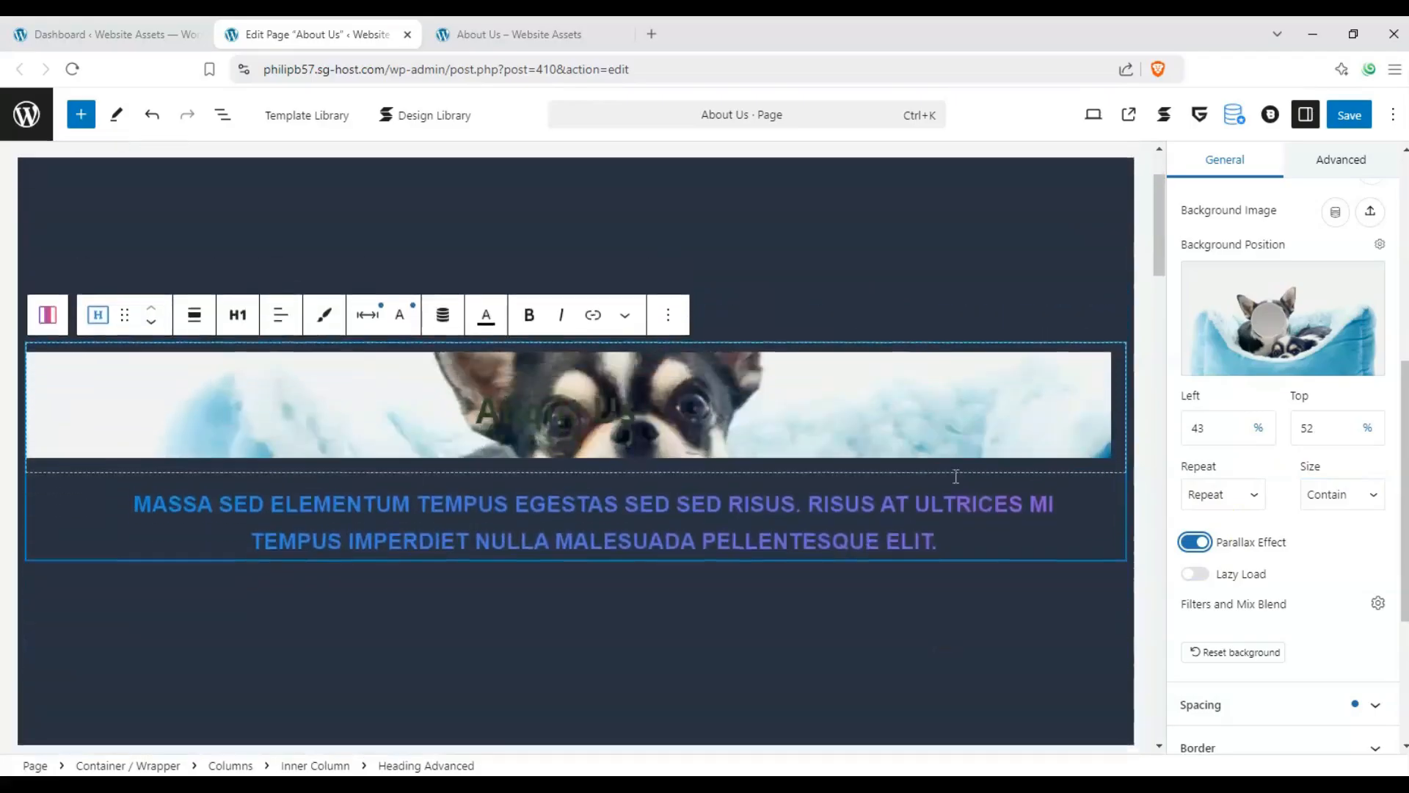
scroll(956, 482, down, 2)
scroll(956, 481, up, 3)
Turn off the parallax effect, enable Lazy Load for the heading's background image, and check the page while scrolling.
click(1211, 546)
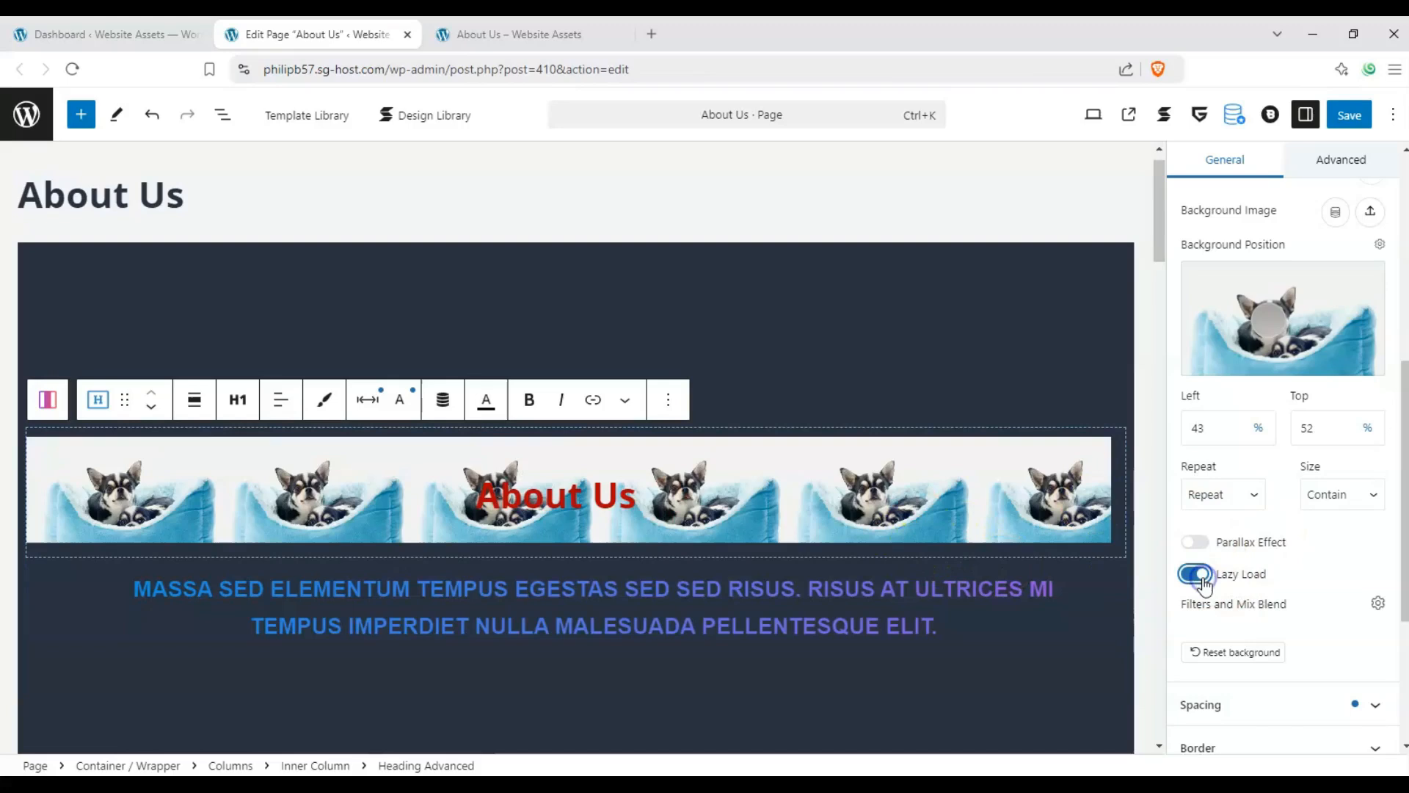
scroll(1071, 553, down, 3)
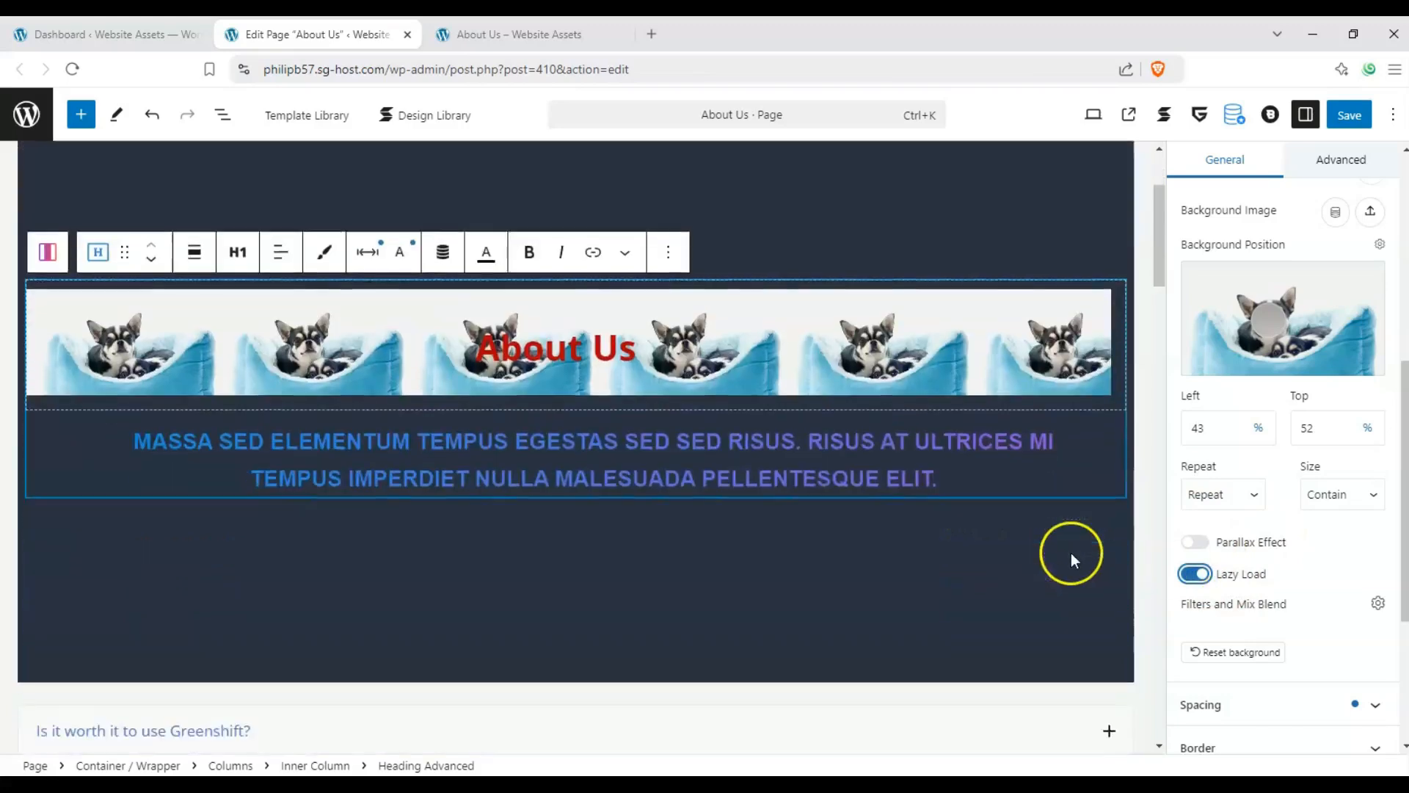
scroll(1072, 552, up, 3)
scroll(947, 543, down, 1)
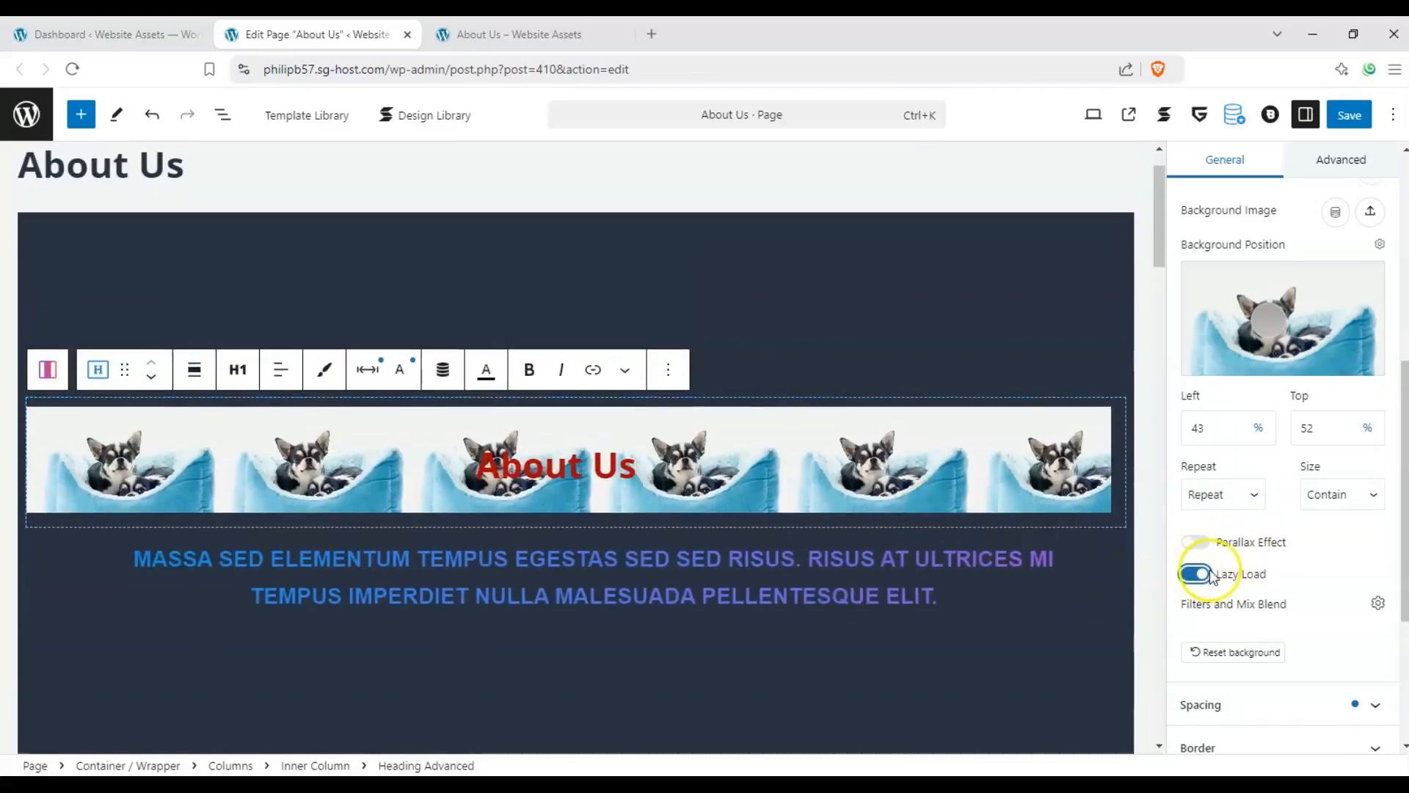
Open the background's filter and blend settings and try the multiply mix blend mode.
scroll(1328, 473, up, 4)
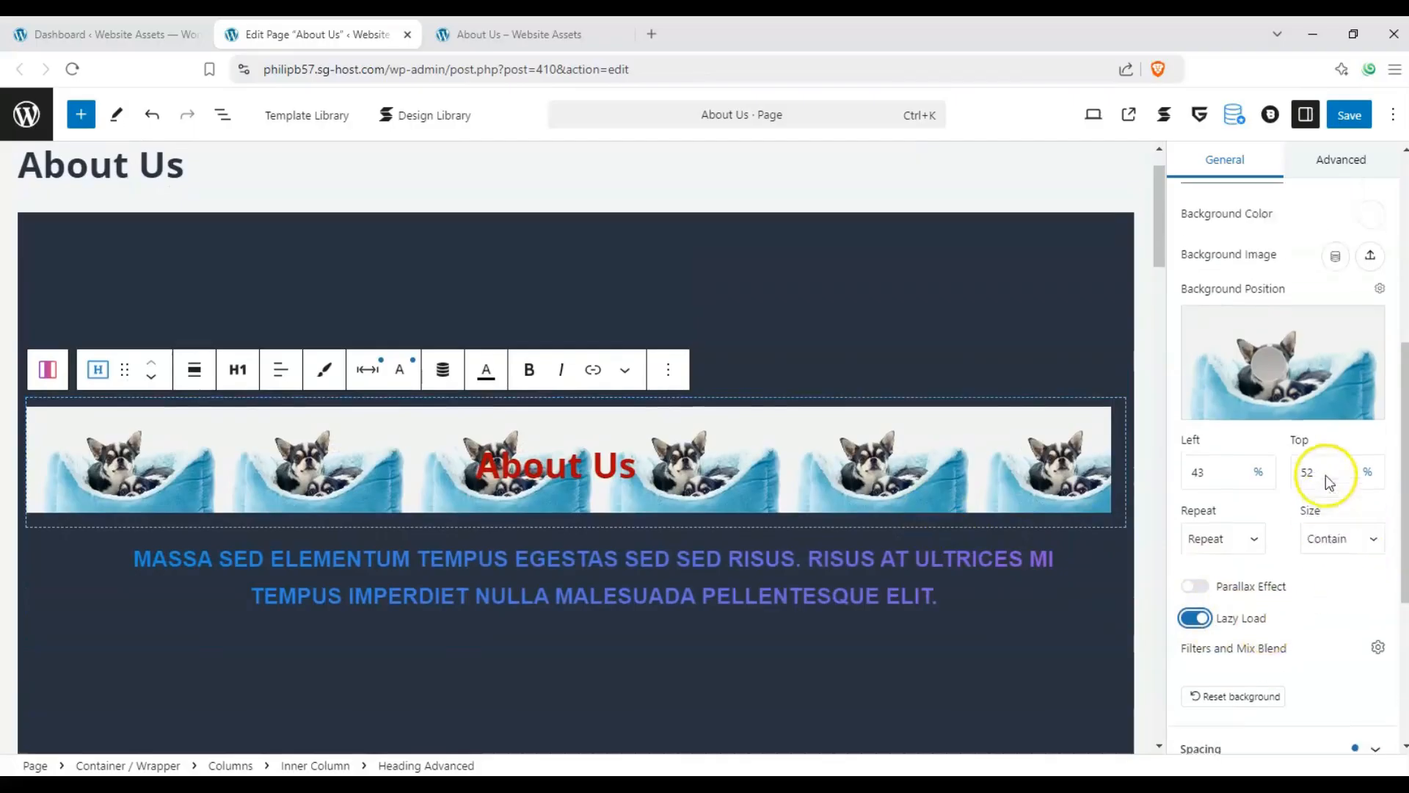
scroll(1292, 389, down, 2)
scroll(1273, 378, up, 1)
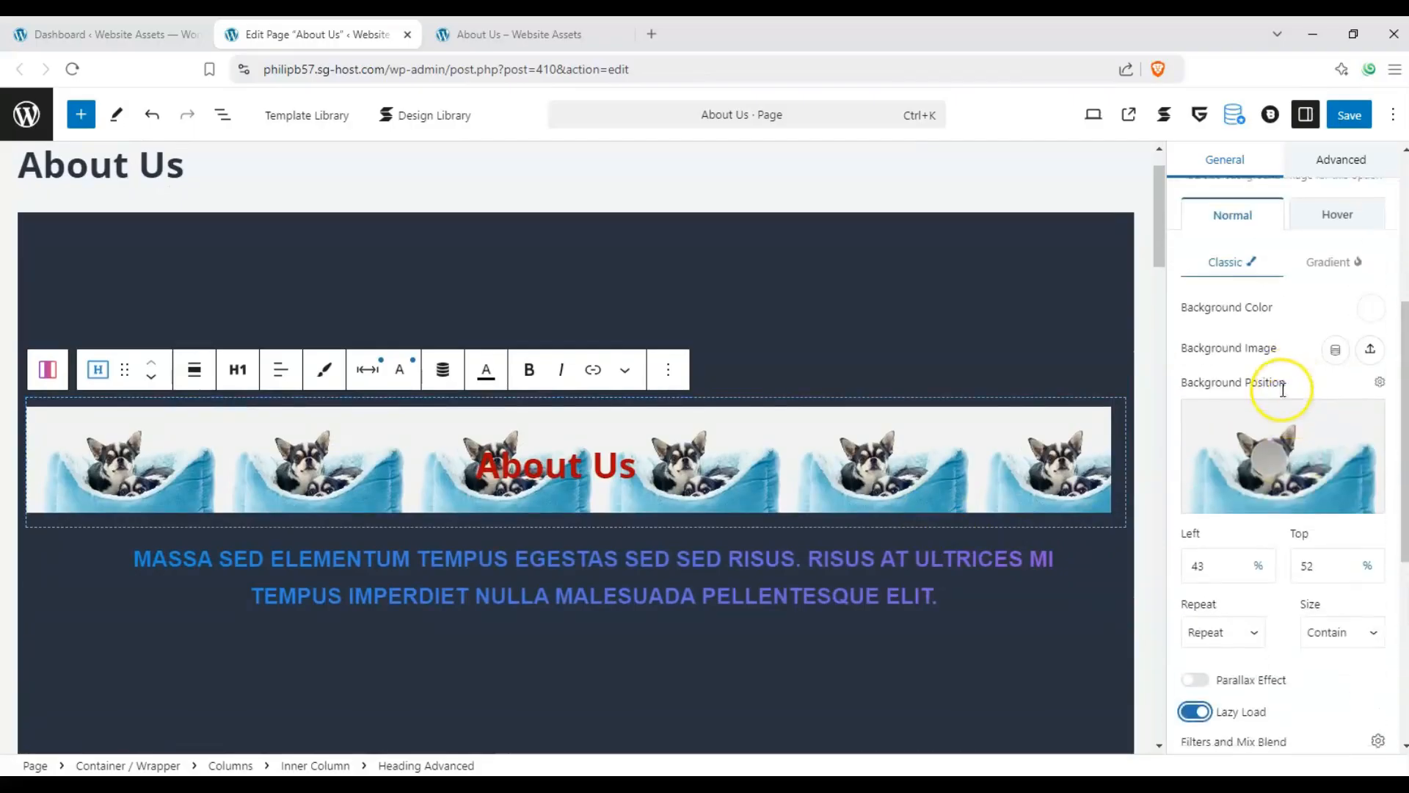
scroll(1275, 409, down, 2)
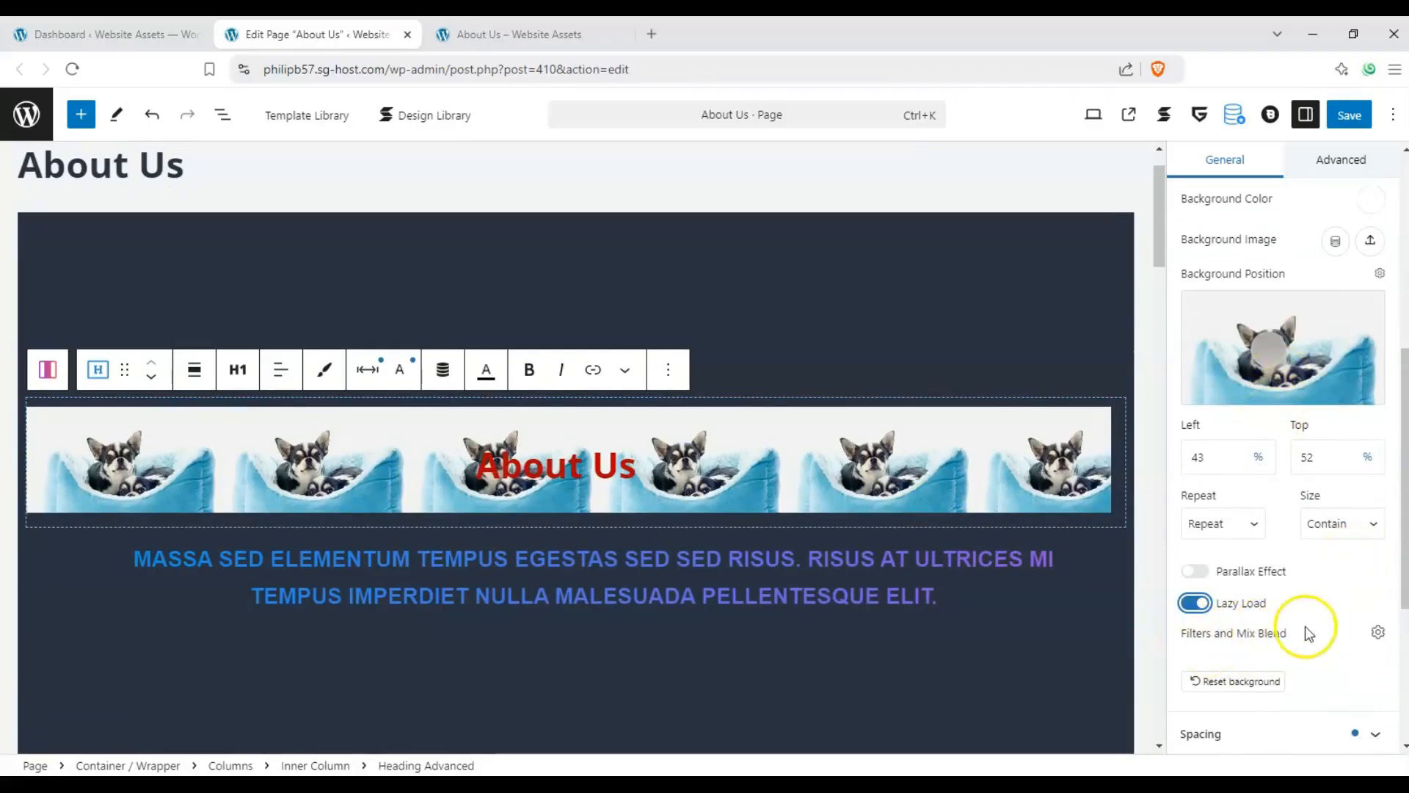
click(1380, 633)
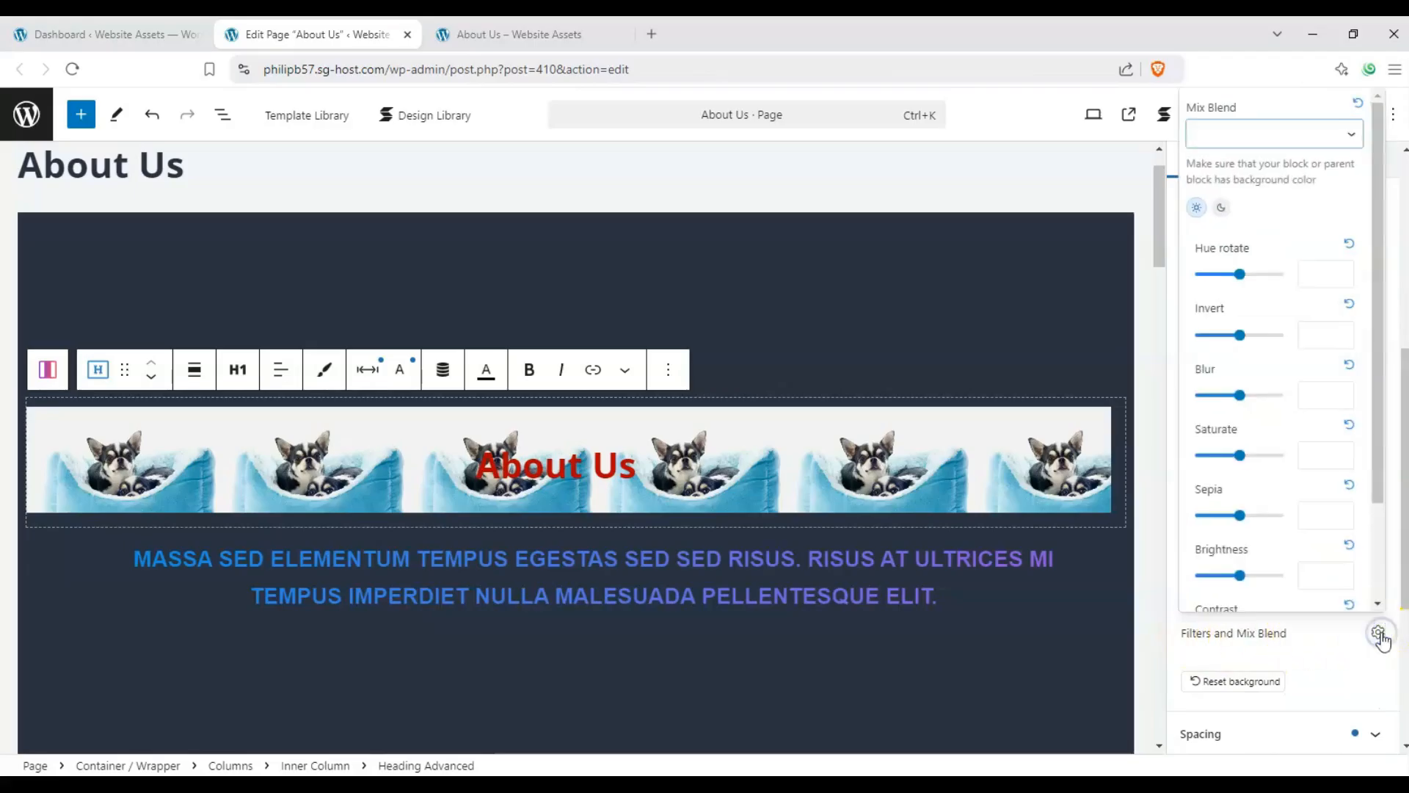
click(1314, 146)
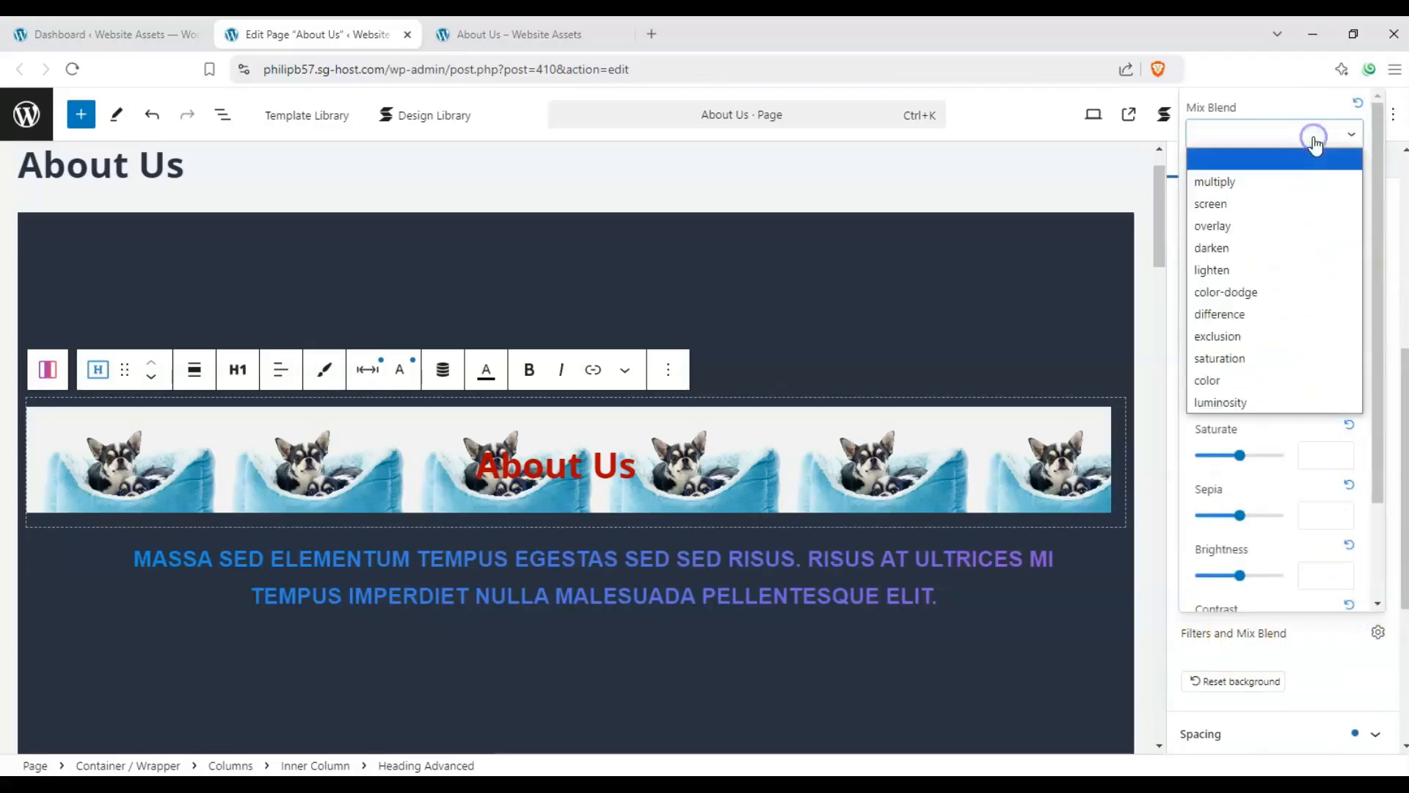
click(1303, 182)
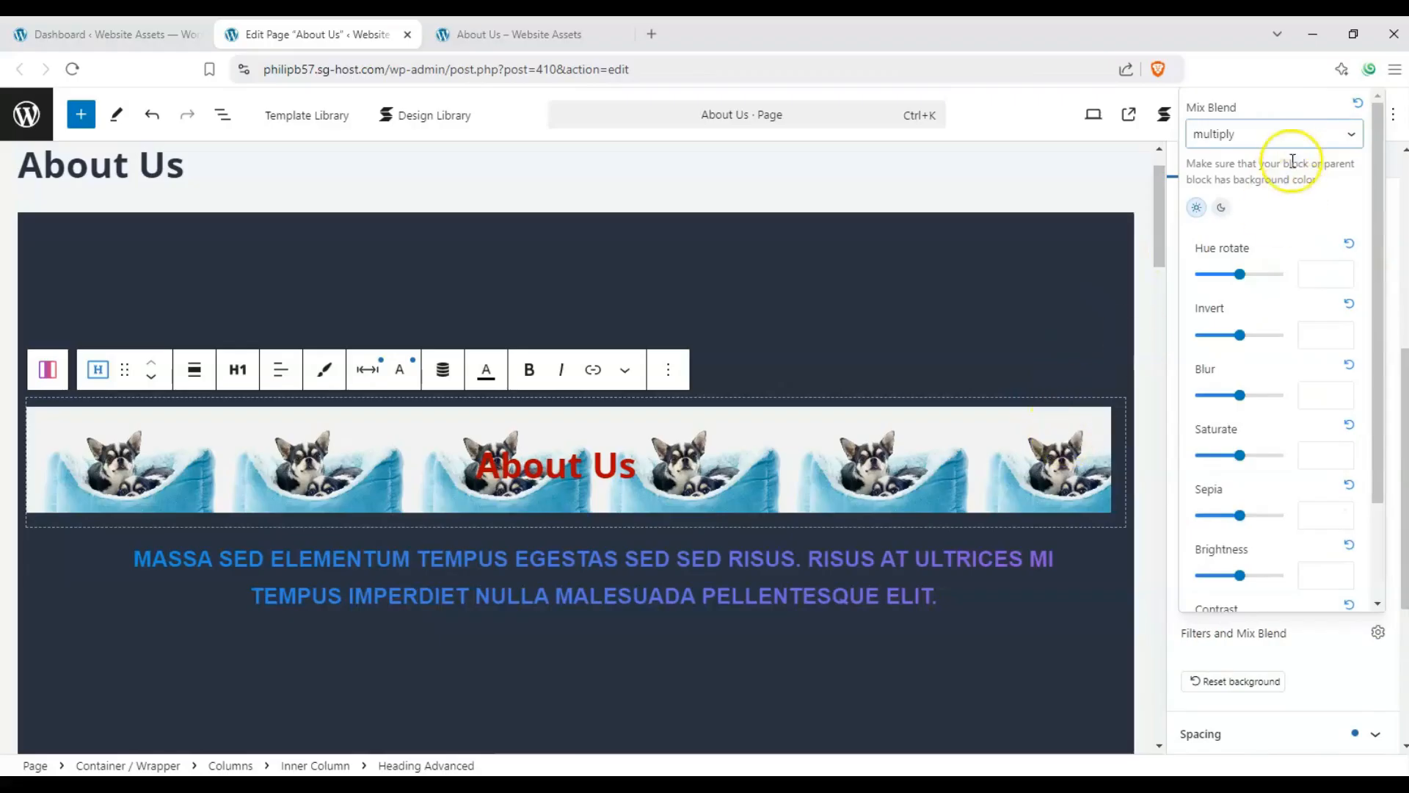
Try the exclusion mix blend mode on the heading's background and clear the mix blend selection.
click(1295, 146)
click(1291, 142)
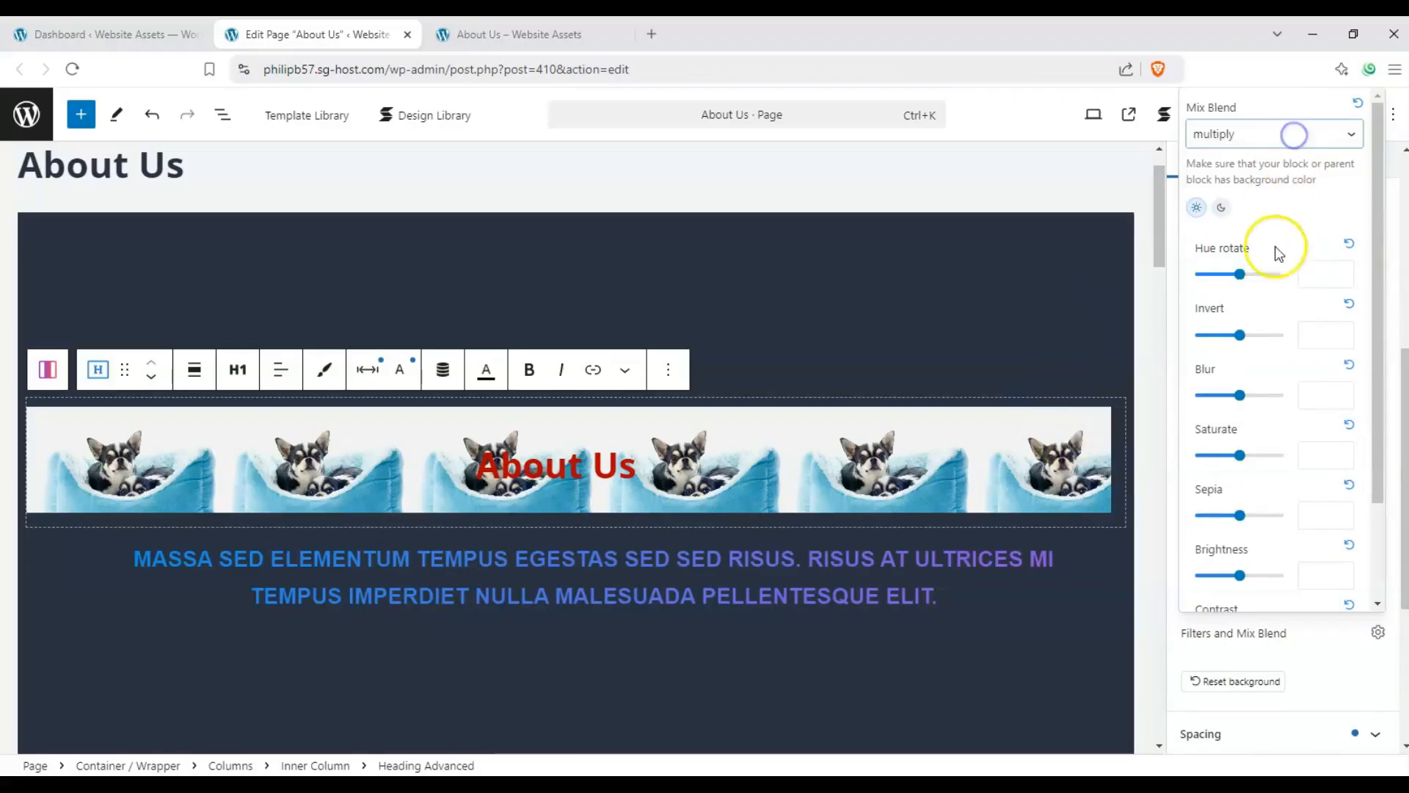
click(1296, 128)
click(1248, 336)
click(1297, 137)
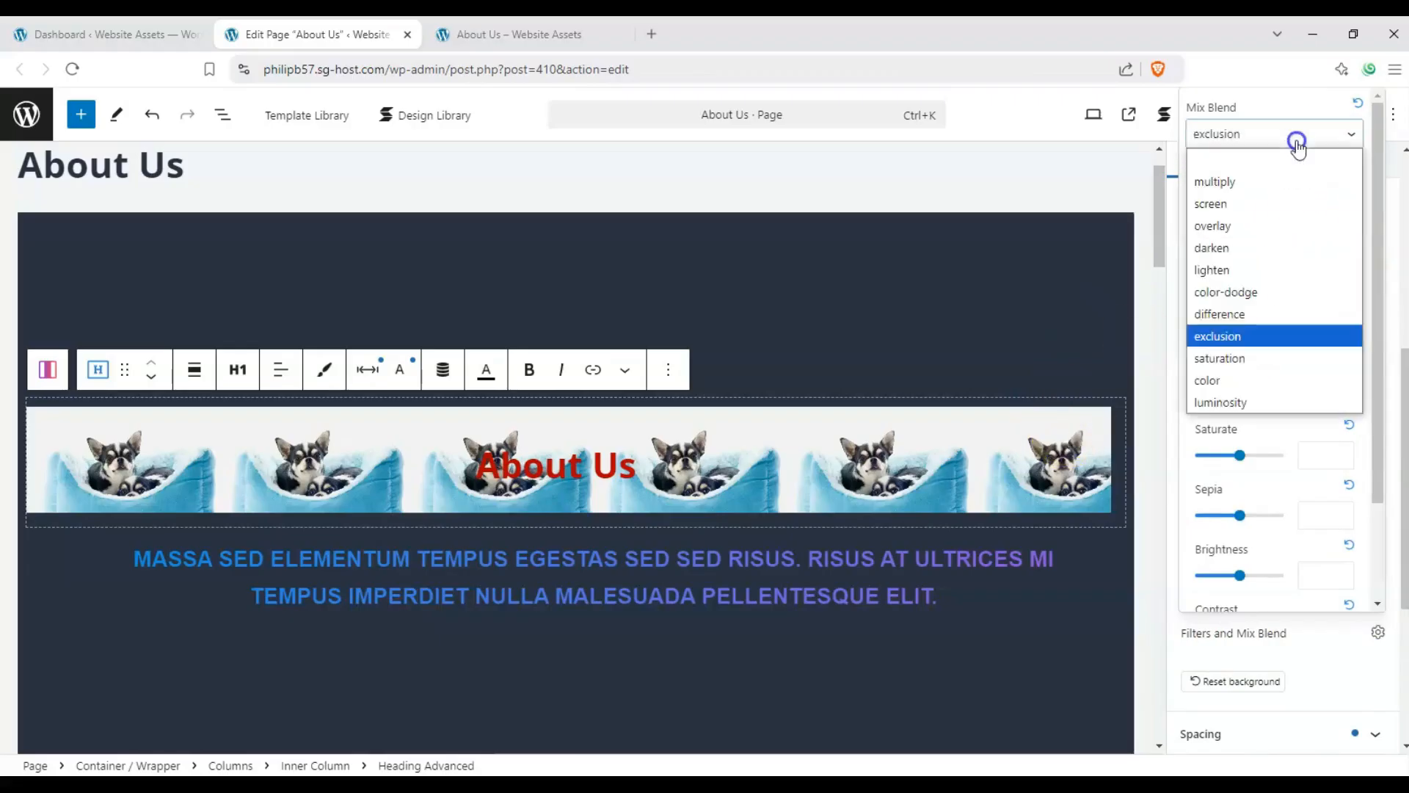
click(1264, 157)
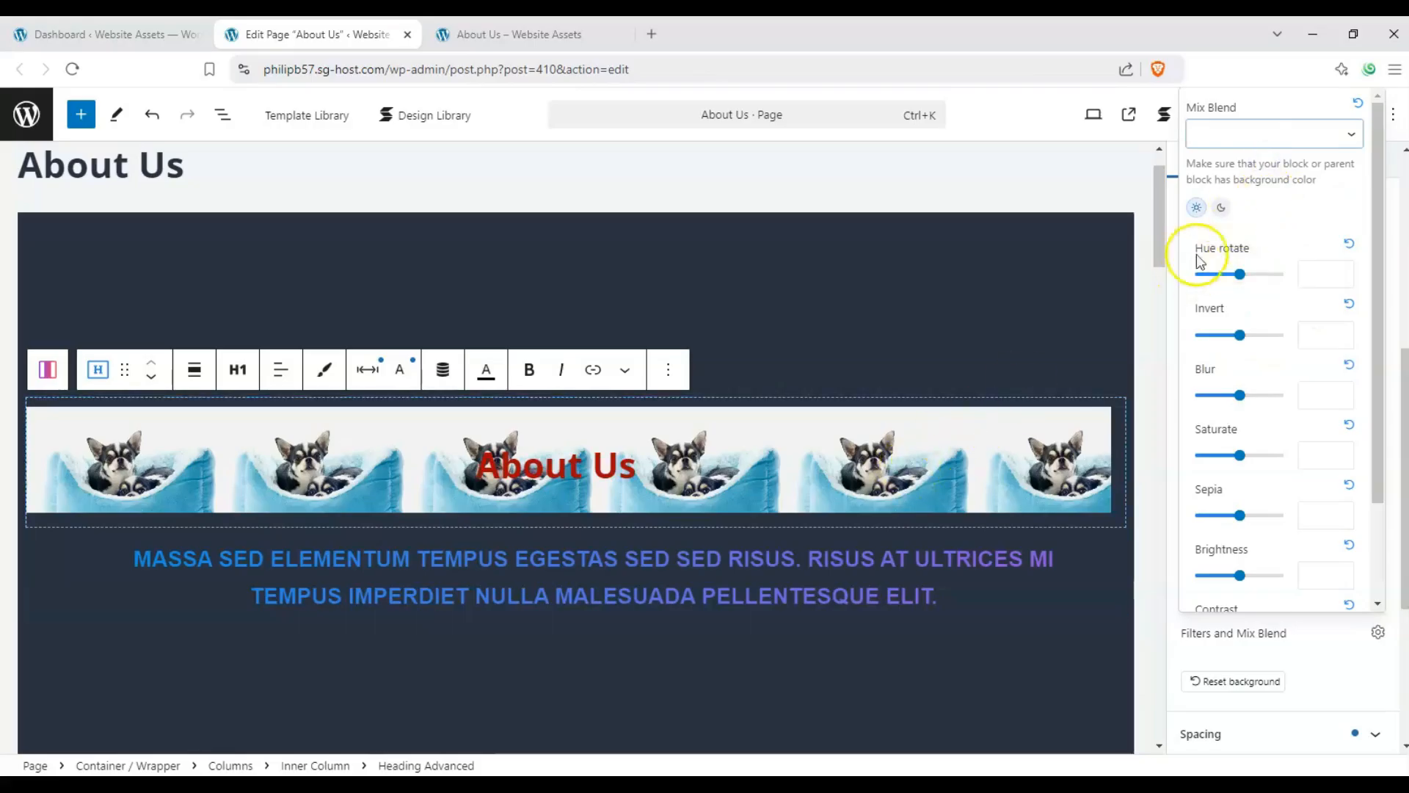
Try background filters on the heading with hue rotate 229, invert 0.14, blur 10.4 and sepia 0.78.
click(1219, 210)
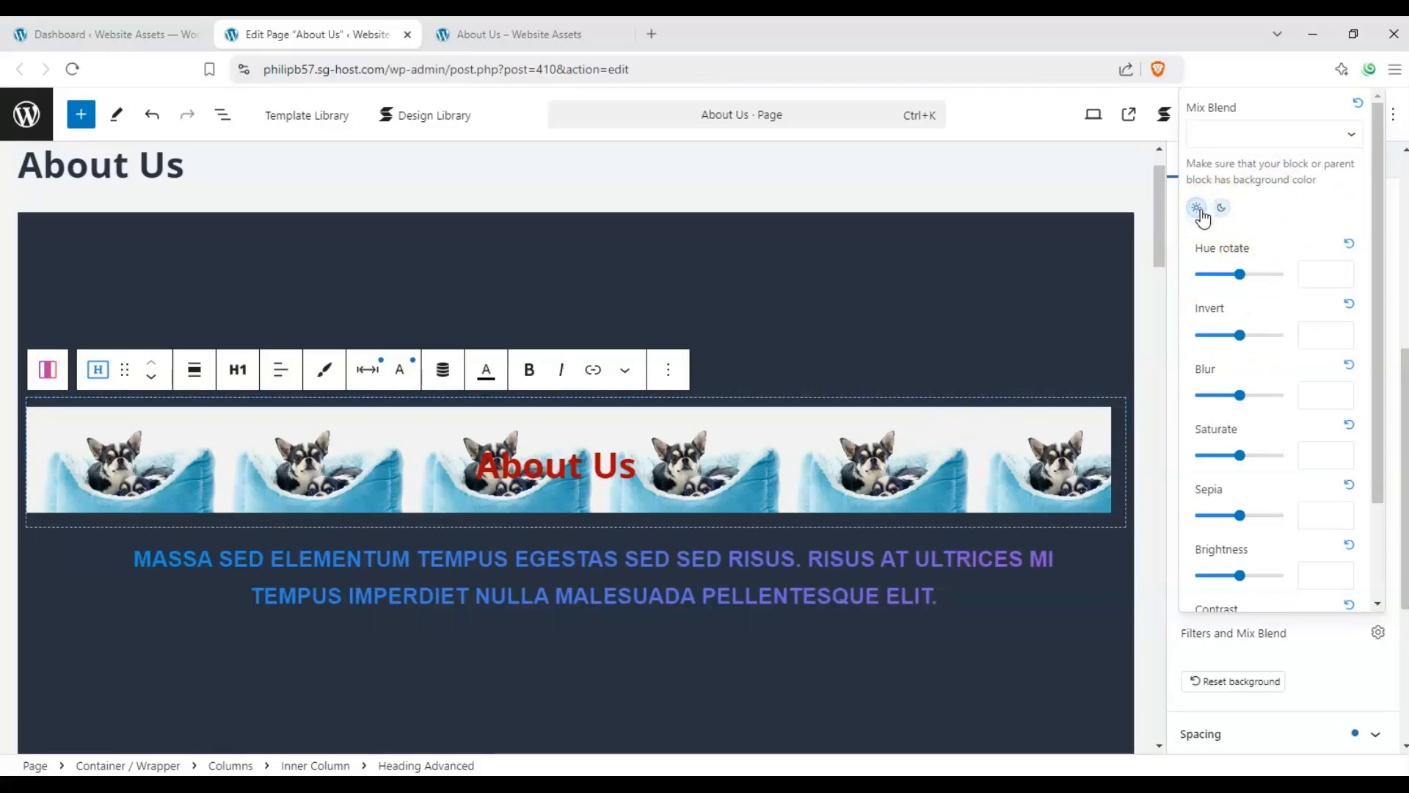
drag(1258, 269, 1224, 281)
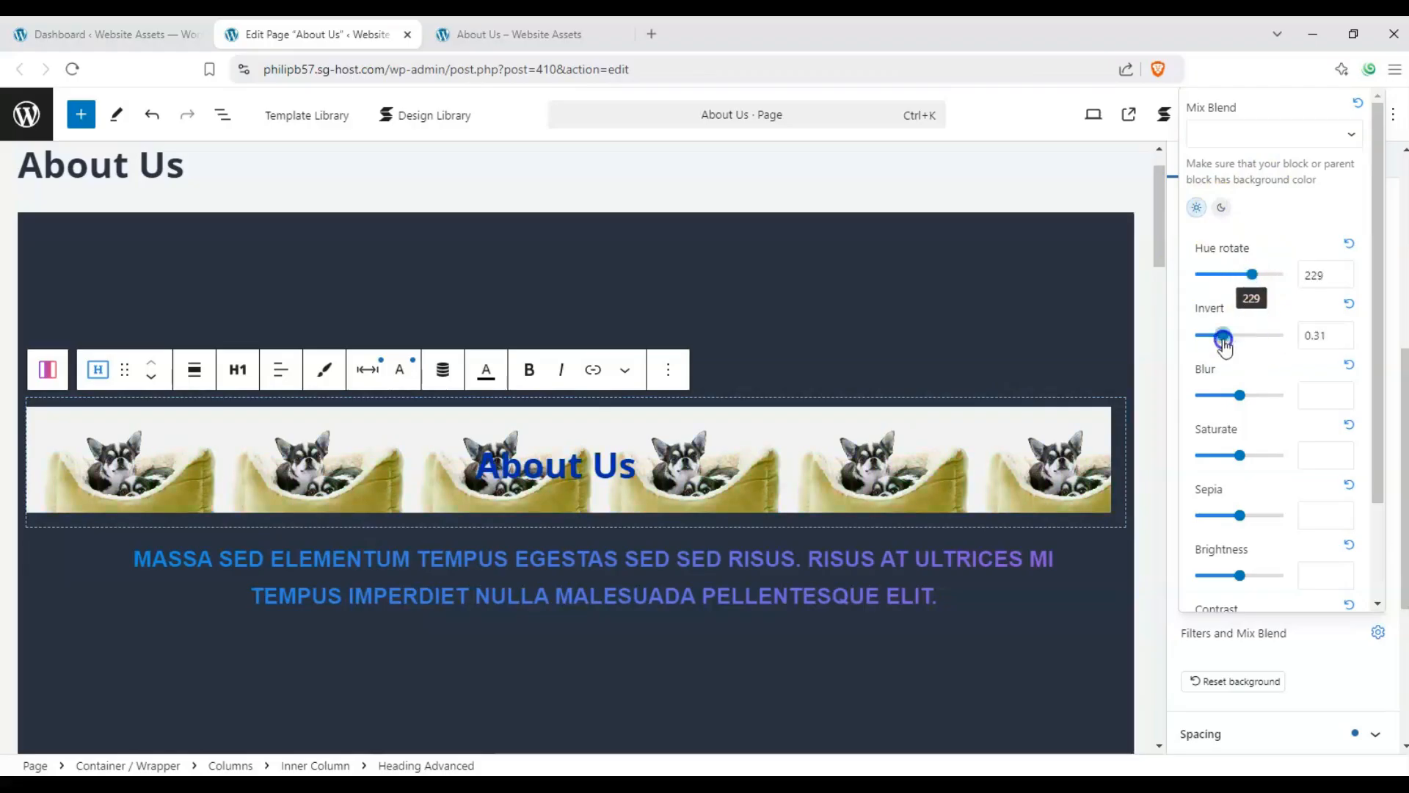
drag(1224, 345, 1263, 344)
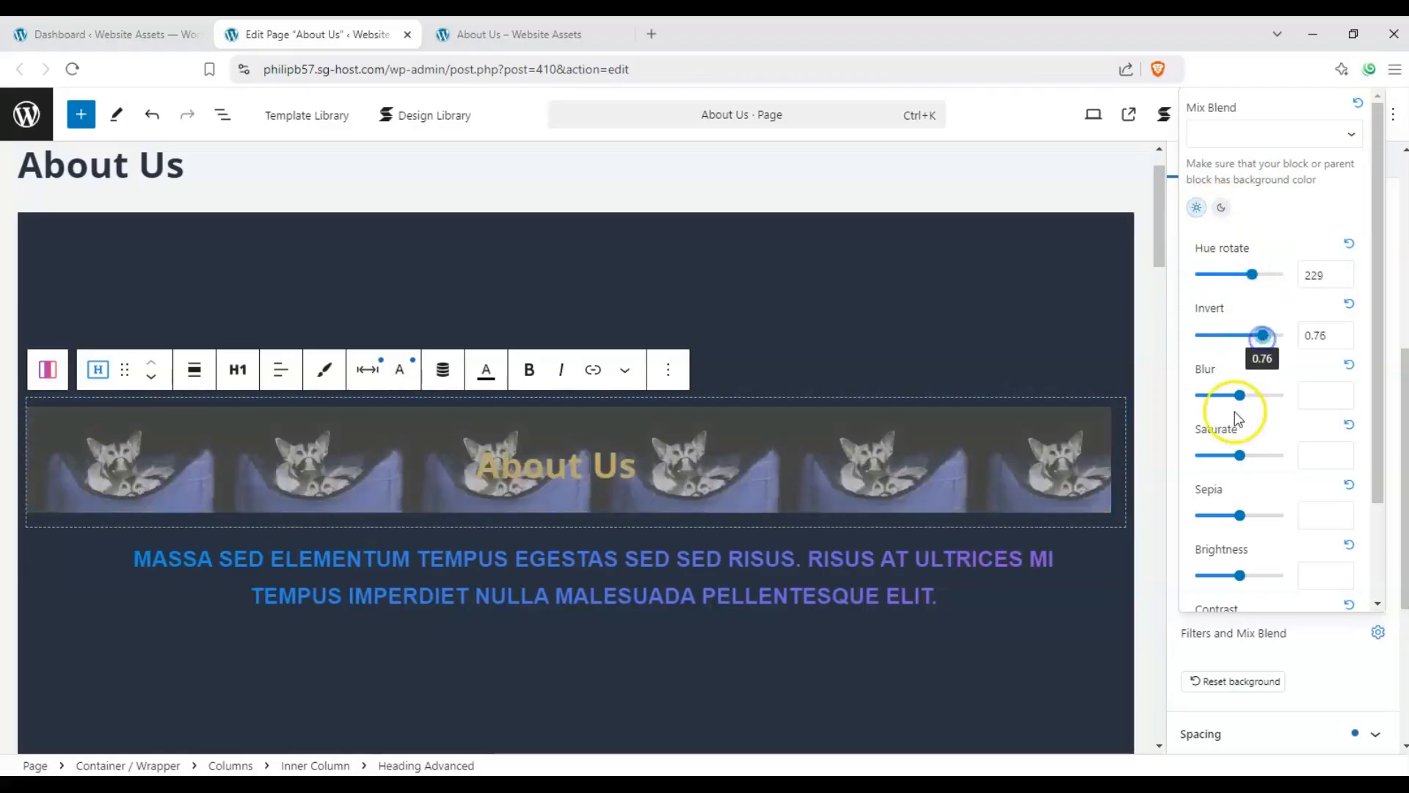
drag(1240, 397, 1198, 396)
click(1213, 337)
drag(1213, 336, 1206, 337)
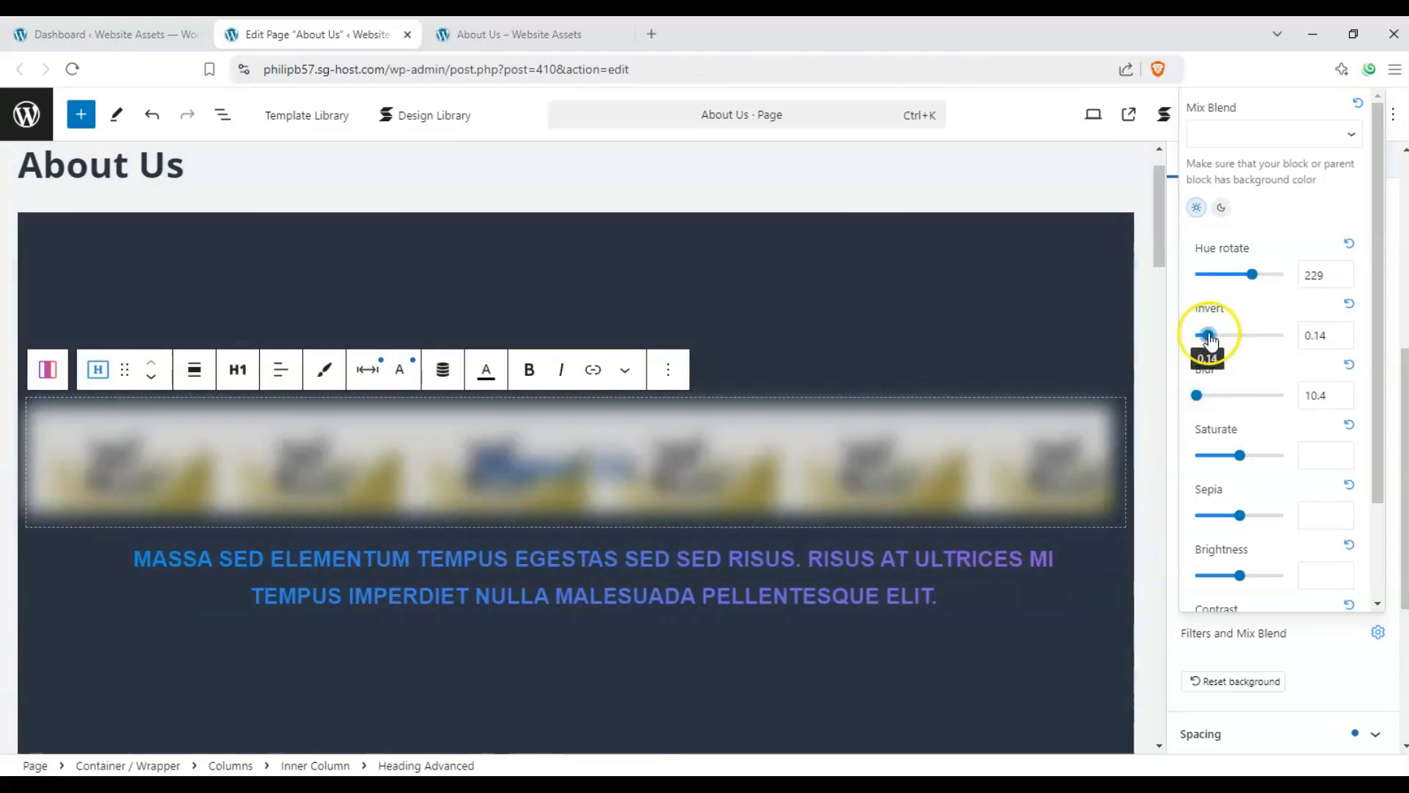
drag(1240, 515, 1265, 516)
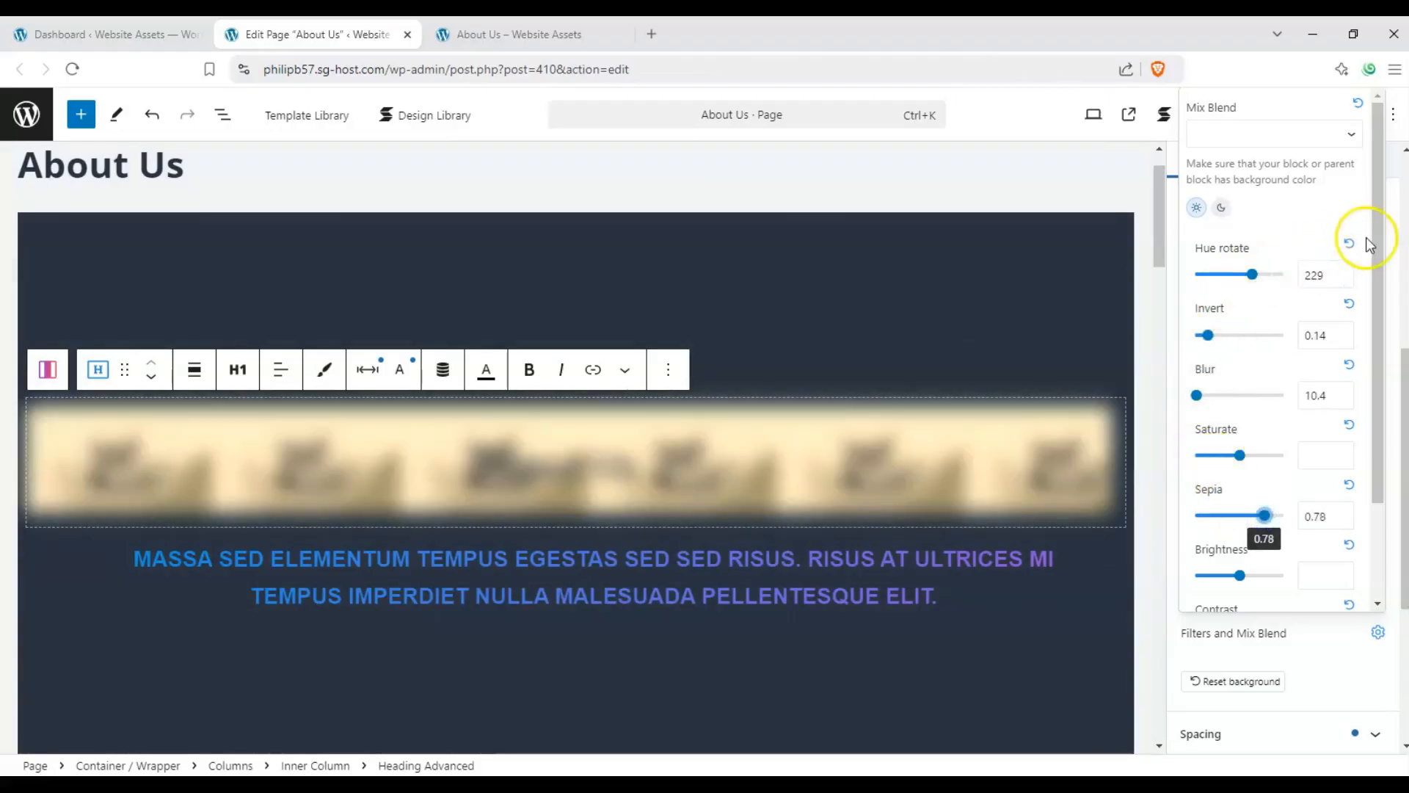
Reset the hue rotate, invert, blur and sepia filters of the heading's background.
click(1350, 300)
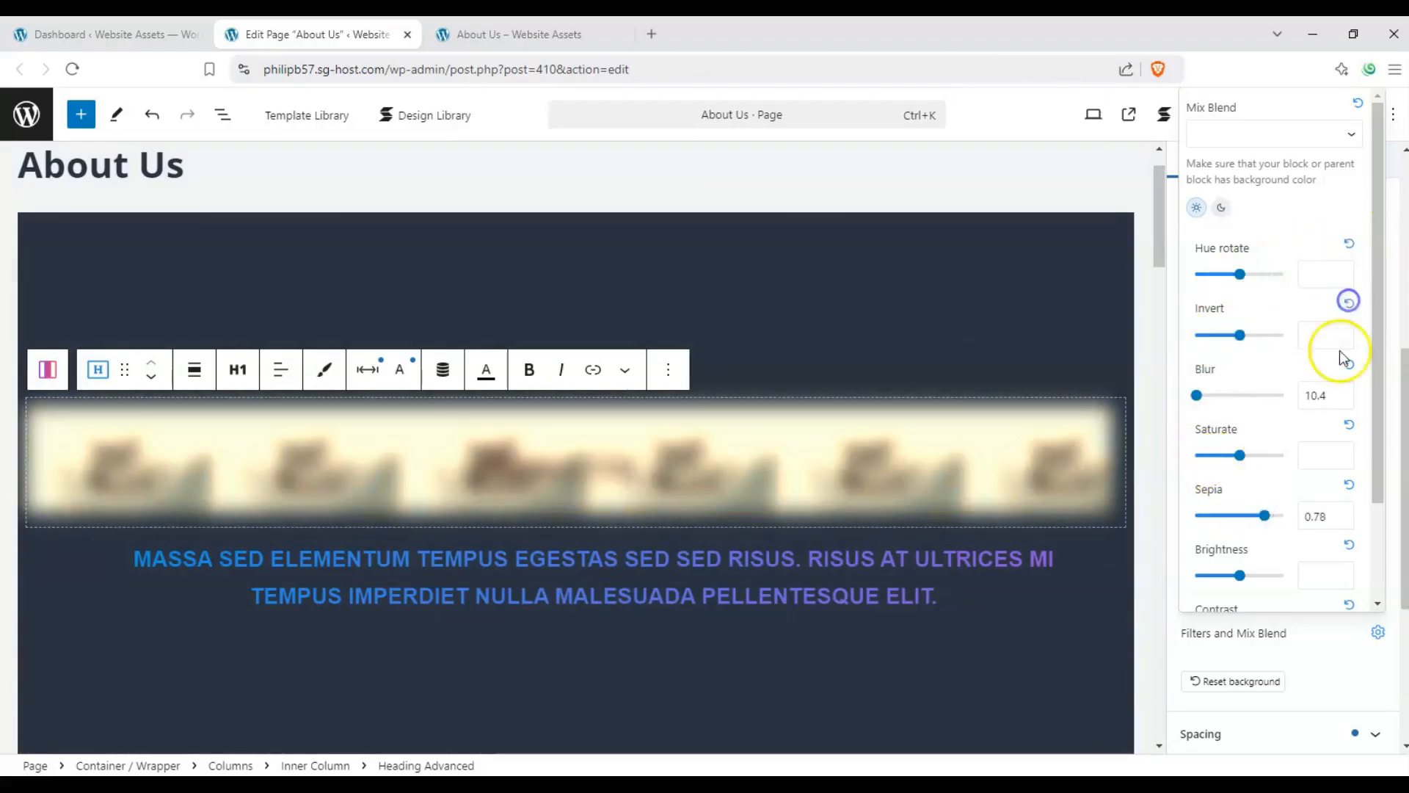
click(1350, 426)
click(1349, 488)
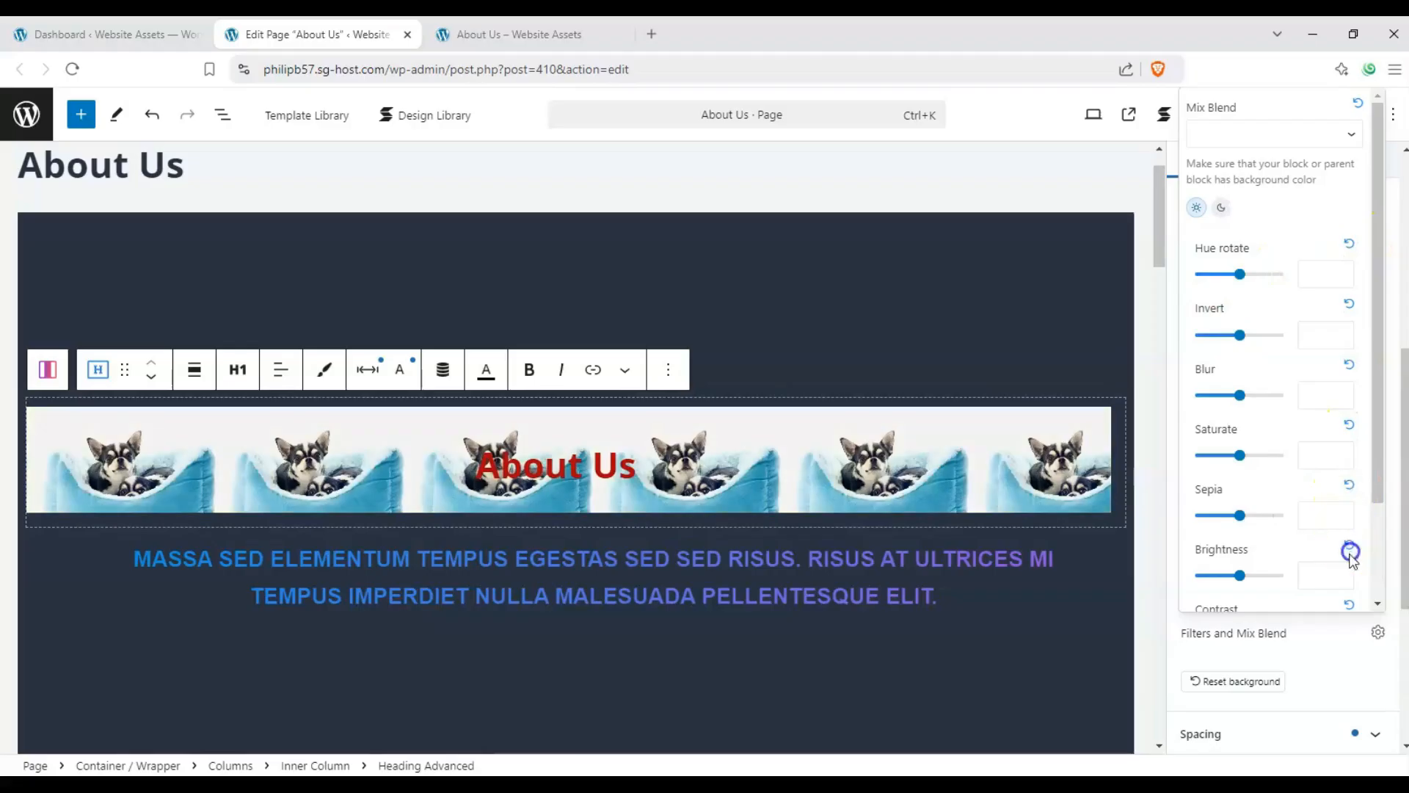
Try background filters on the heading with grayscale 0.36, contrast 0.8, brightness 0.9 and sepia 0.6.
scroll(1293, 502, down, 3)
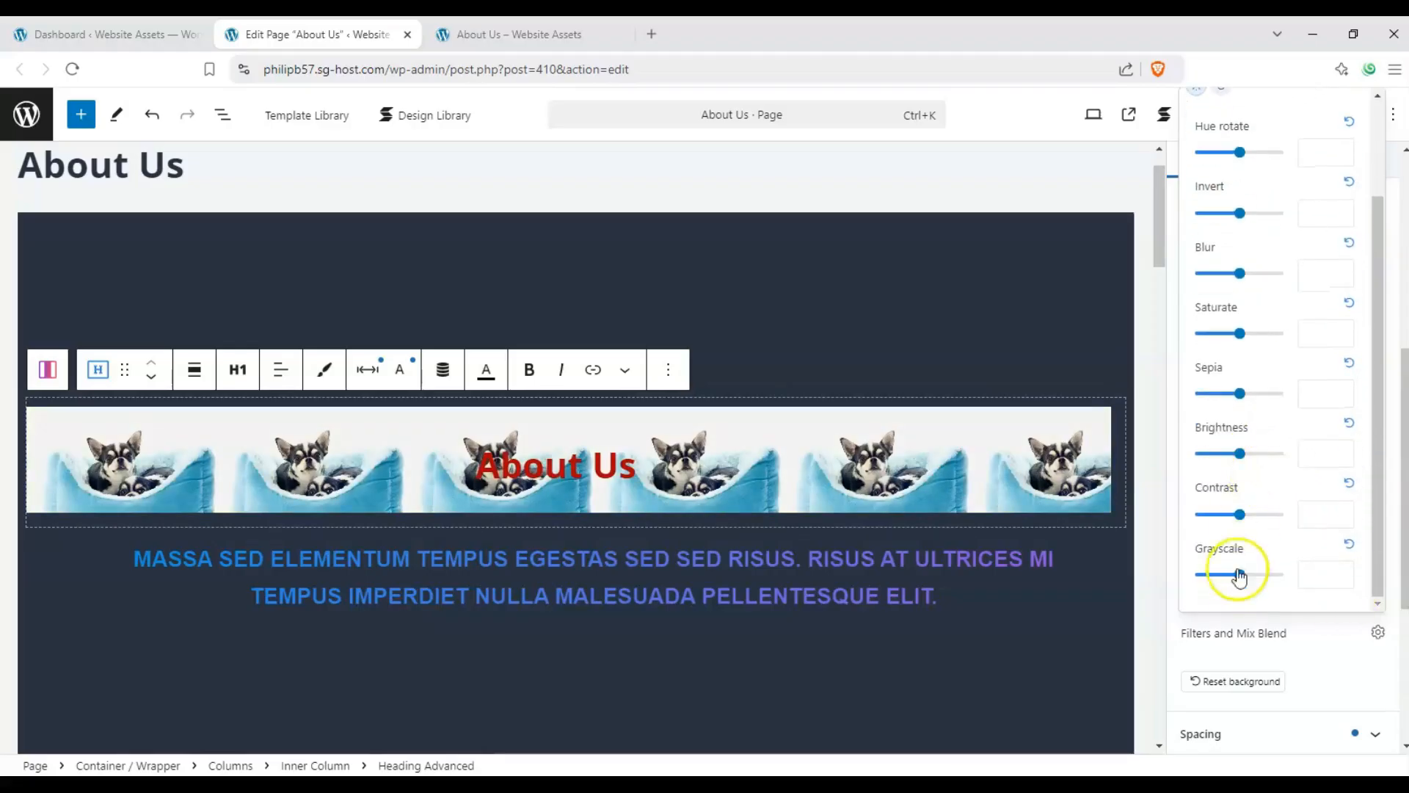
drag(1242, 583, 1258, 585)
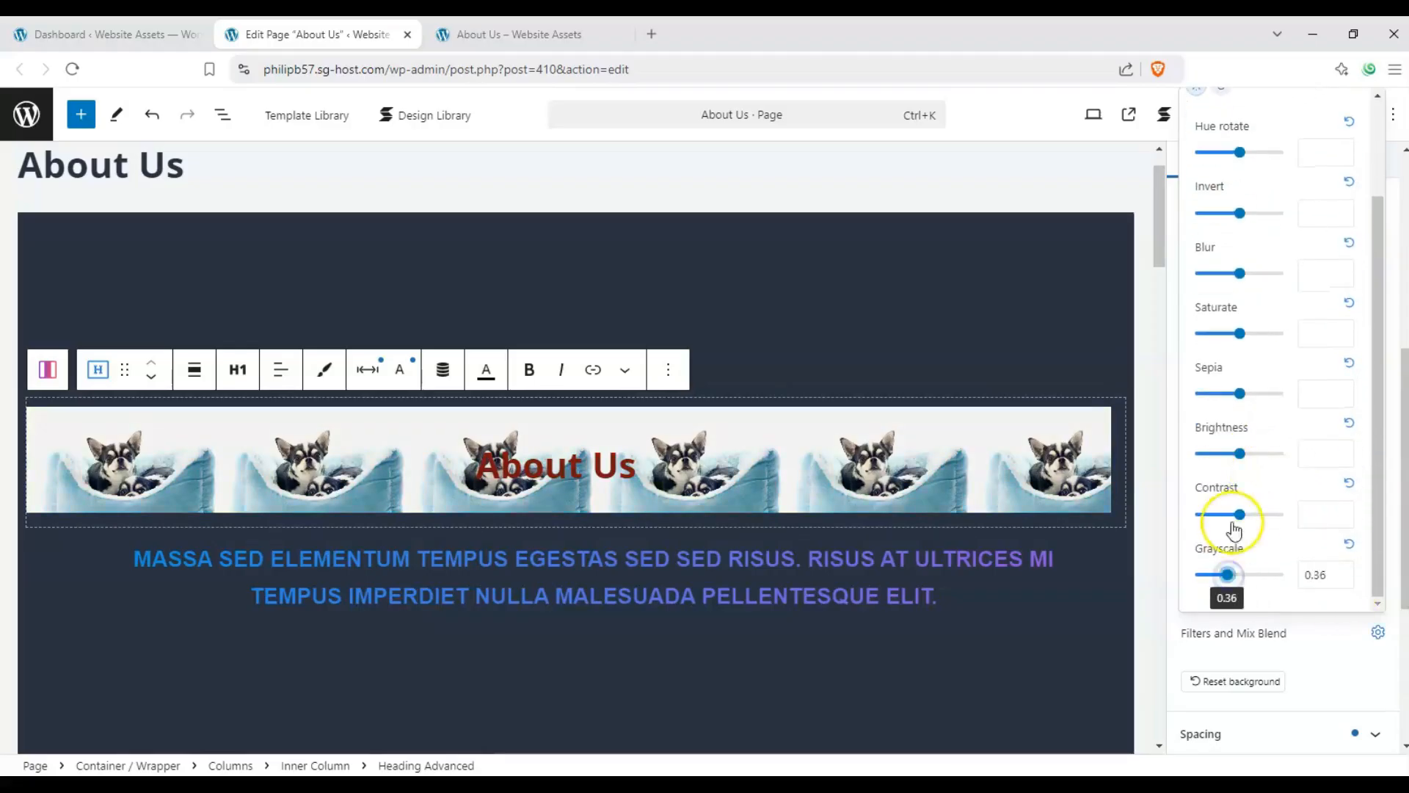
mouse_move(1234, 527)
mouse_down()
mouse_move(1253, 515)
mouse_move(1219, 514)
mouse_up()
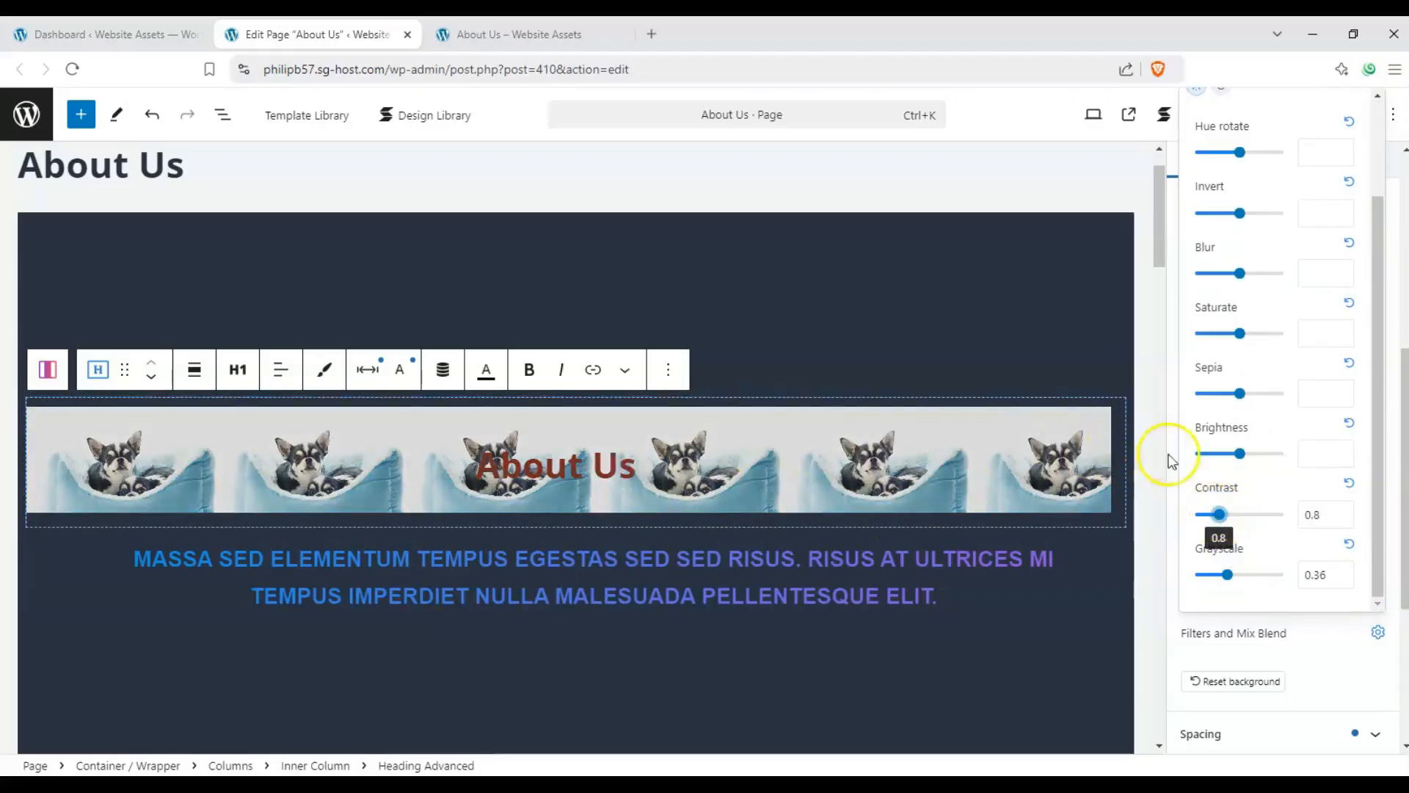
drag(1251, 460, 1224, 460)
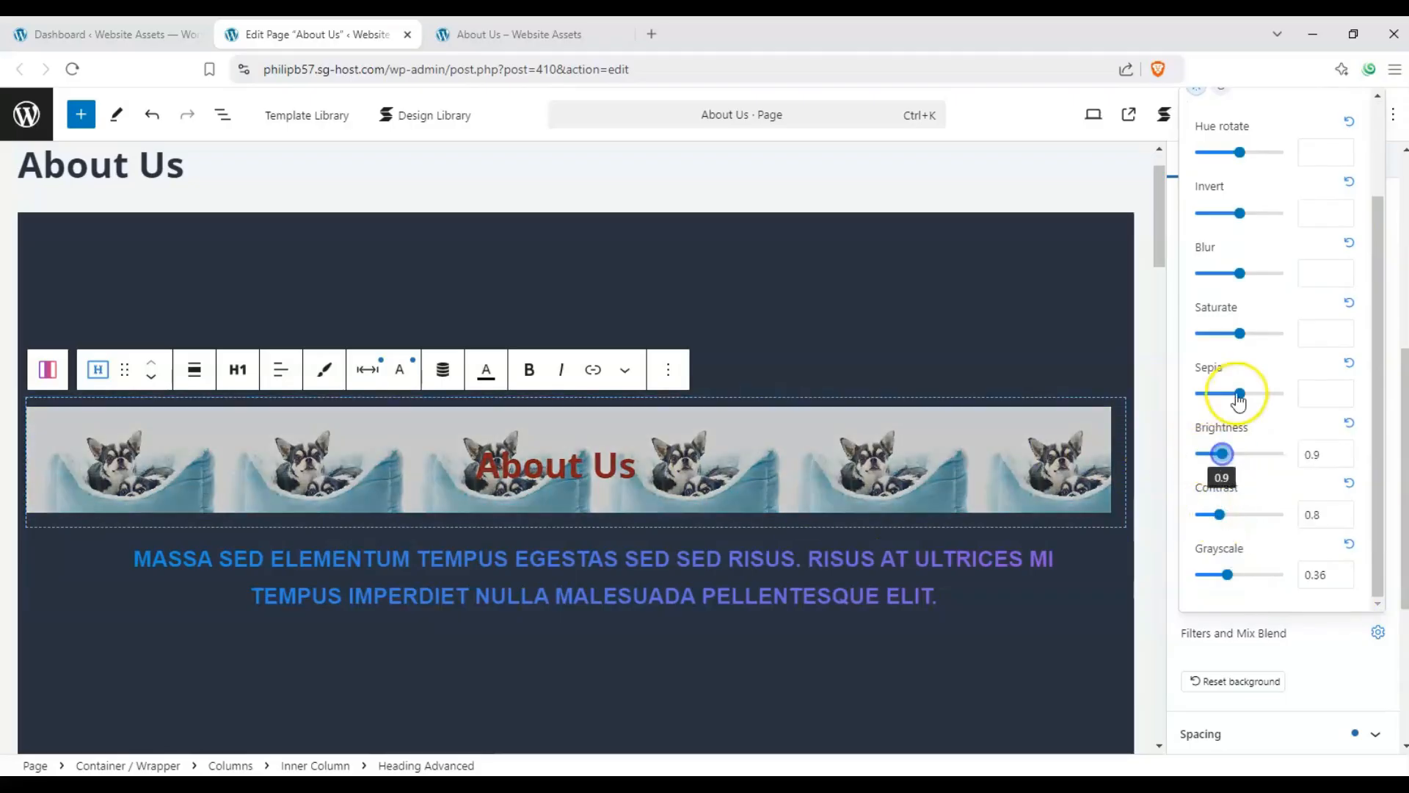
drag(1240, 396, 1249, 395)
Reset the sepia, brightness, contrast and grayscale filters of the heading's background.
scroll(1292, 279, up, 2)
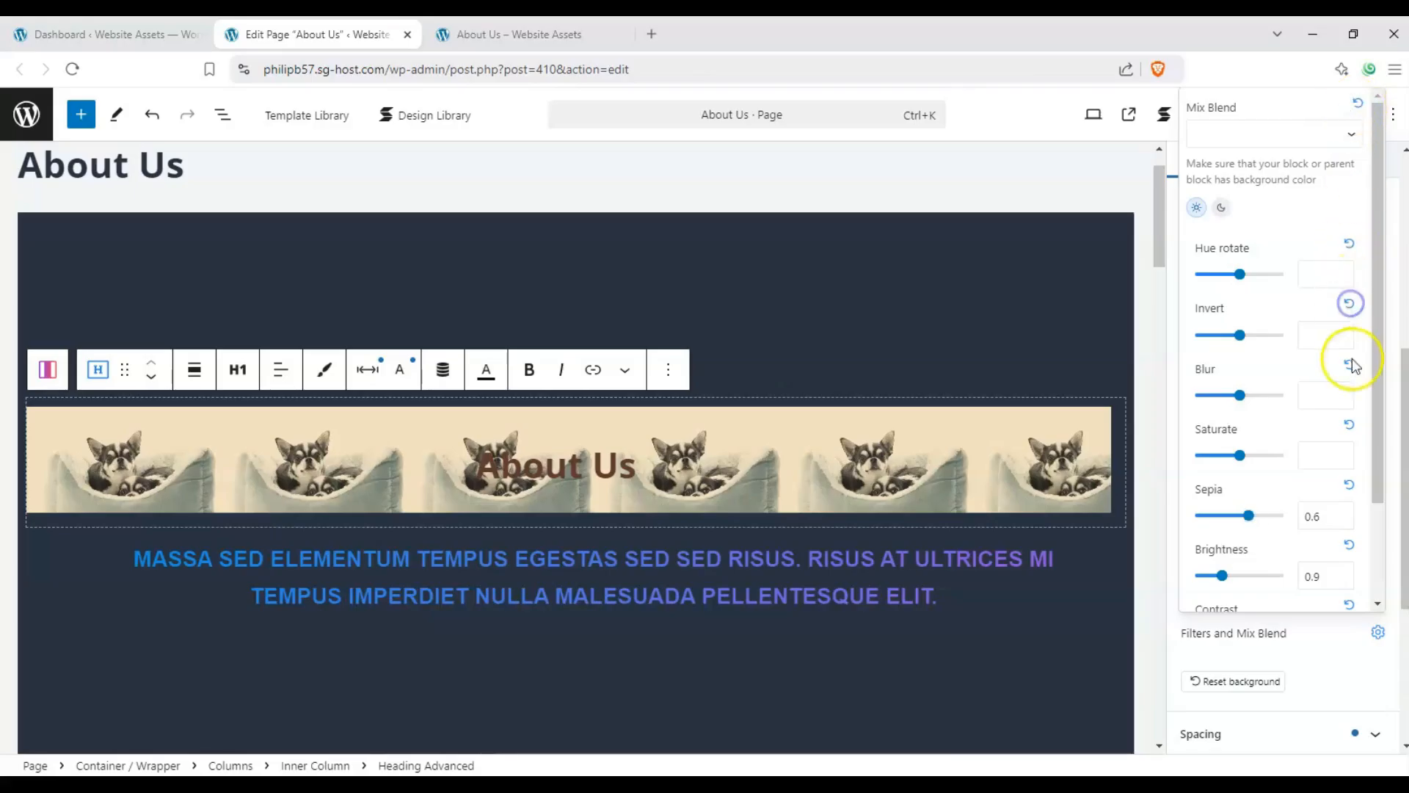
click(1351, 491)
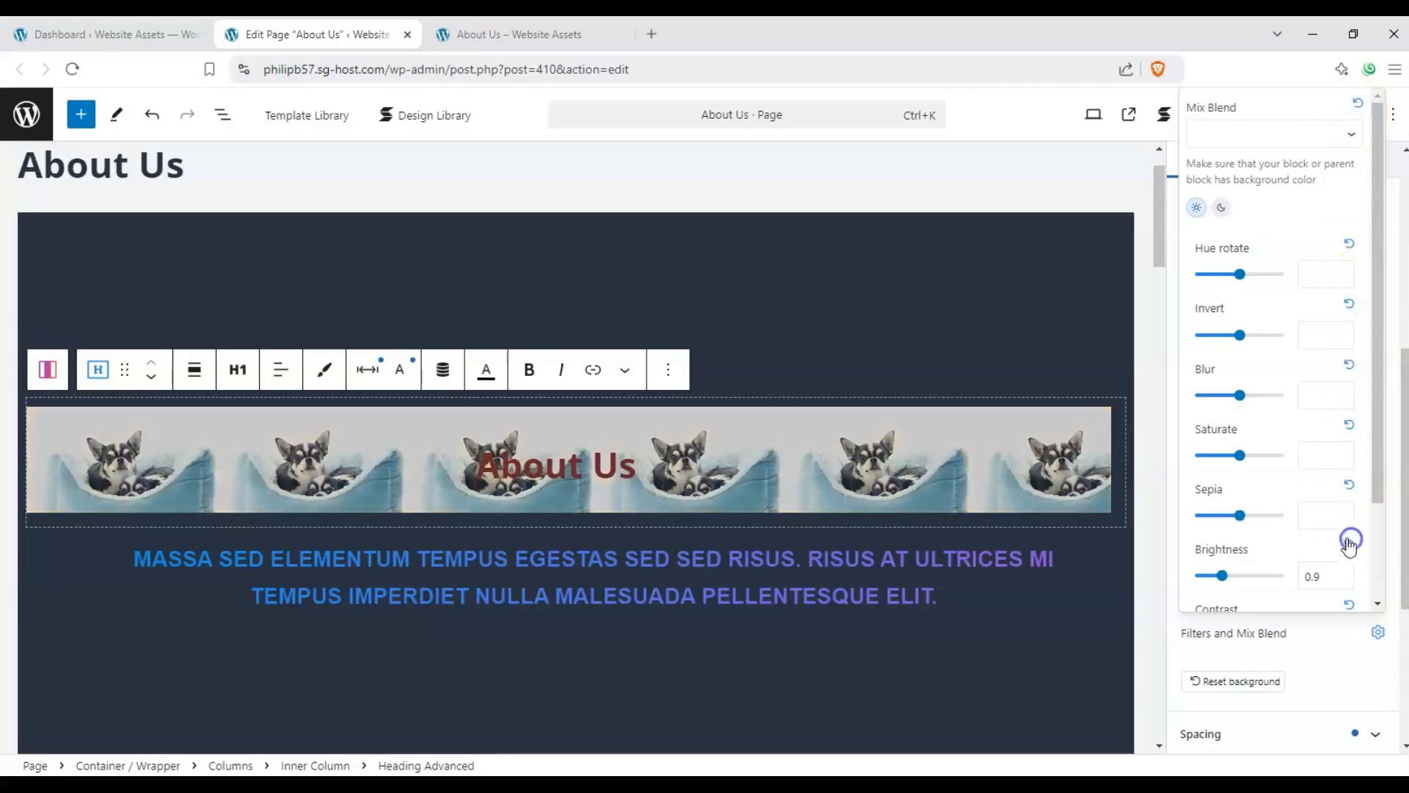
click(1351, 545)
click(1354, 608)
scroll(1350, 609, down, 2)
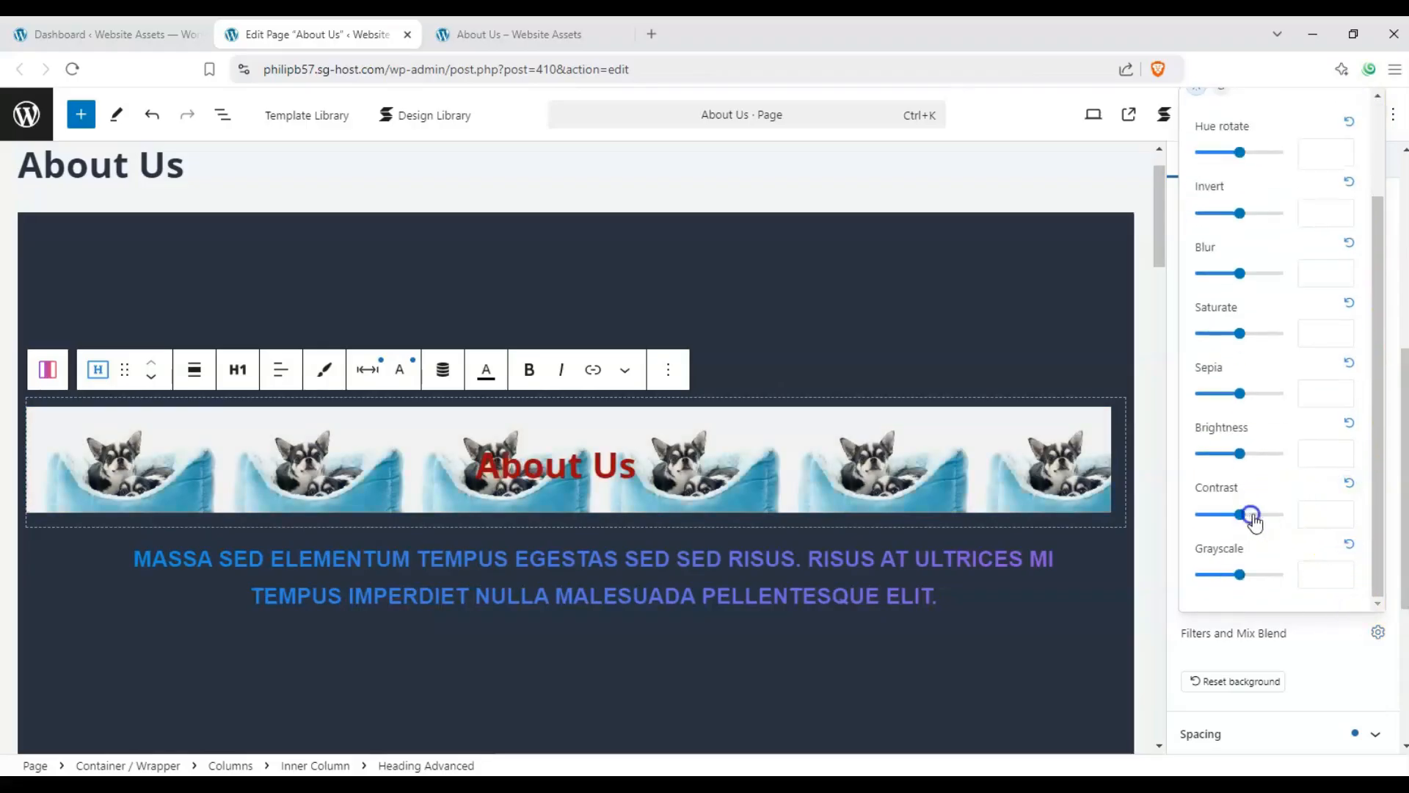
Set the background filters to contrast 1.6 and hue rotate 180, and close the filter settings.
drag(1243, 514, 1255, 515)
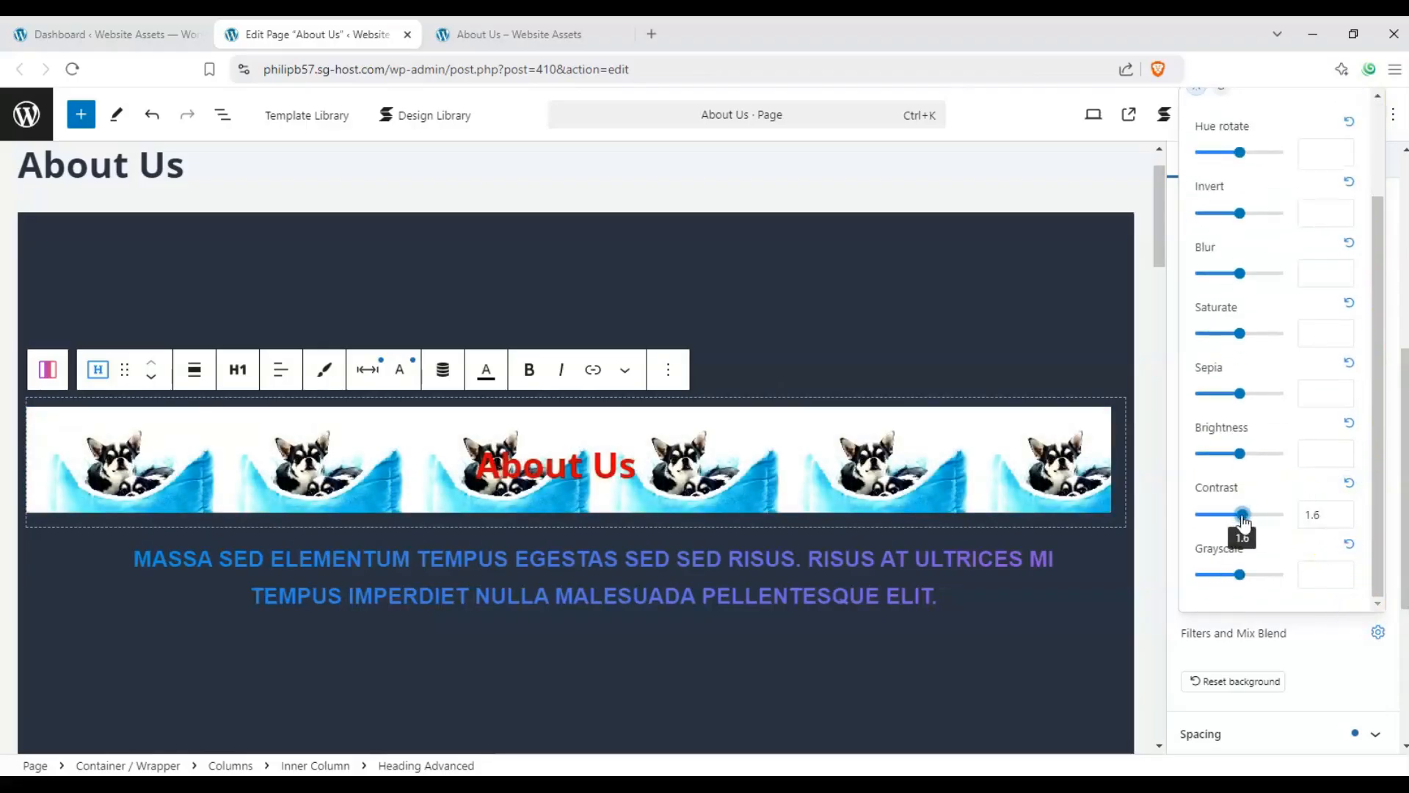
scroll(1242, 372, up, 2)
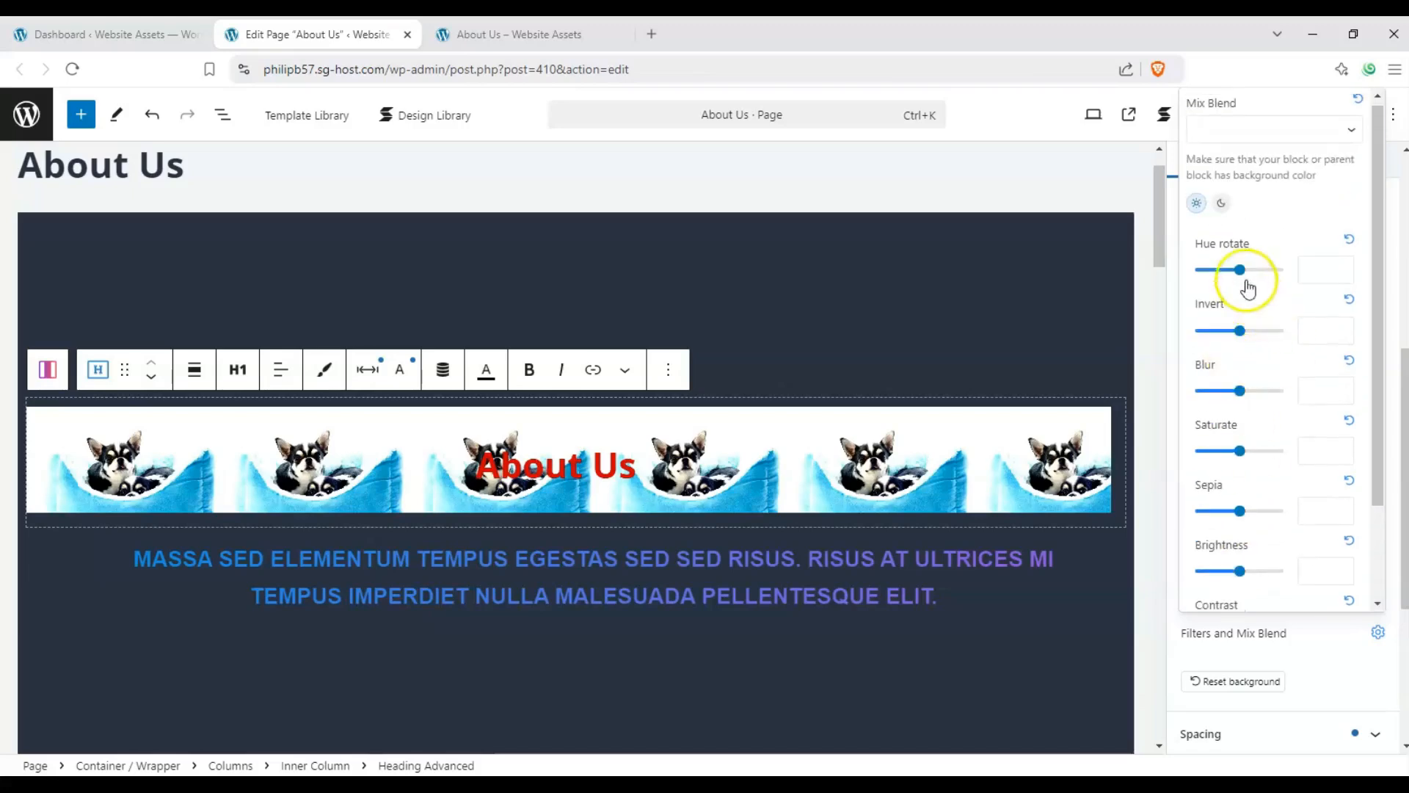
drag(1212, 276, 1243, 275)
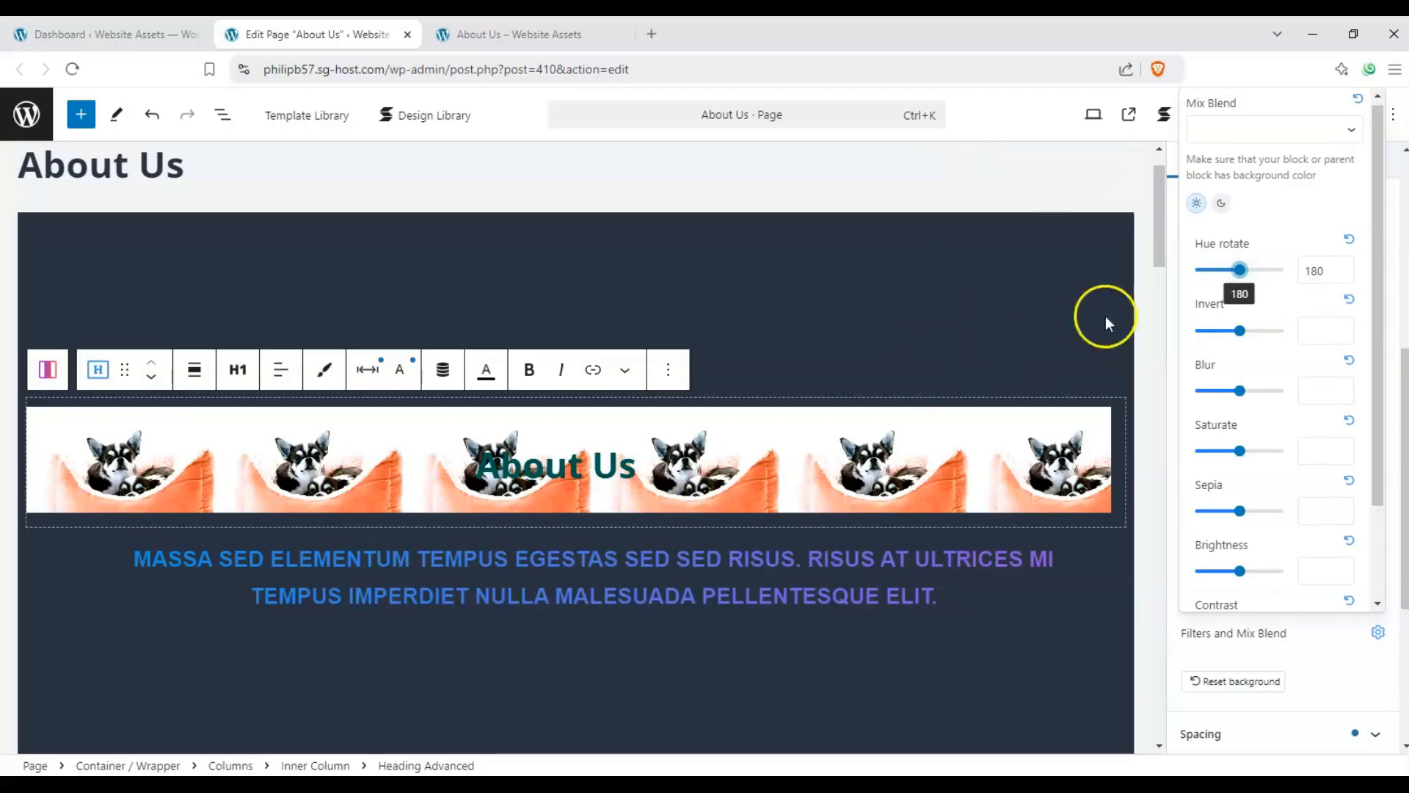
double_click(1329, 658)
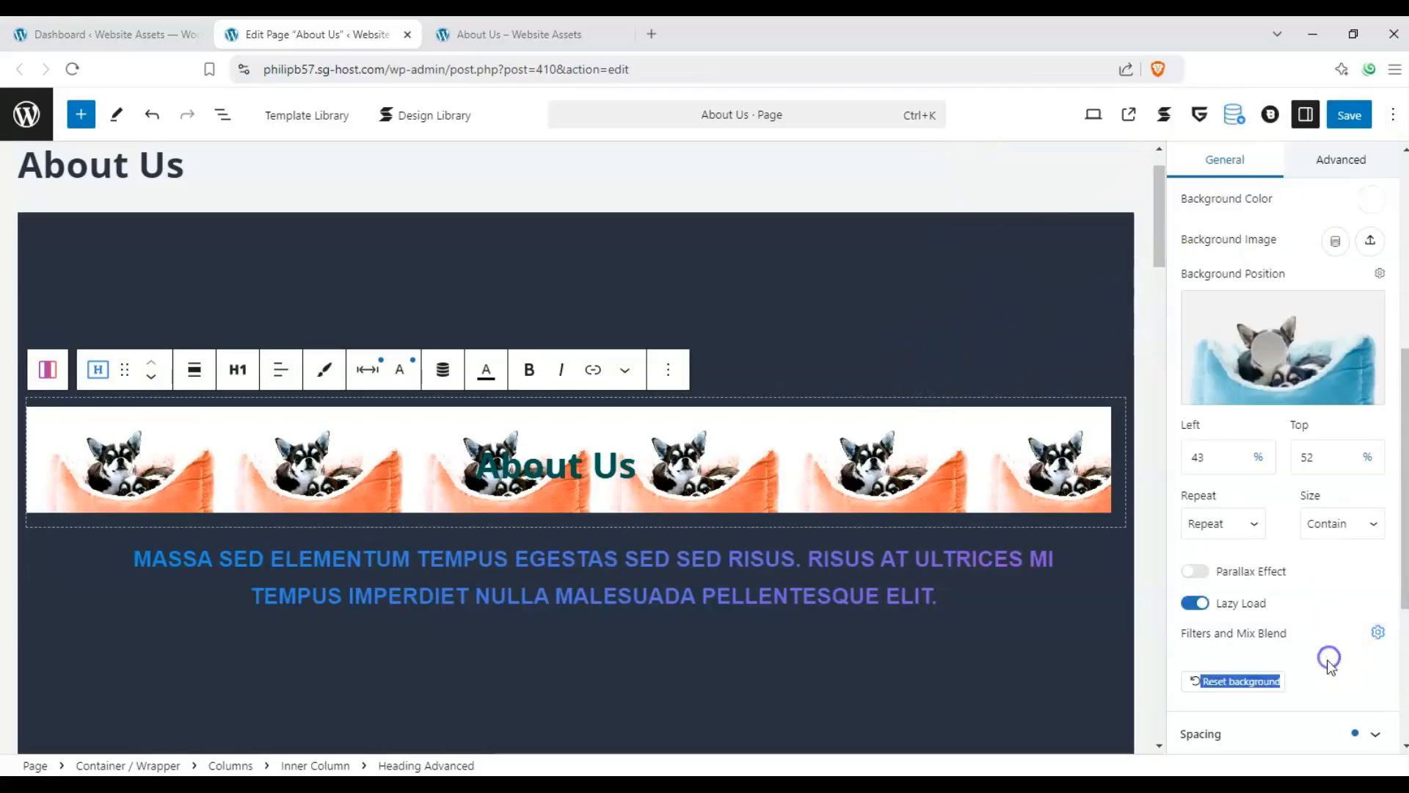
click(1312, 667)
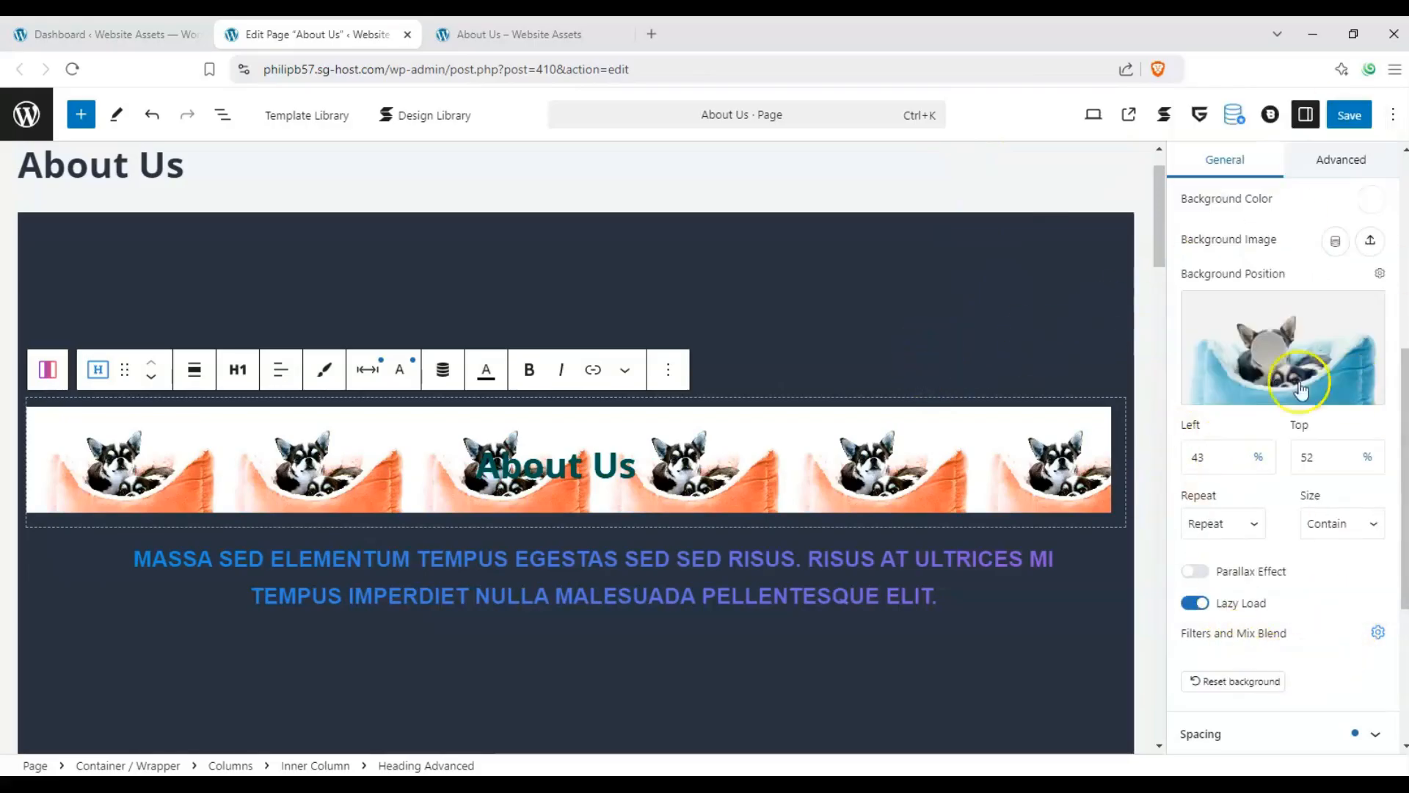
Open the hover state of the heading's background settings and look at its hover color option.
scroll(1314, 378, up, 2)
click(1314, 256)
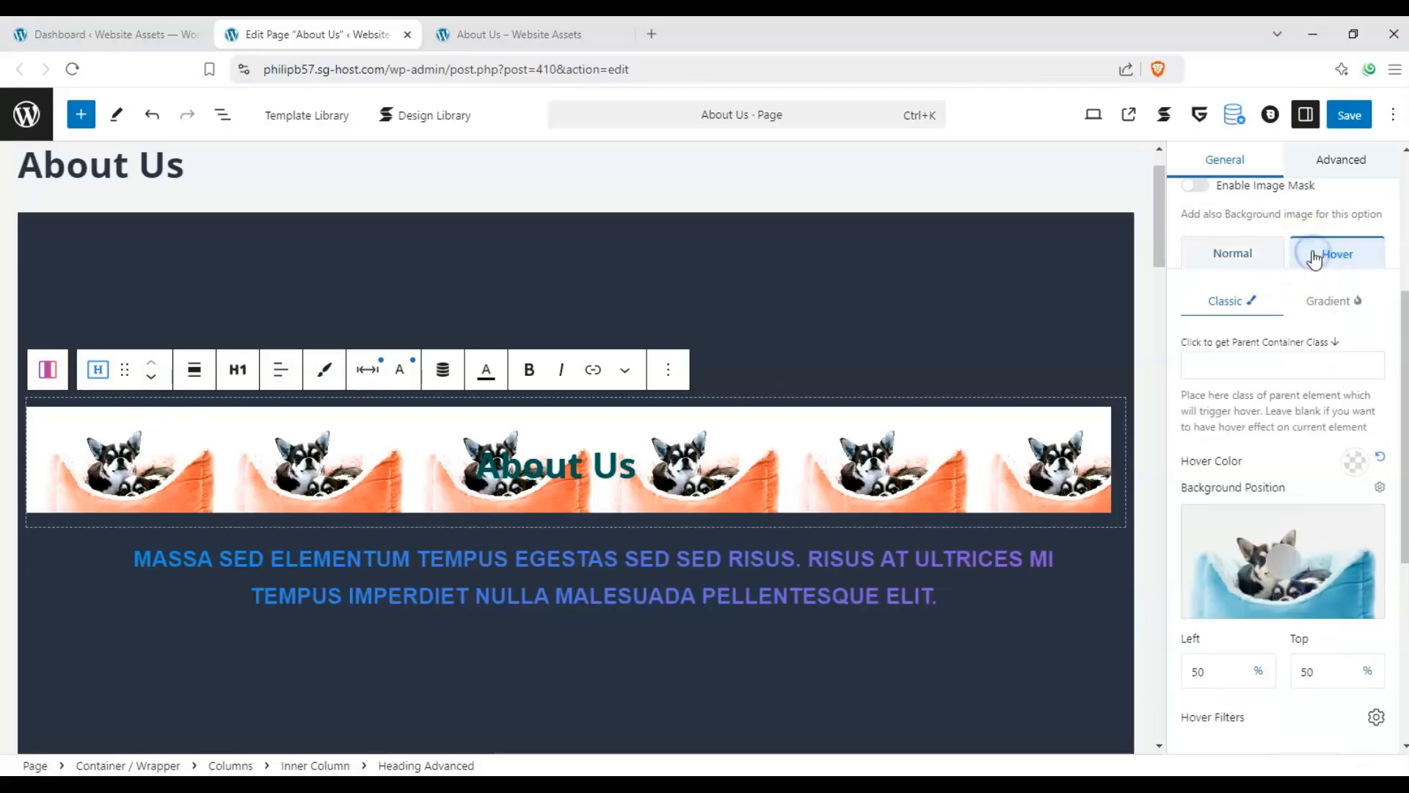
click(1127, 372)
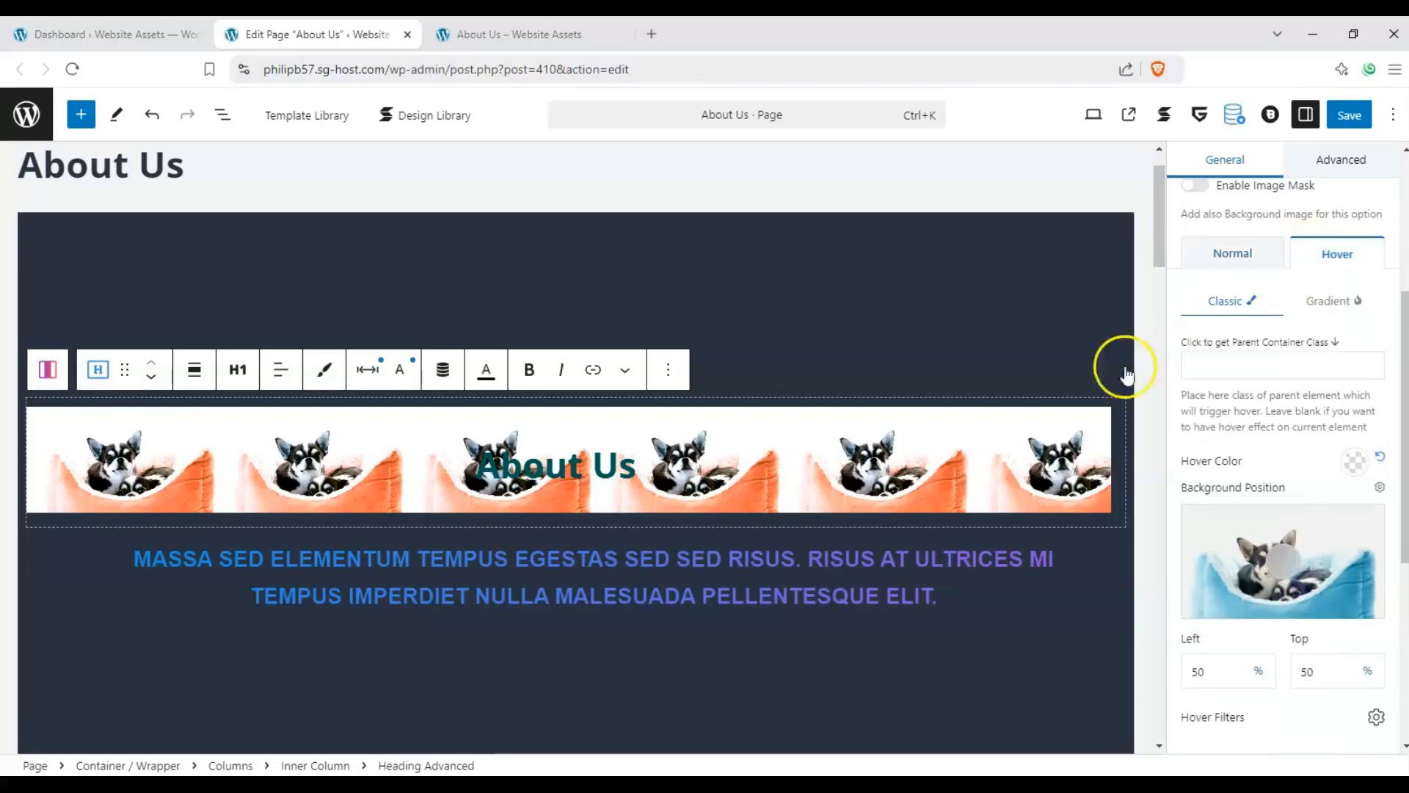
click(1357, 467)
click(1359, 472)
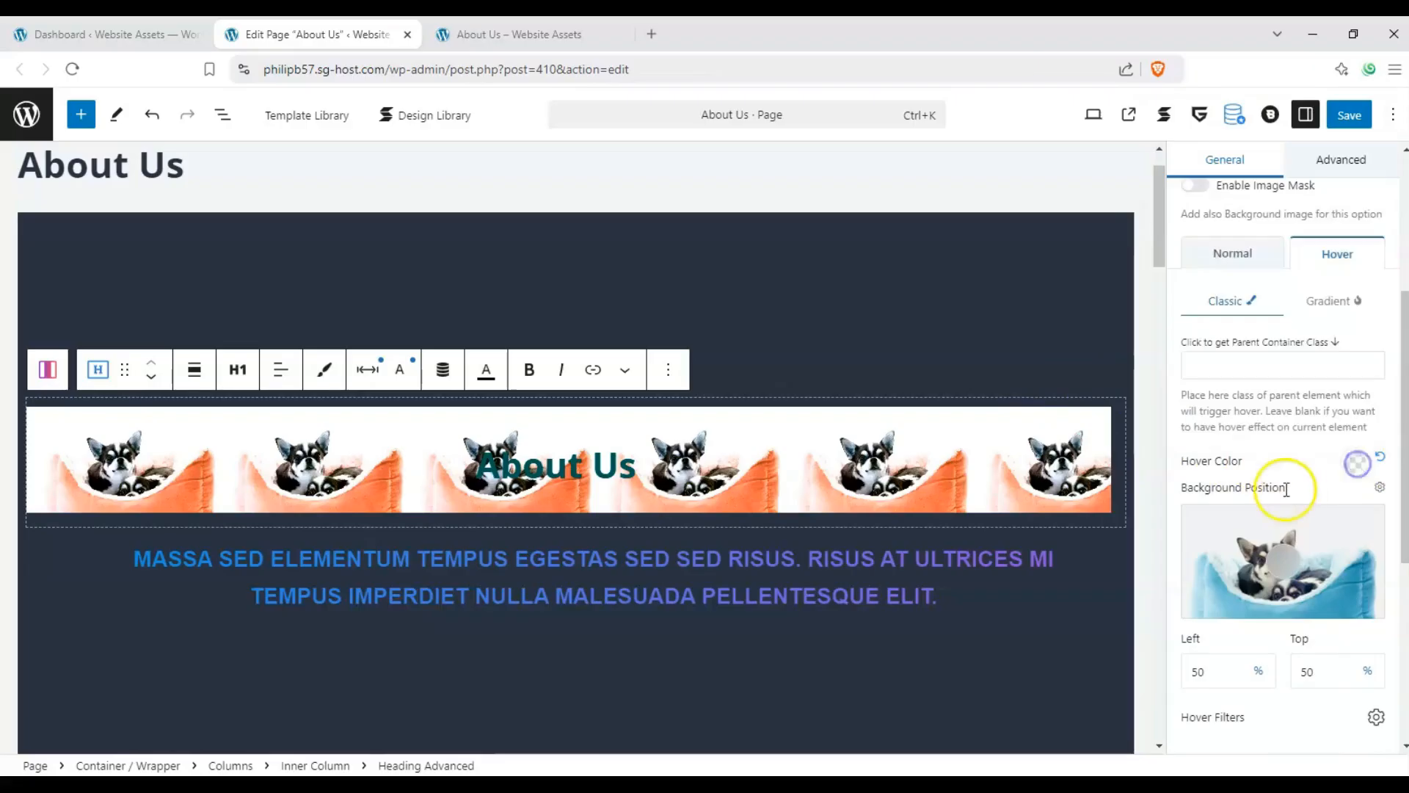
Set the hover Invert filter of the heading's background to 1 and preview it on the heading.
scroll(1287, 487, down, 2)
click(1375, 540)
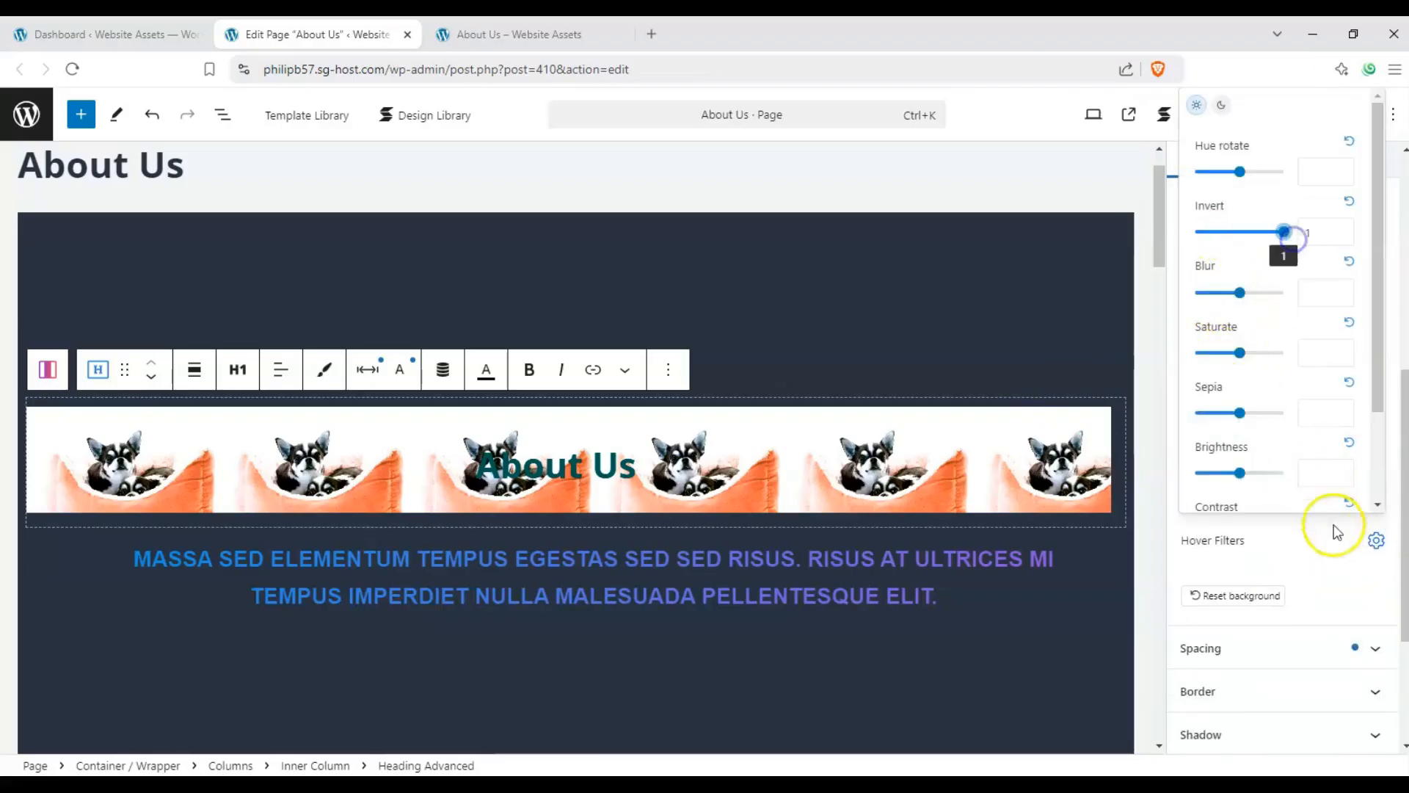
click(1325, 563)
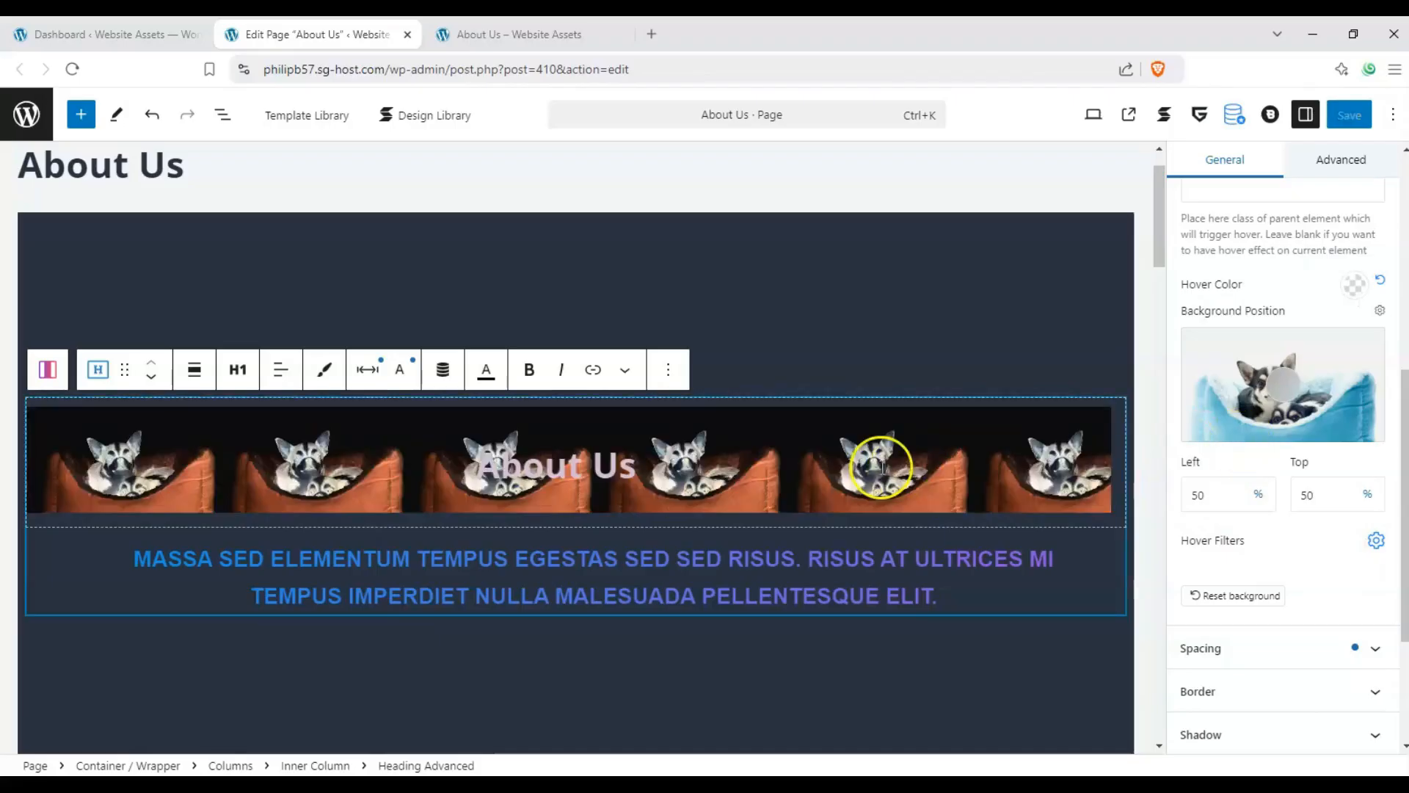
Reset the hover Invert filter and adjust the hover Hue rotate filter instead, previewing it on the heading.
click(1376, 541)
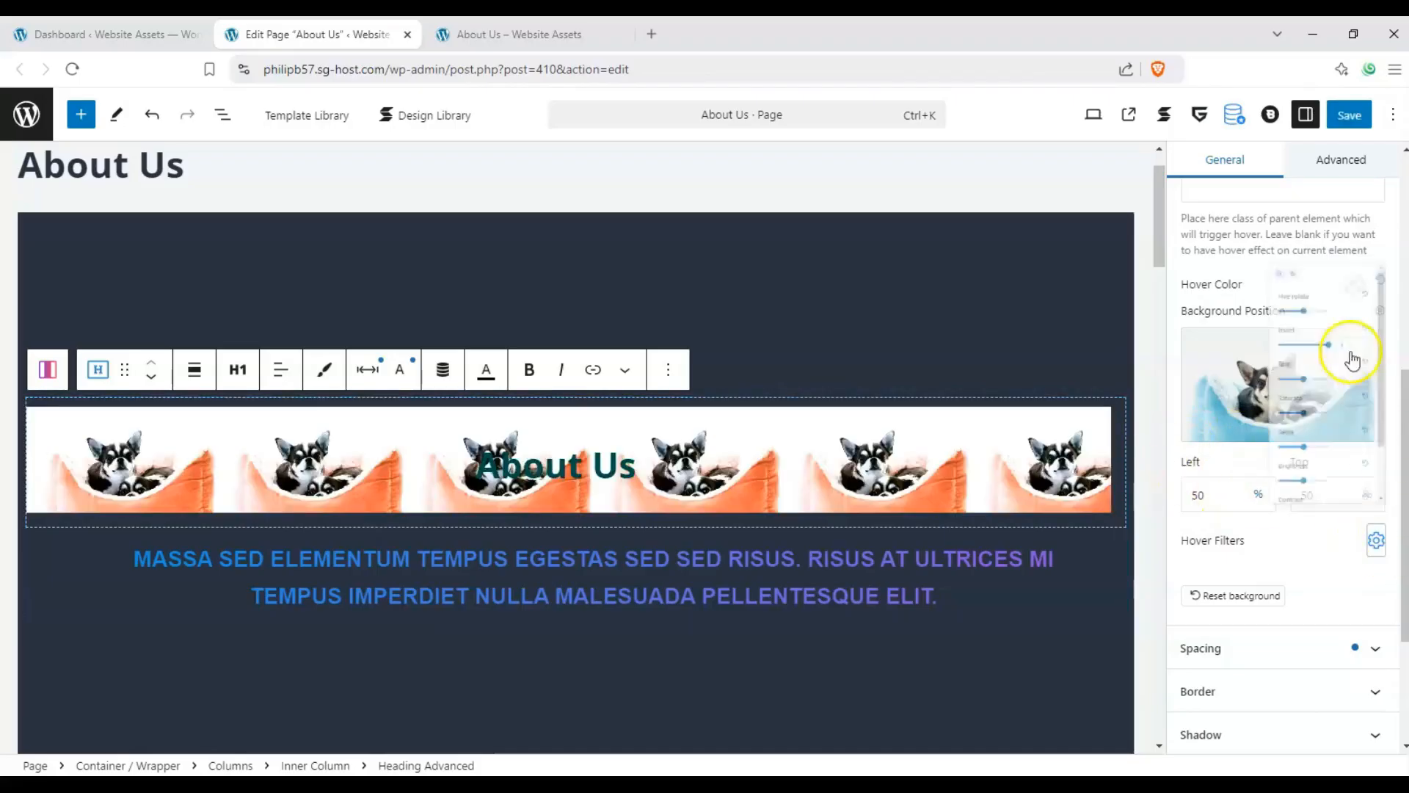
click(1349, 201)
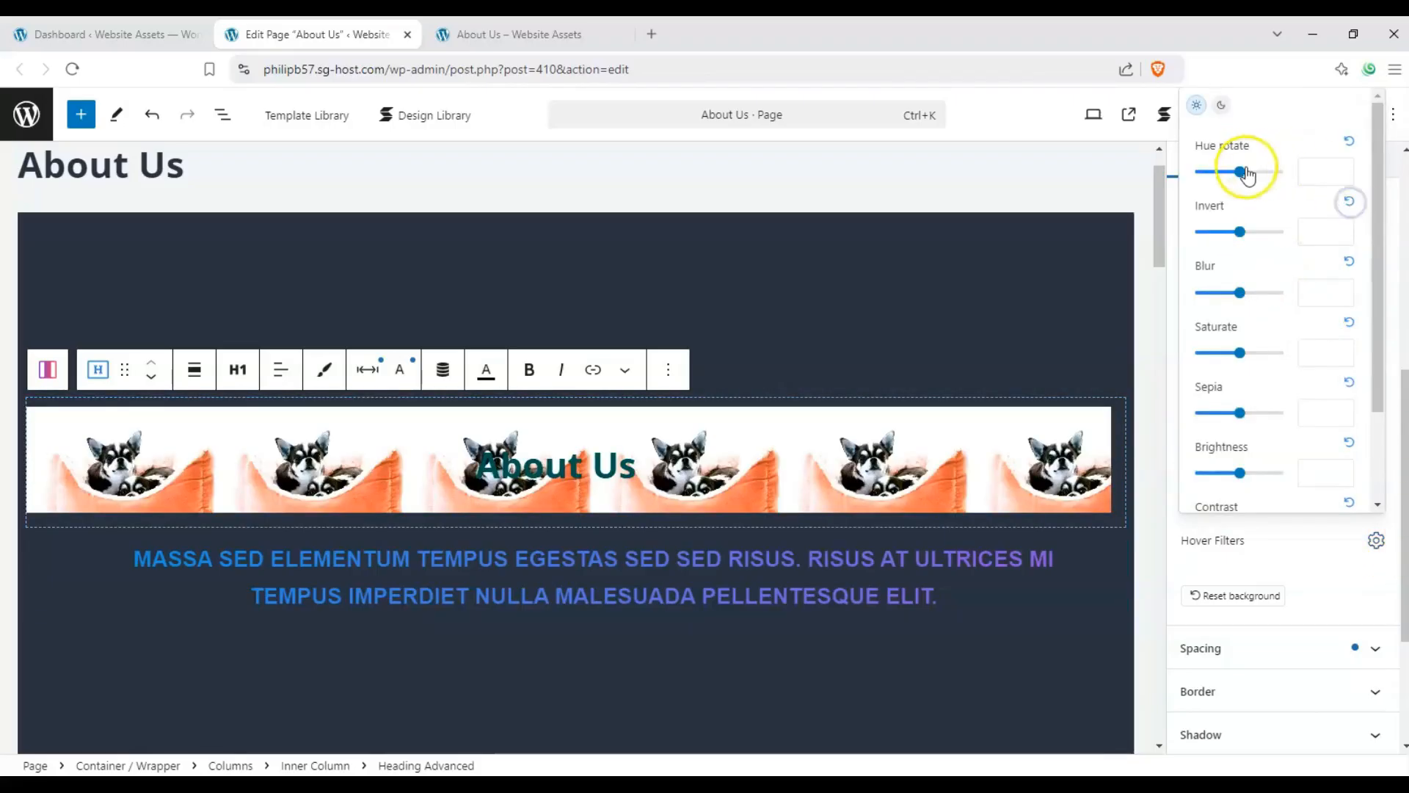
click(1332, 547)
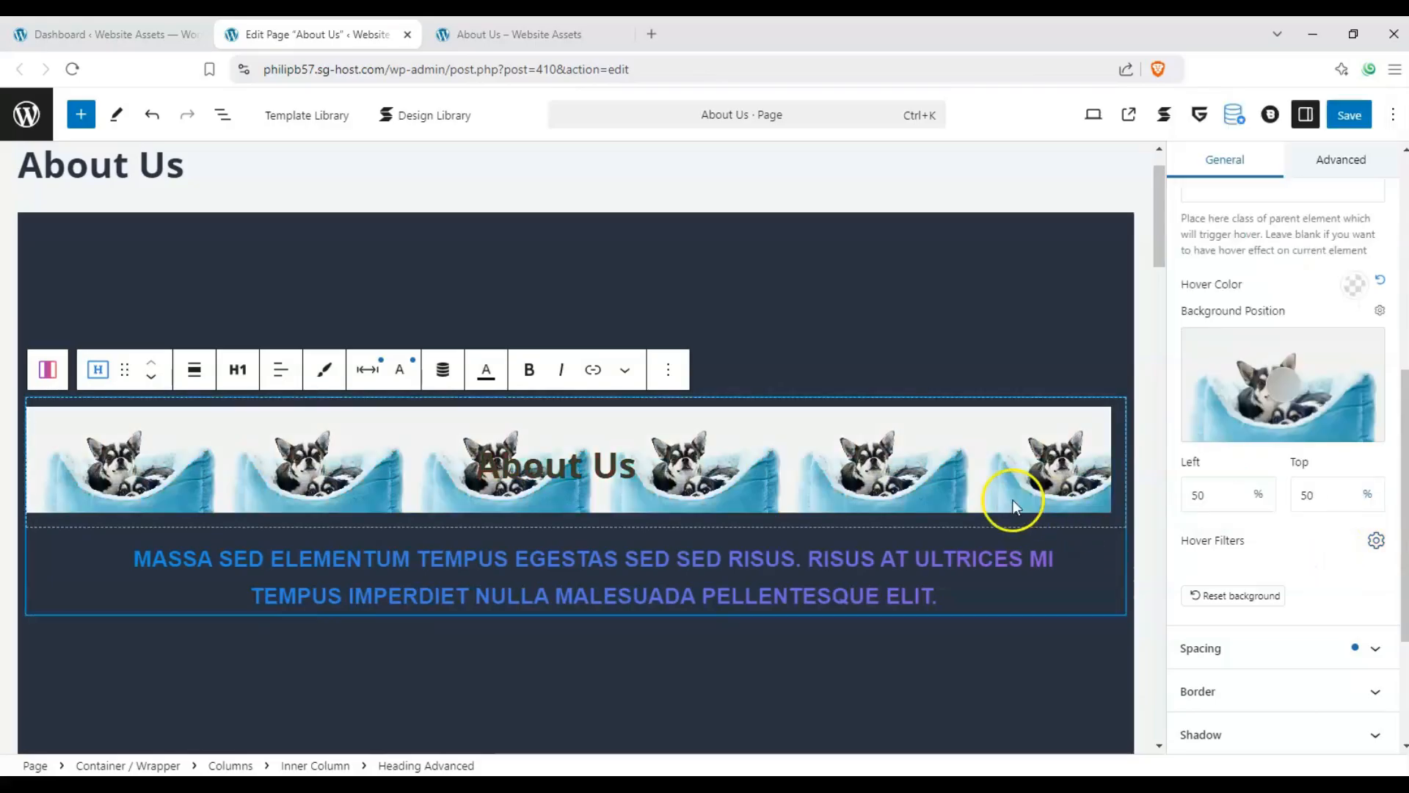
click(1376, 539)
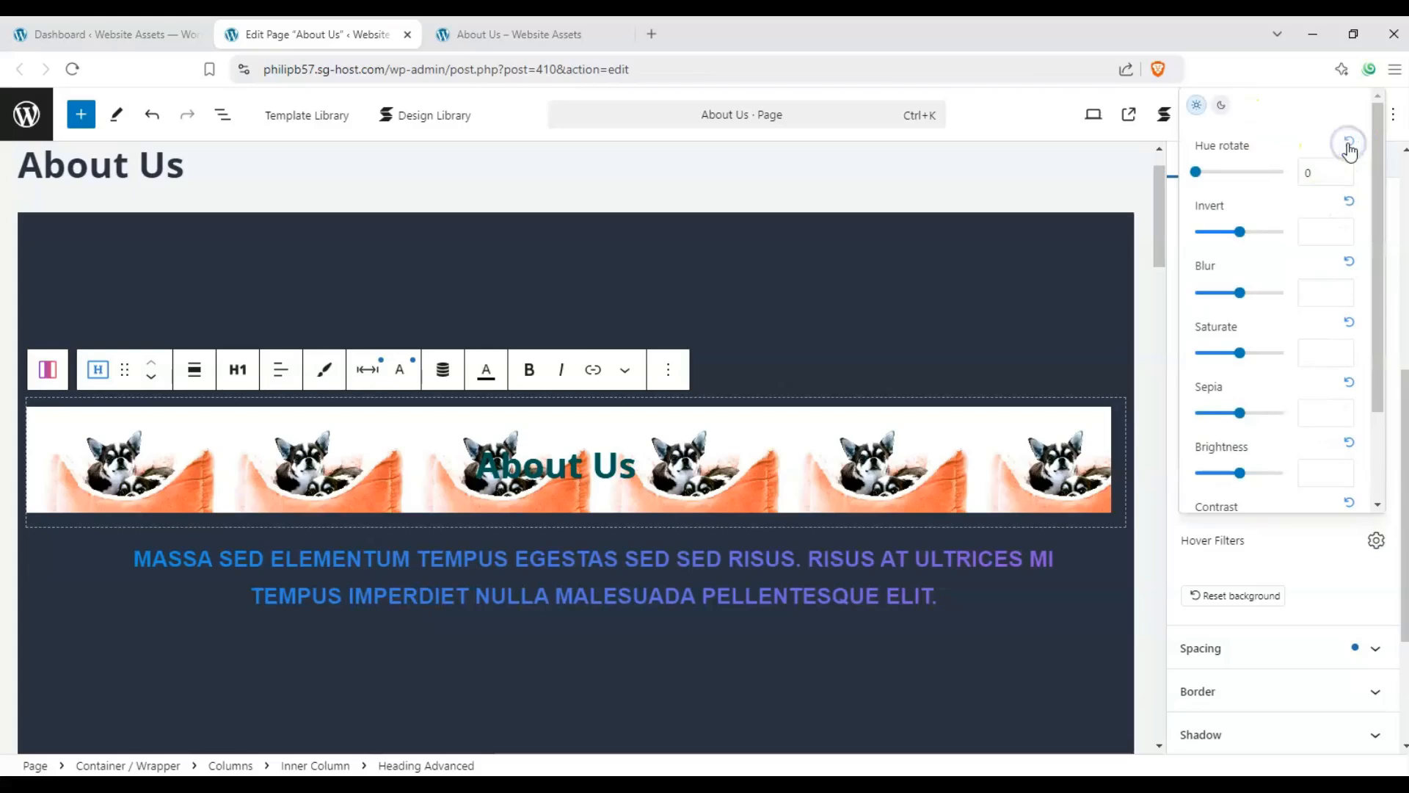
click(1271, 549)
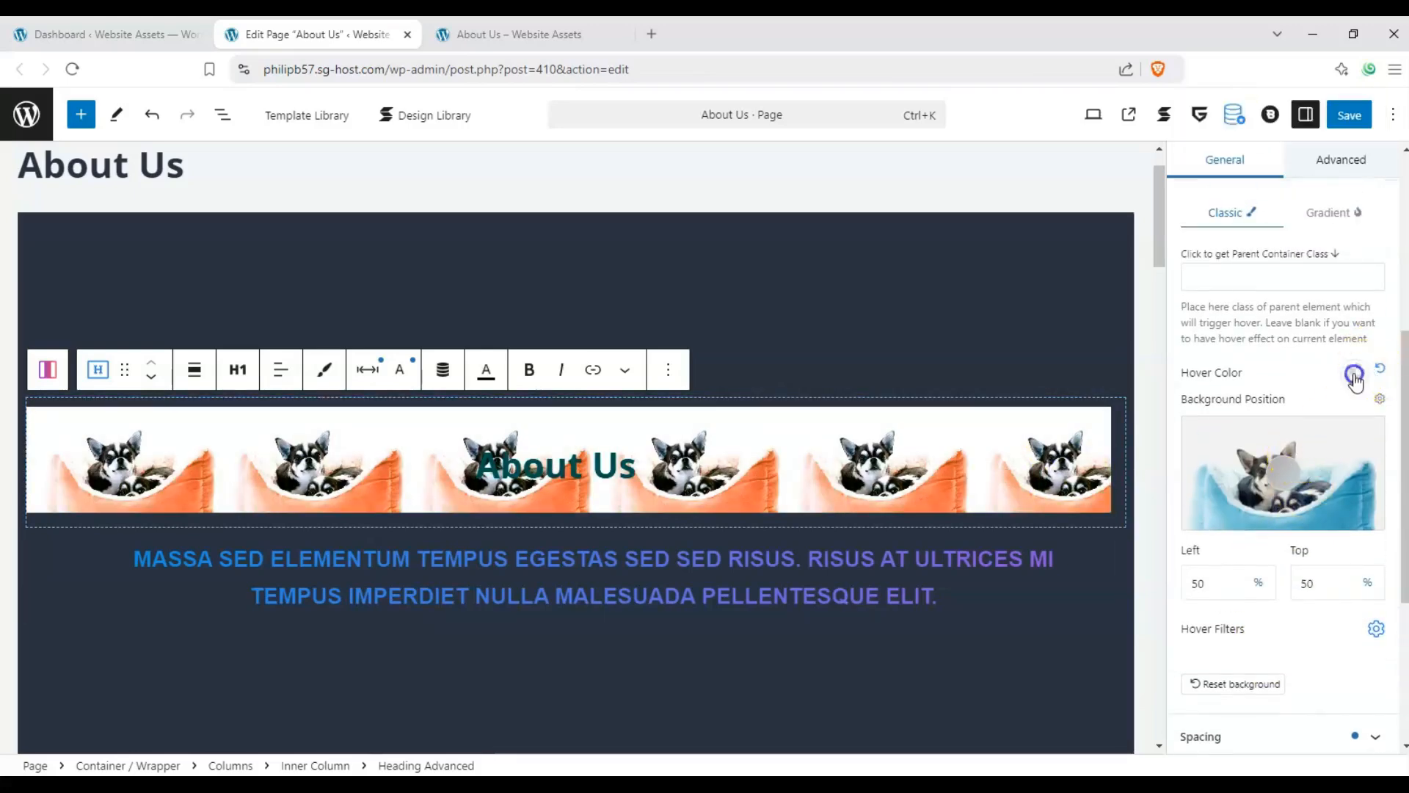
Set the heading background's hover color to black after trying #4F8C61 and #96E7DB, and preview the hover effect.
click(1356, 375)
click(1248, 478)
click(1240, 573)
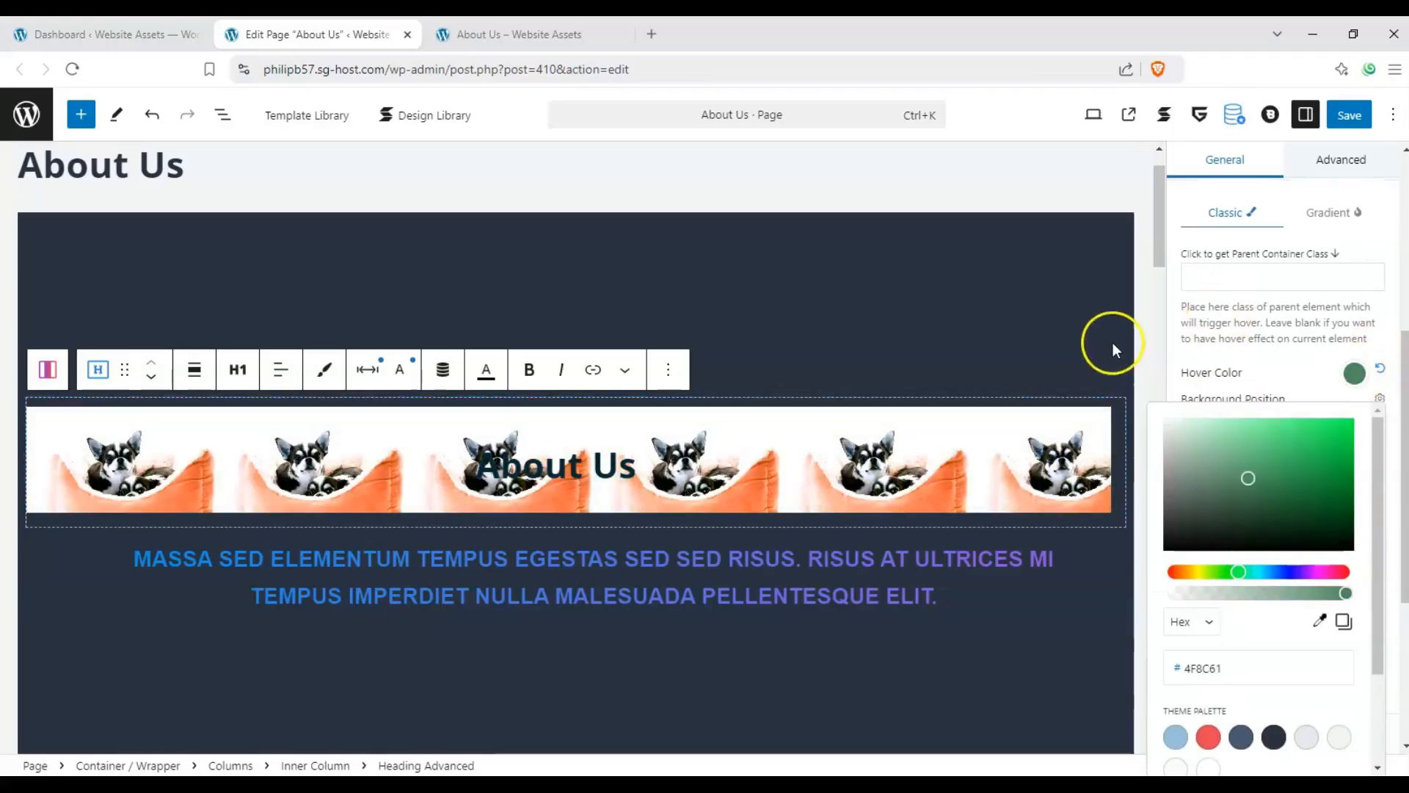
drag(1290, 519, 1231, 431)
click(1255, 572)
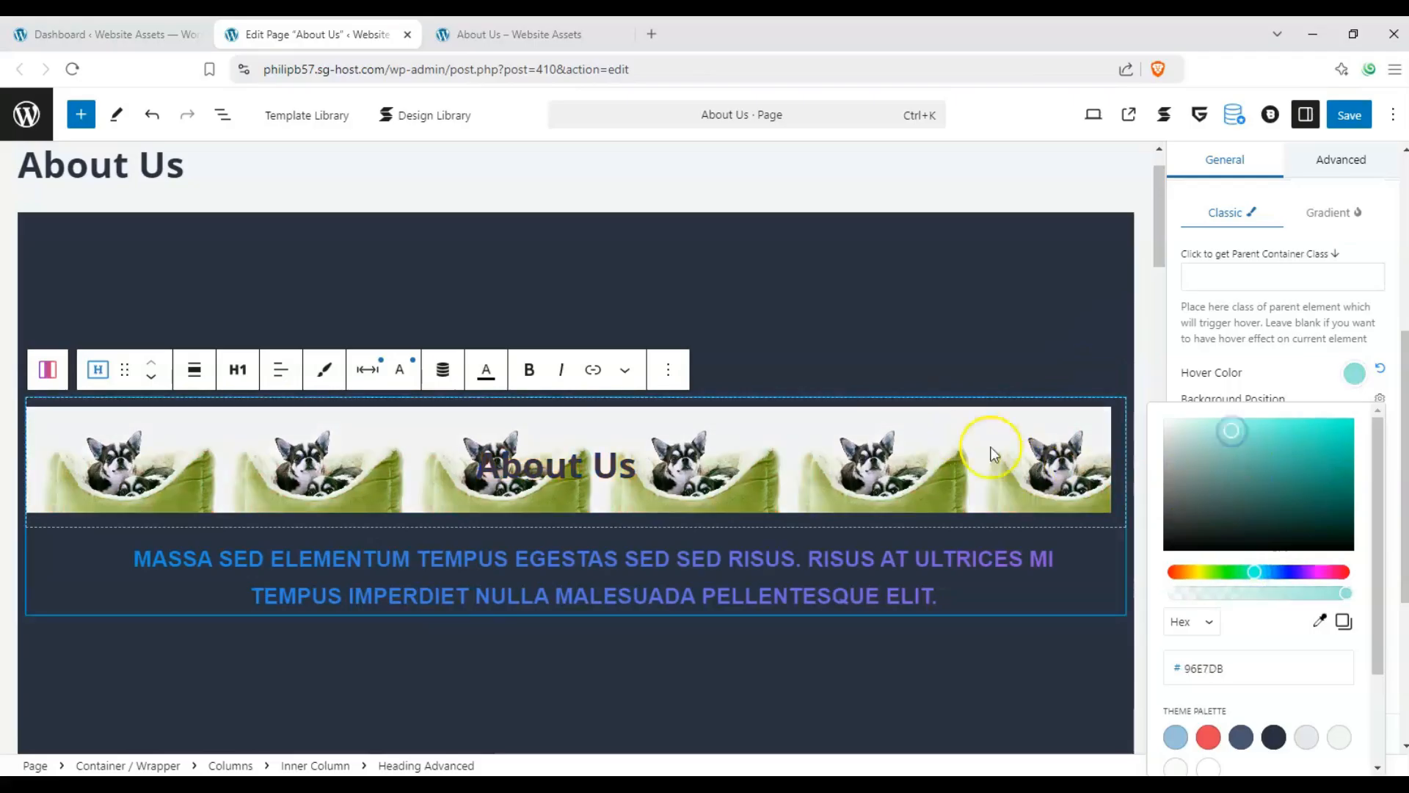
drag(1278, 505, 1363, 596)
click(1292, 351)
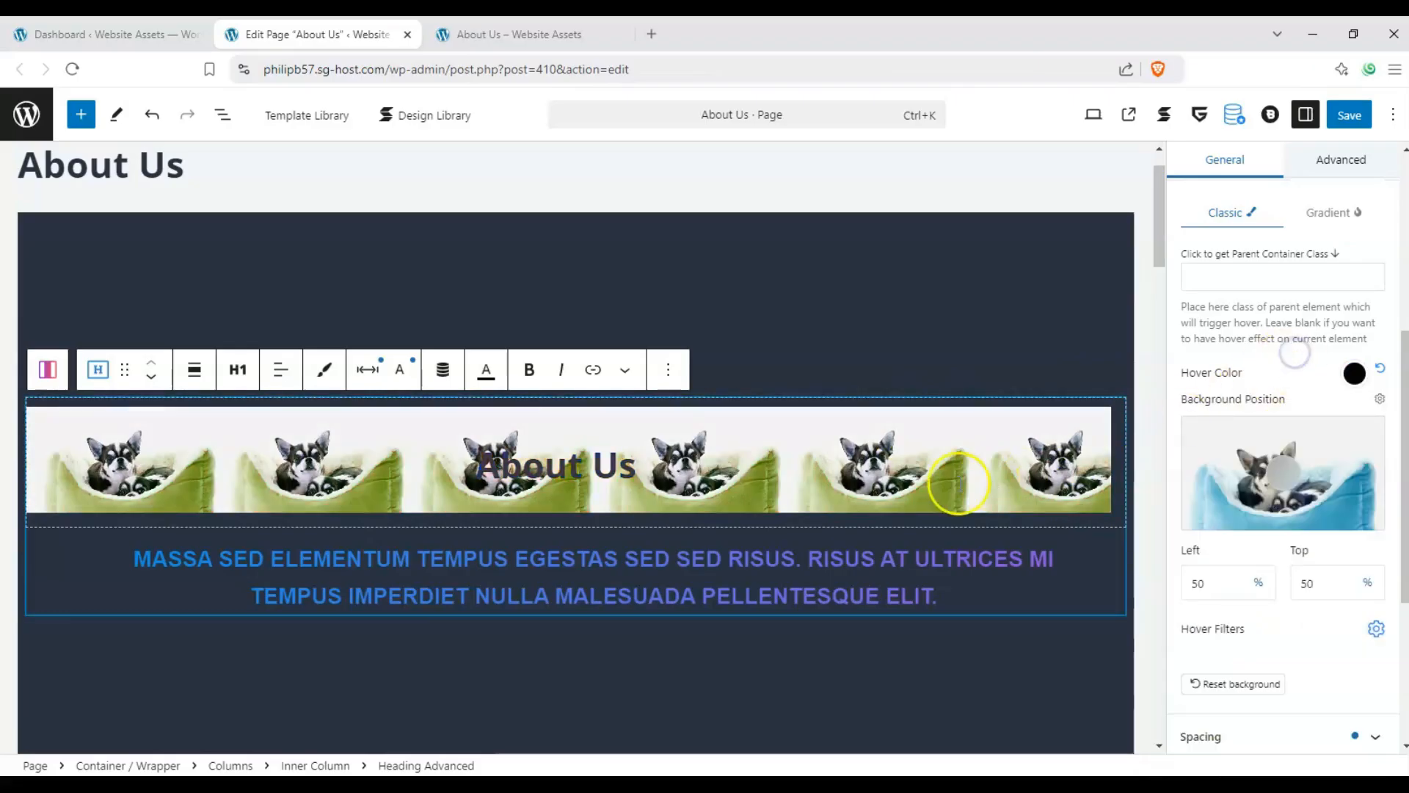
Set the heading's hover background position to 71% from the left and 77% from the top.
scroll(1192, 427, down, 1)
scroll(1257, 536, up, 2)
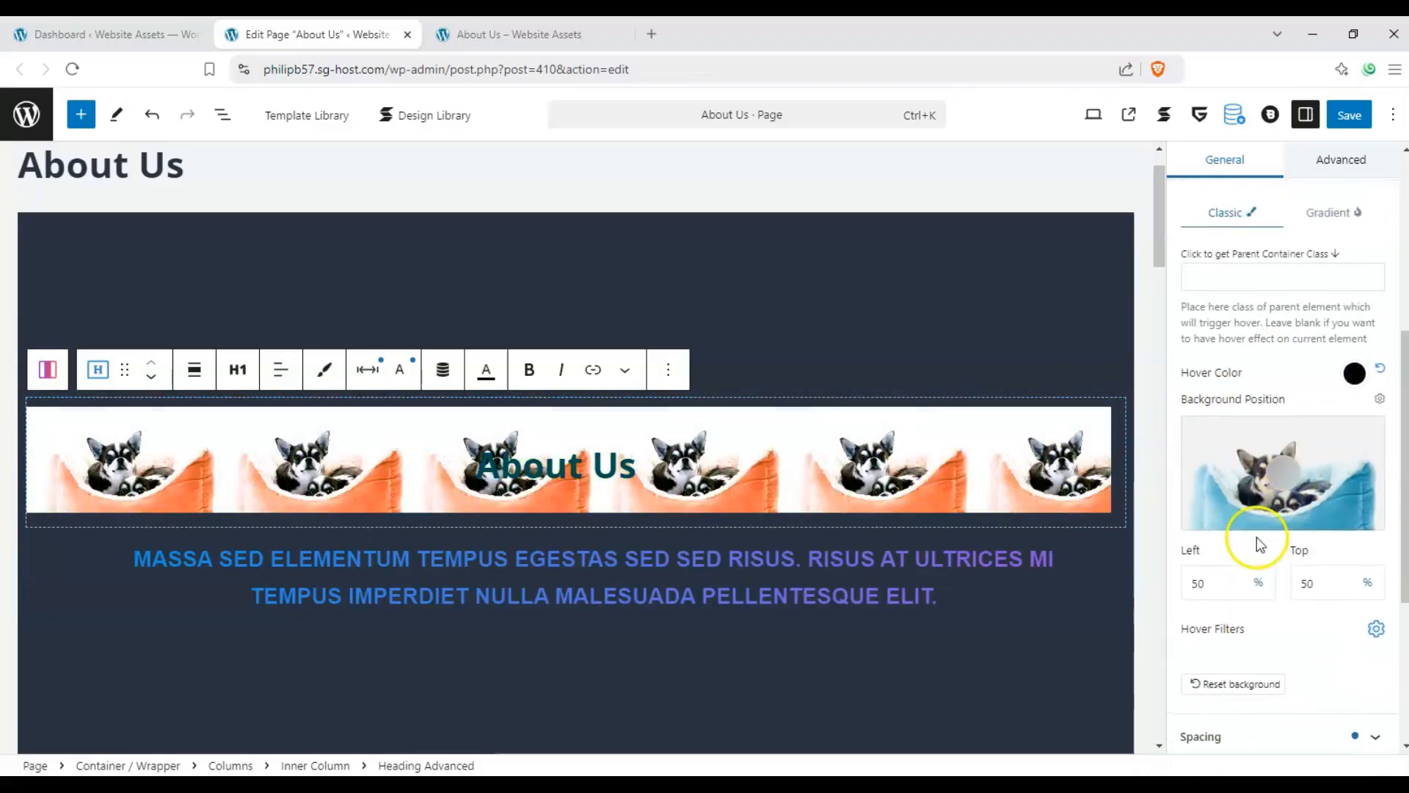
drag(1256, 536, 1314, 641)
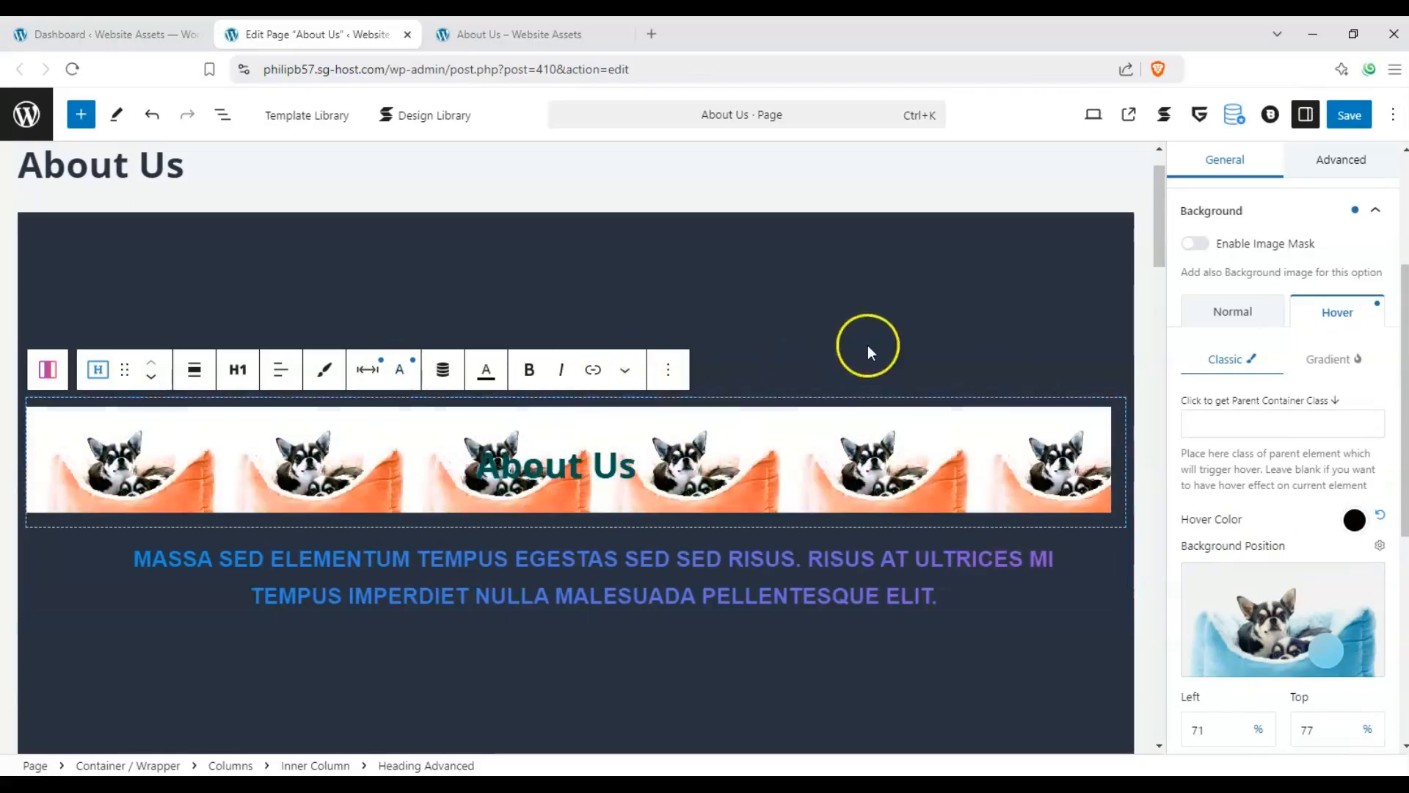
Review the normal-state background settings of the heading and collapse the Background section.
scroll(1268, 424, up, 2)
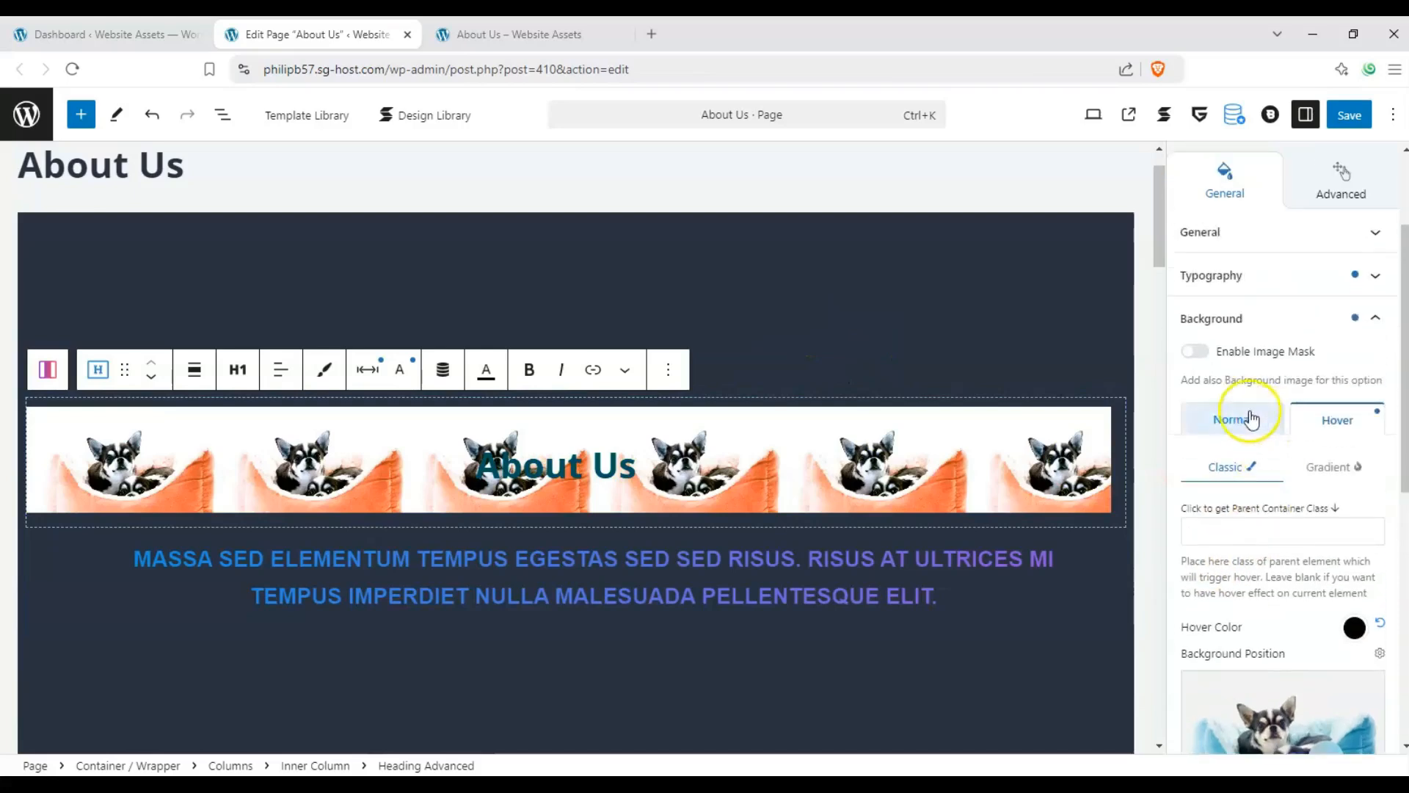
click(1240, 417)
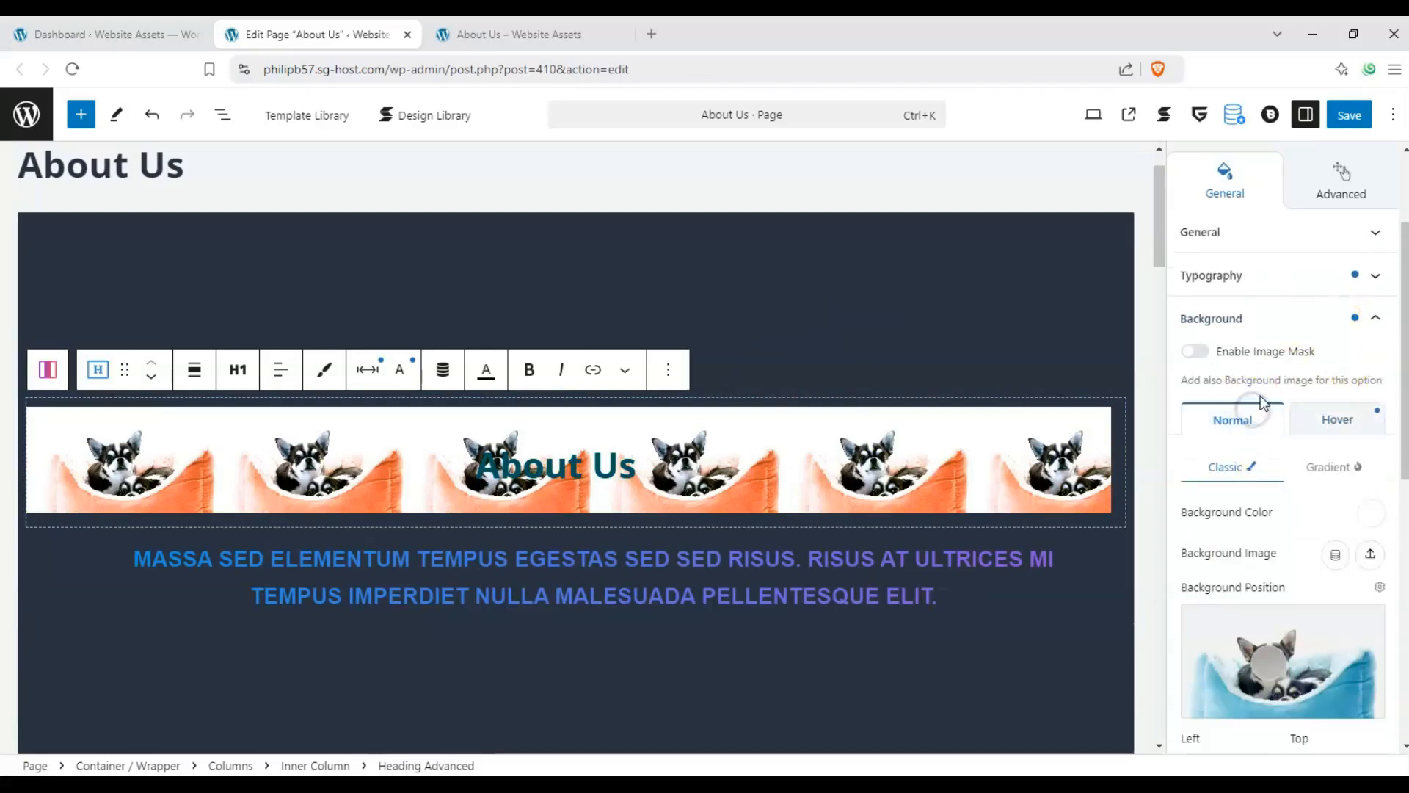
scroll(1241, 441, down, 3)
scroll(1241, 440, up, 3)
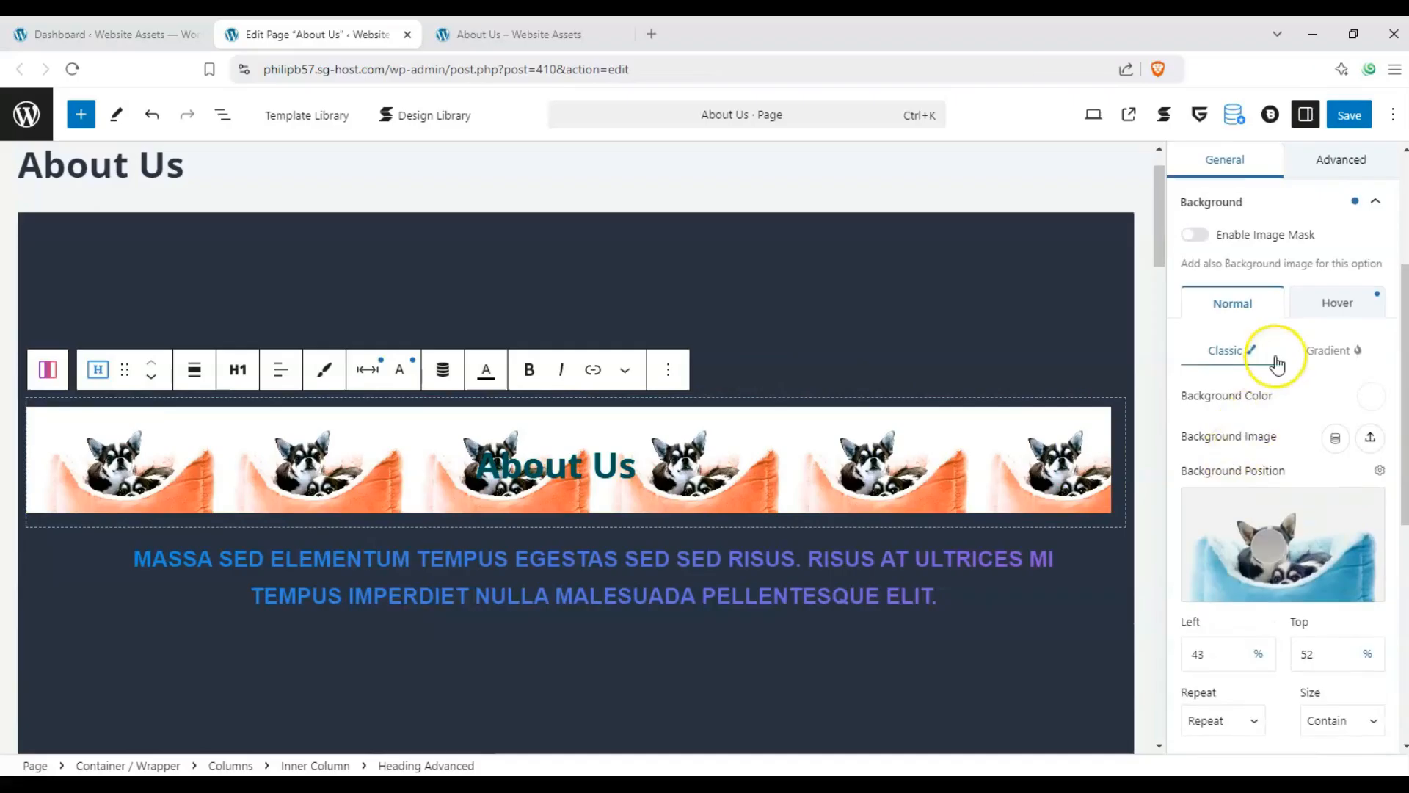
click(1375, 309)
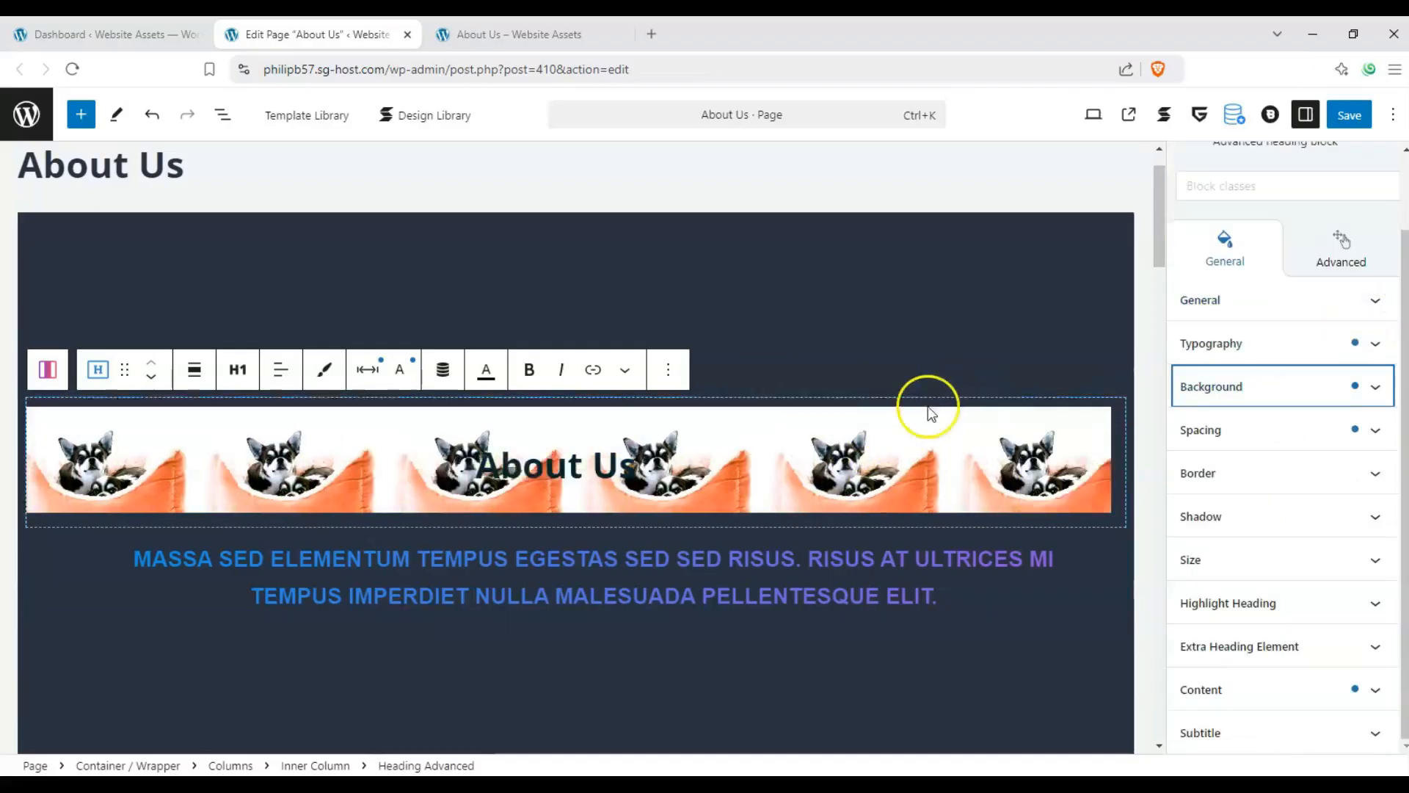
Save the page and reload the live About Us page to check the heading background's normal and hover appearance.
click(1351, 118)
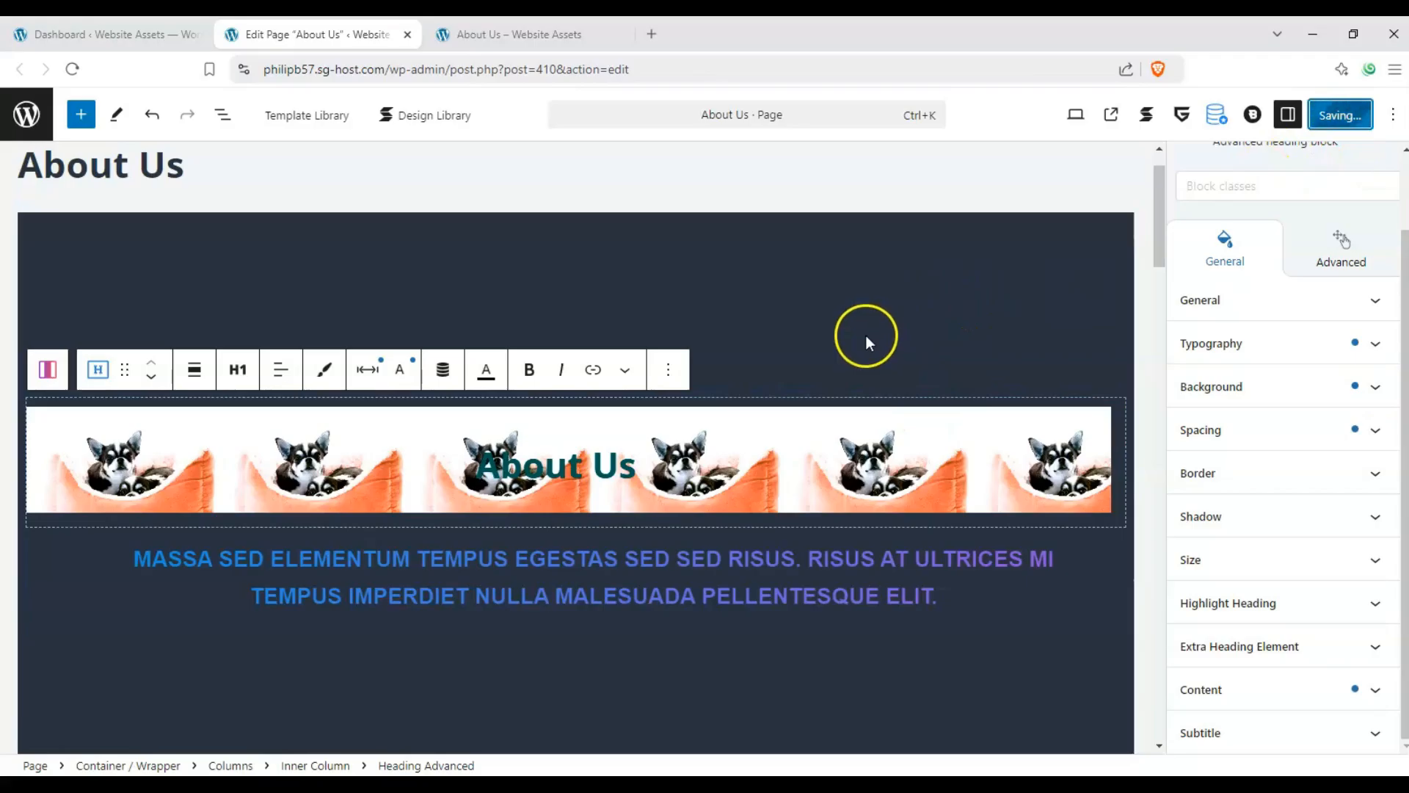
key(ctrl+Tab)
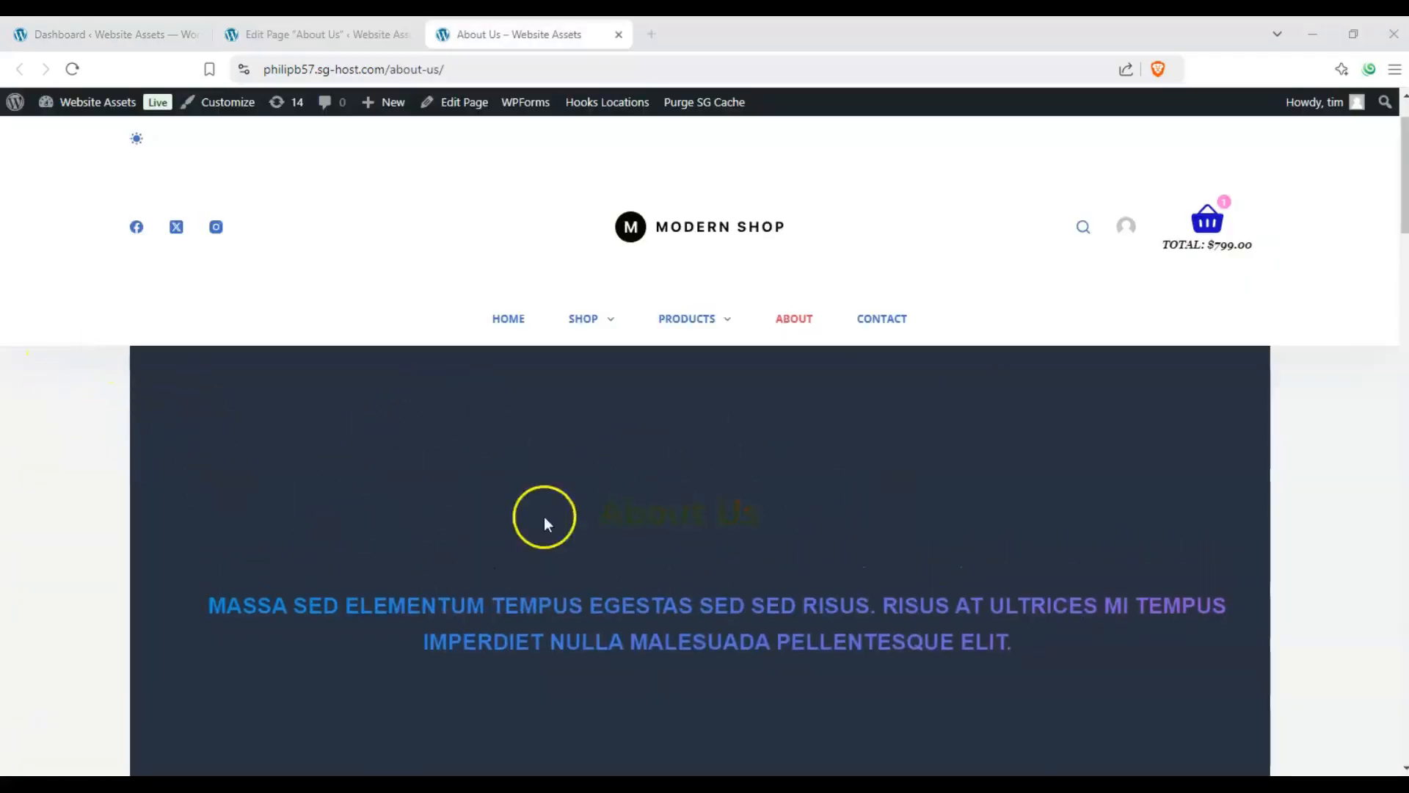
click(73, 69)
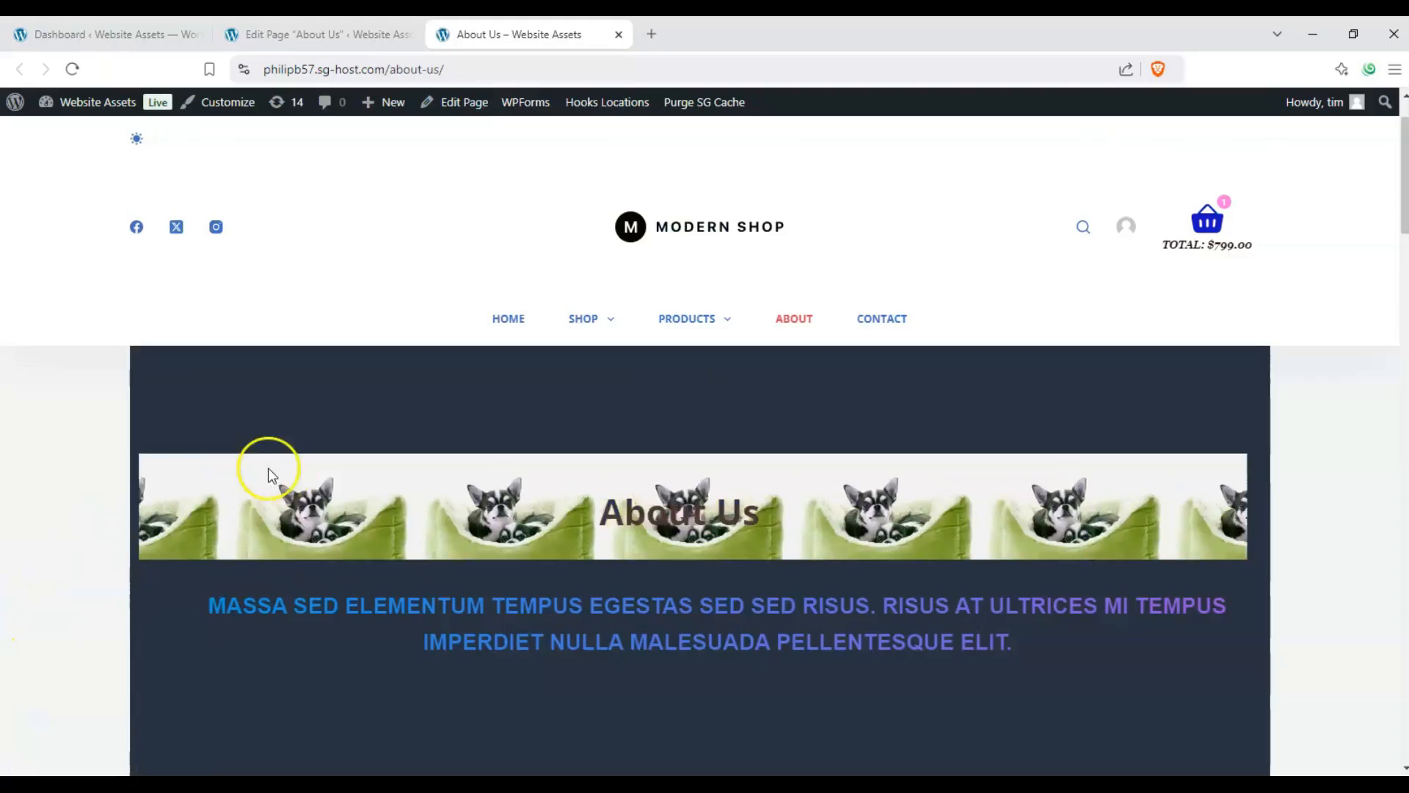
scroll(9, 550, down, 3)
scroll(351, 459, up, 2)
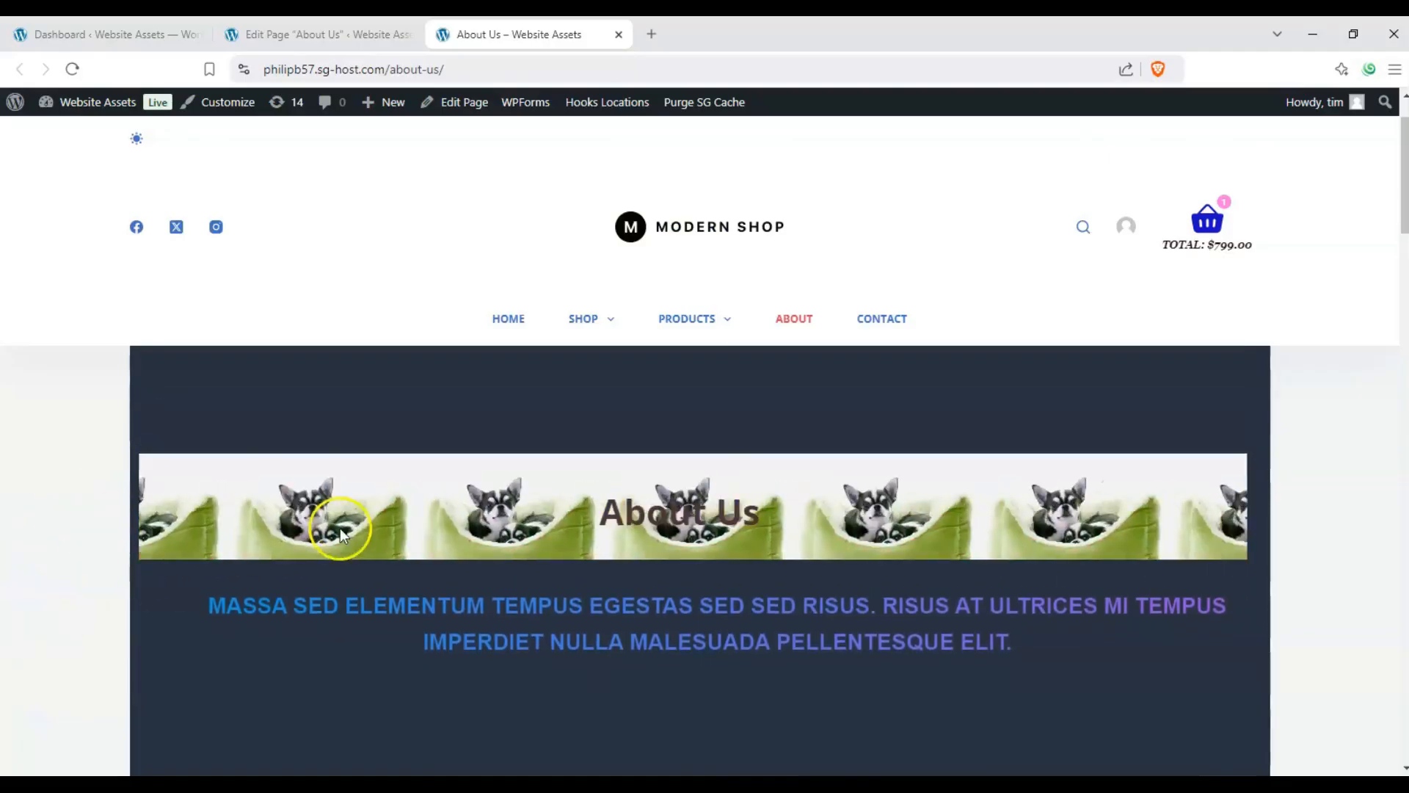
scroll(361, 523, down, 1)
scroll(192, 574, up, 1)
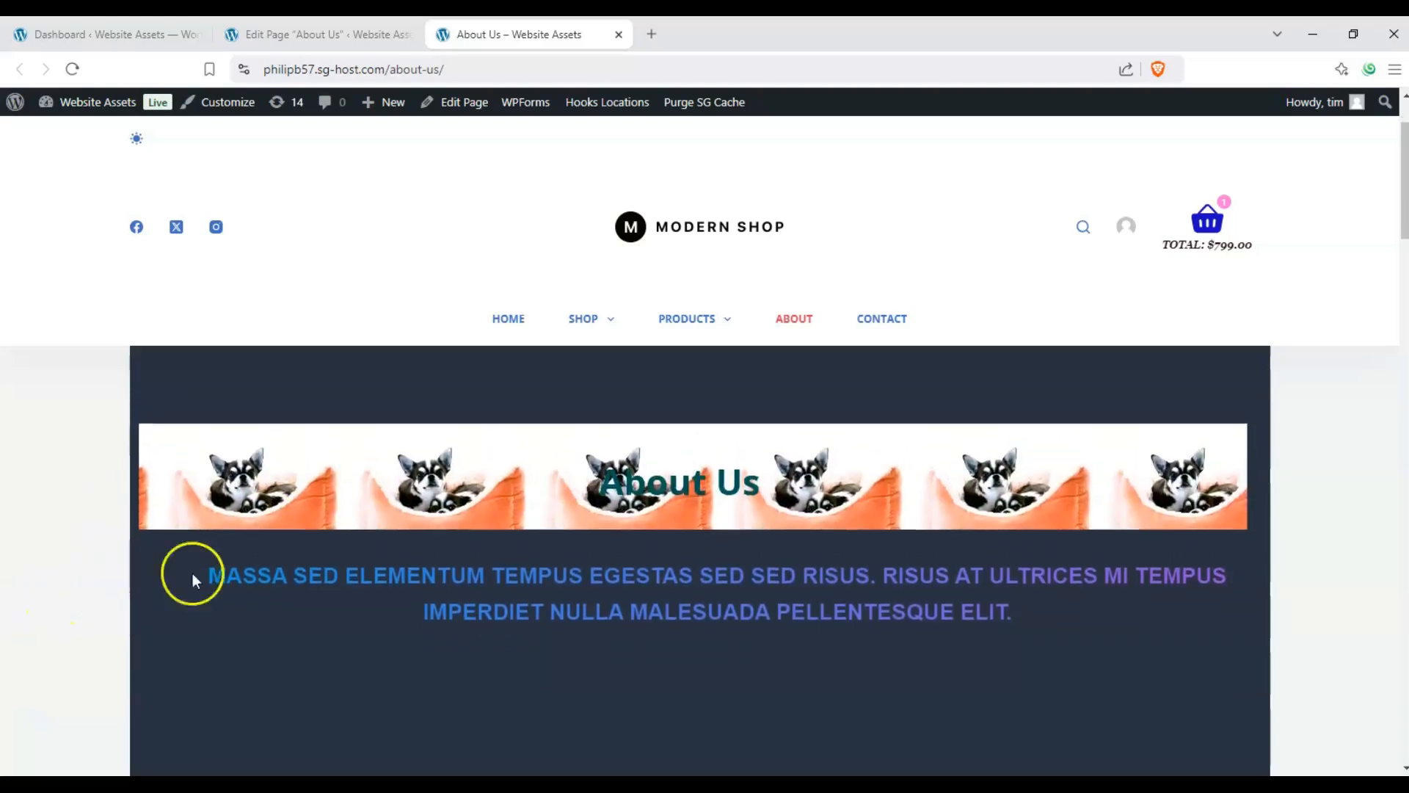